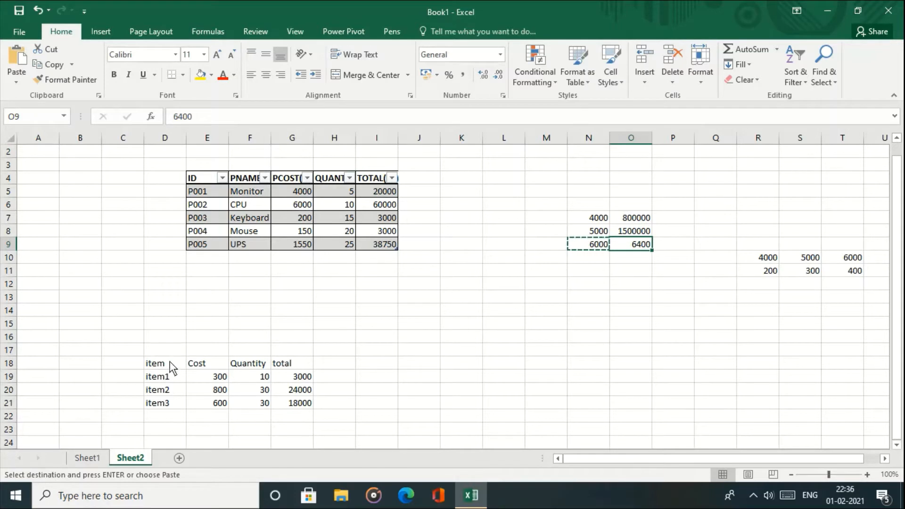
Step: Make the text of the item cost table in D18:G21 bold and italic
left_click_drag(158, 364, 301, 401)
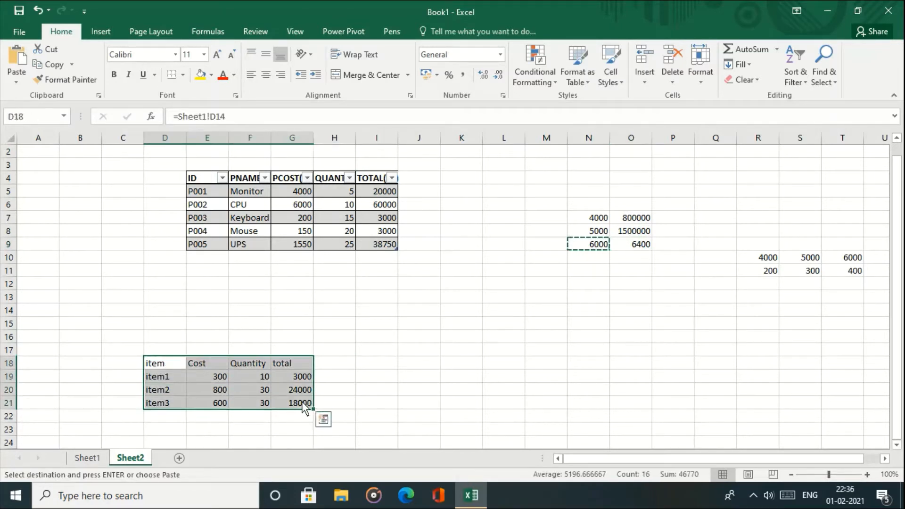
left_click(112, 74)
left_click(127, 74)
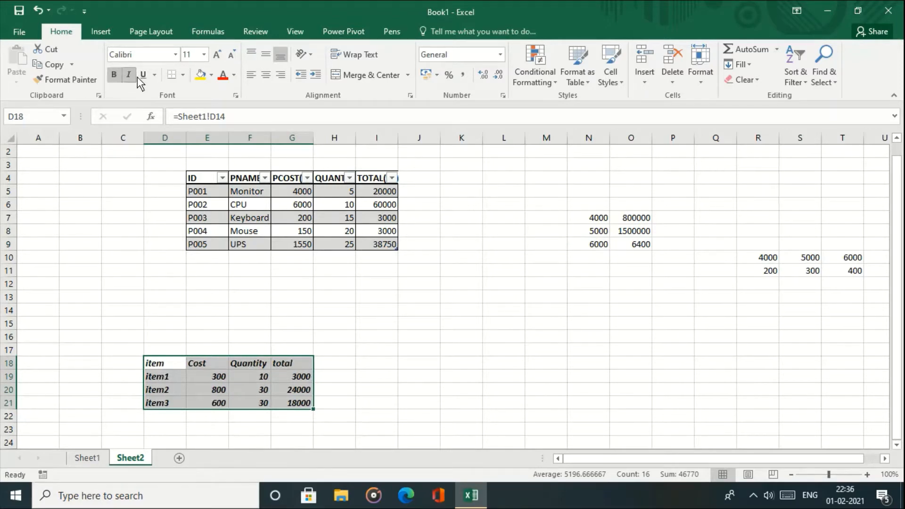
Step: Apply a single underline to the item table's text and remove it again
left_click(153, 75)
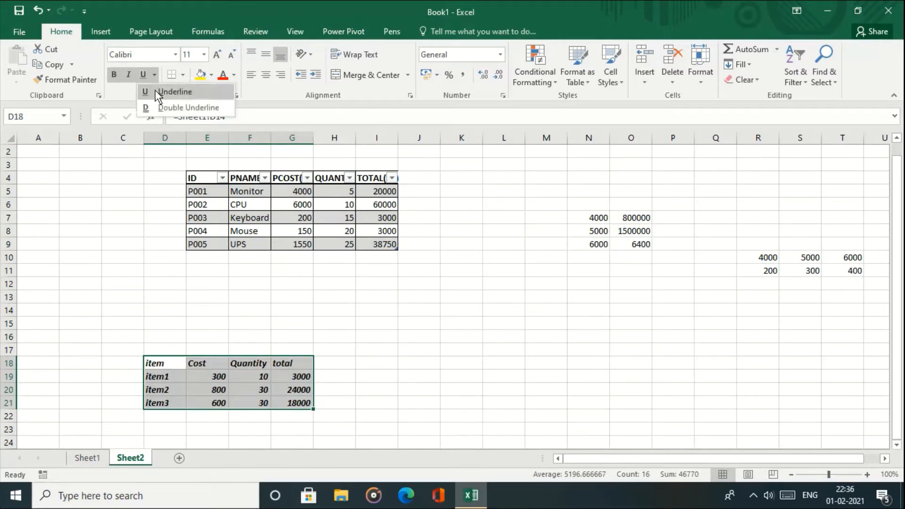
left_click(154, 90)
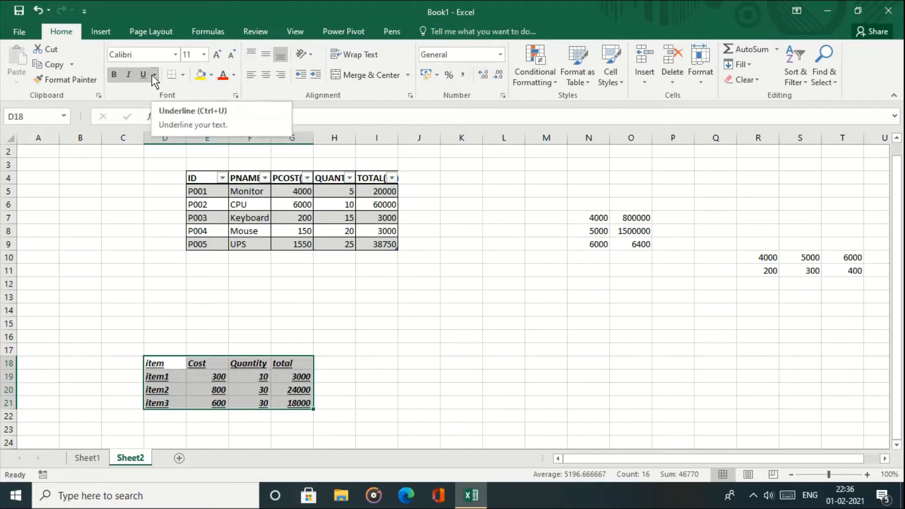
left_click(152, 75)
left_click(154, 95)
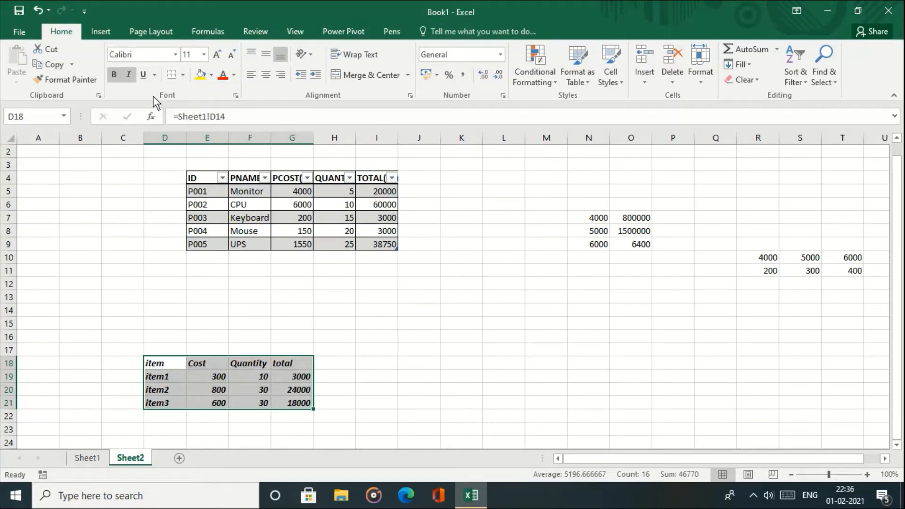
Step: Remove the italics from the item table and switch its bold formatting off and back on
left_click(128, 78)
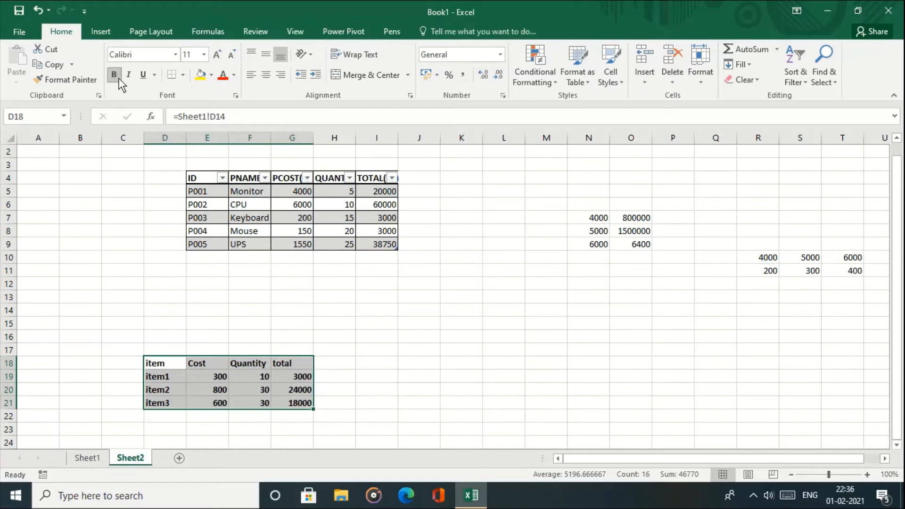
left_click(117, 78)
left_click(118, 79)
Step: Increase the item table's font size to 12 and change its font to AceBinghamSH
left_click(214, 57)
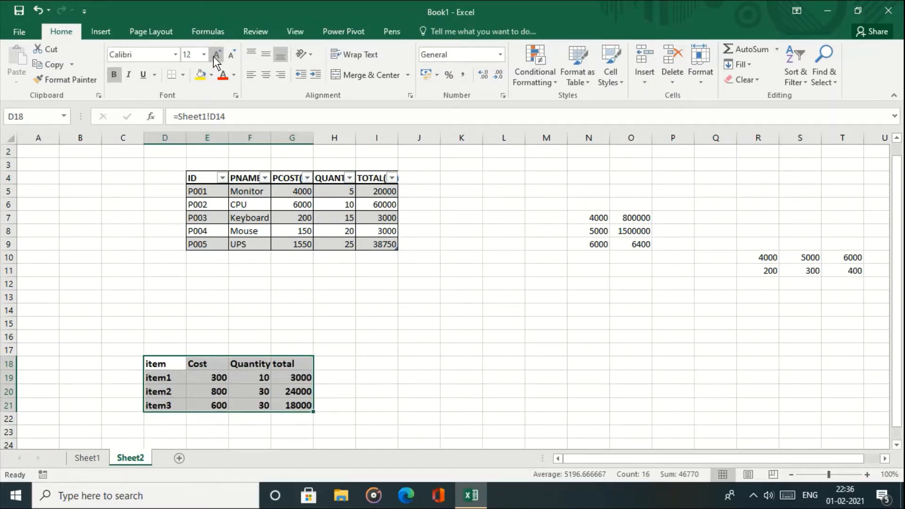
left_click(177, 53)
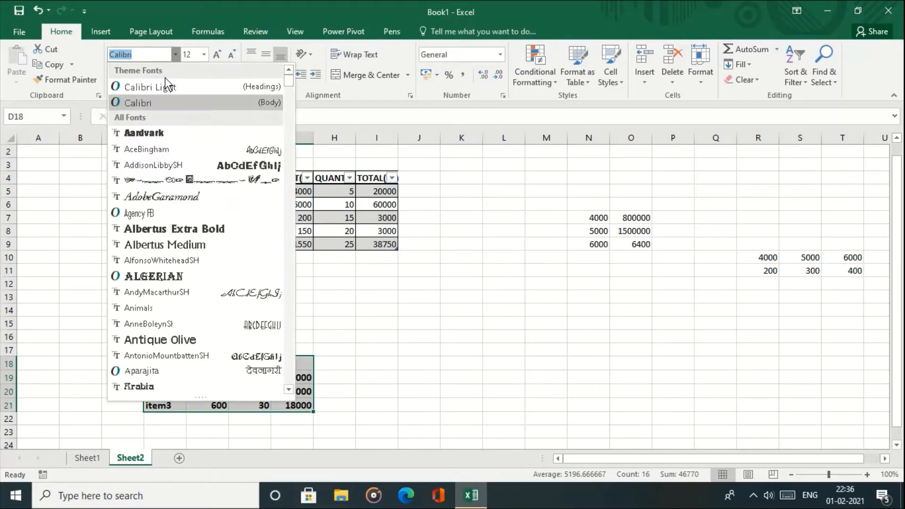
left_click(133, 149)
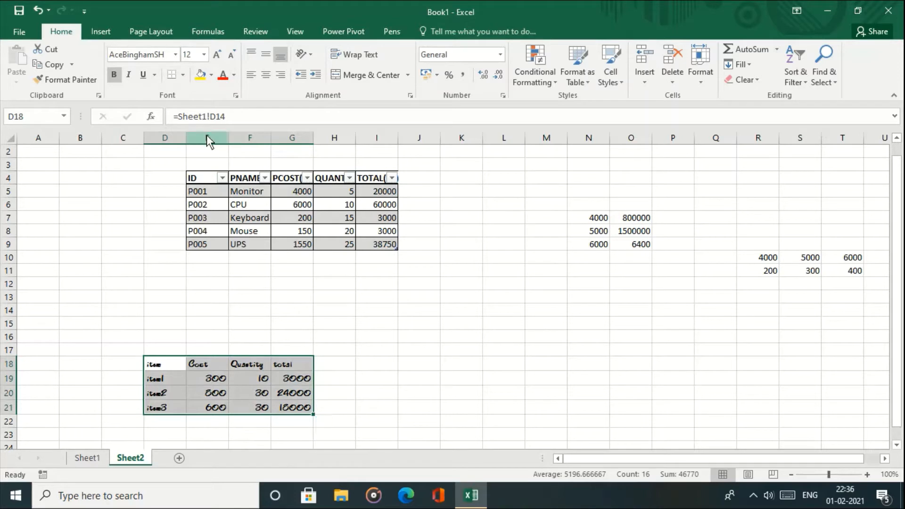
Step: Apply All Borders to the item table in D18:G21
left_click(183, 77)
left_click(372, 378)
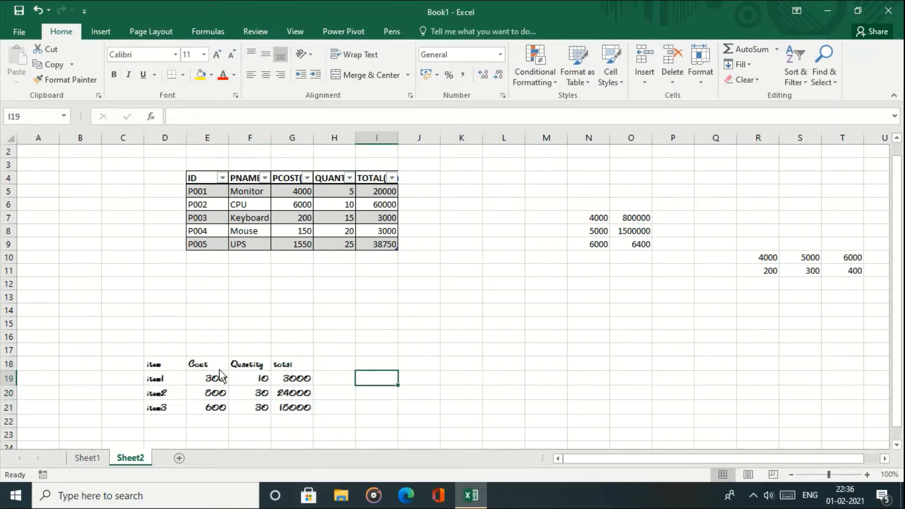
left_click_drag(166, 370, 302, 415)
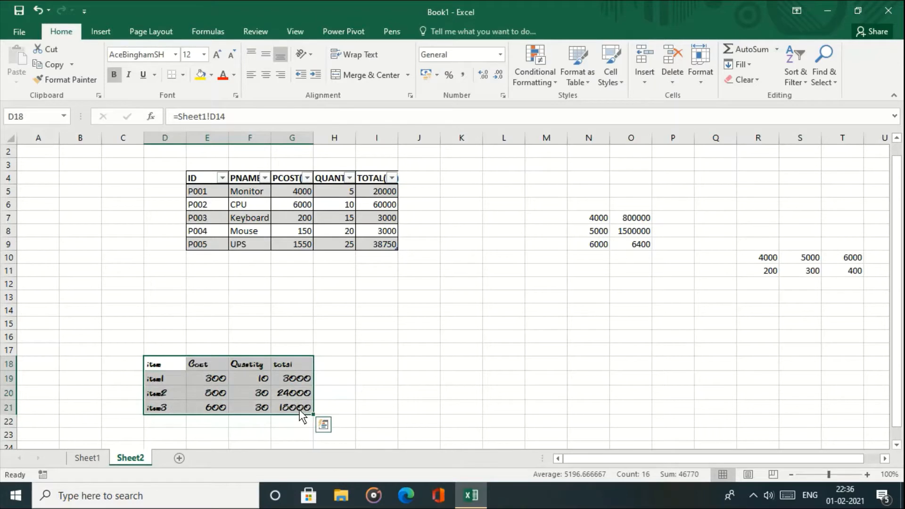
left_click(183, 75)
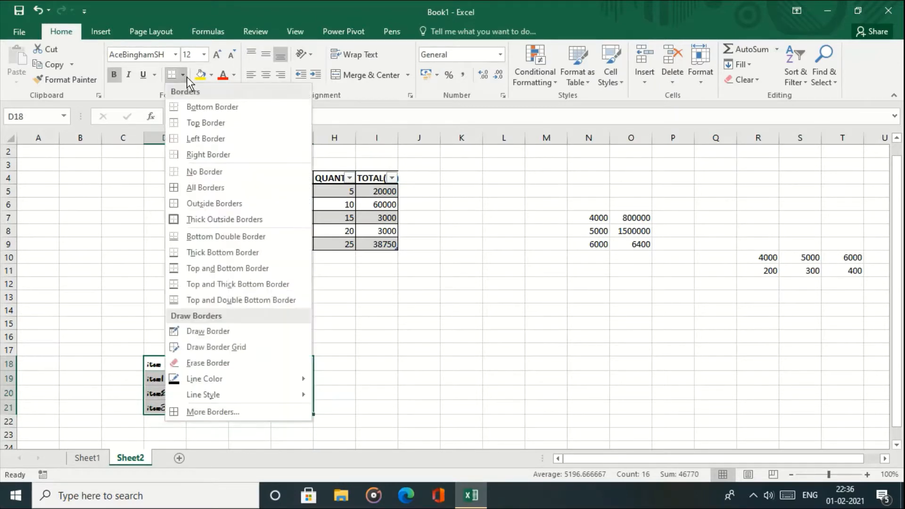
left_click(210, 188)
left_click(387, 369)
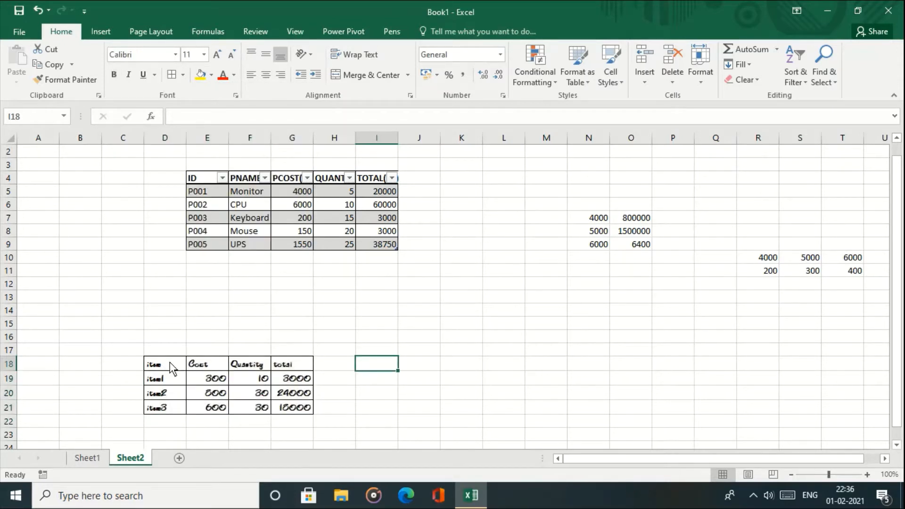
Step: Fill cells D18:G21 with a dark orange, and replace that fill with standard yellow
left_click_drag(169, 363, 288, 407)
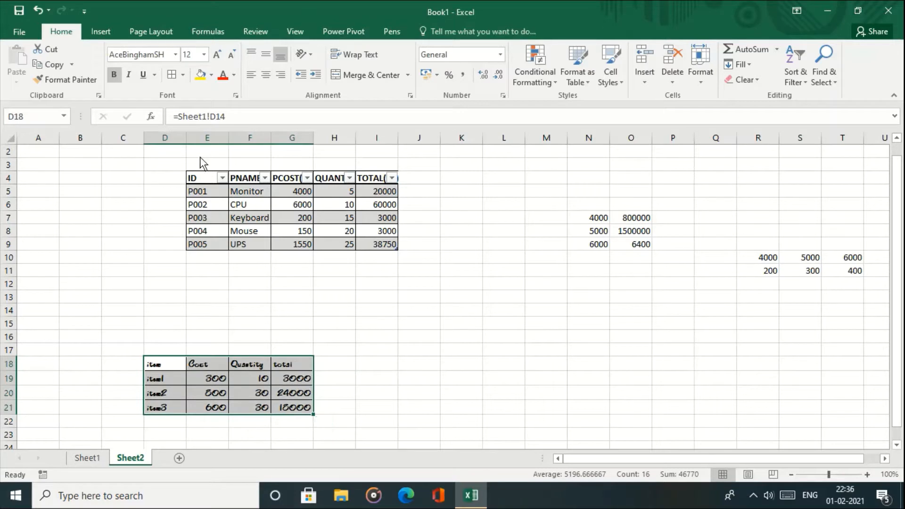
left_click(183, 73)
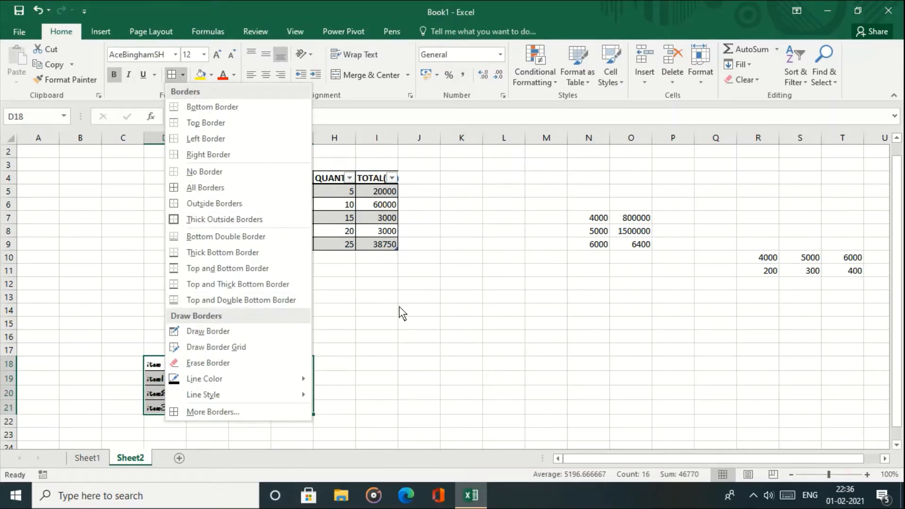
left_click(412, 321)
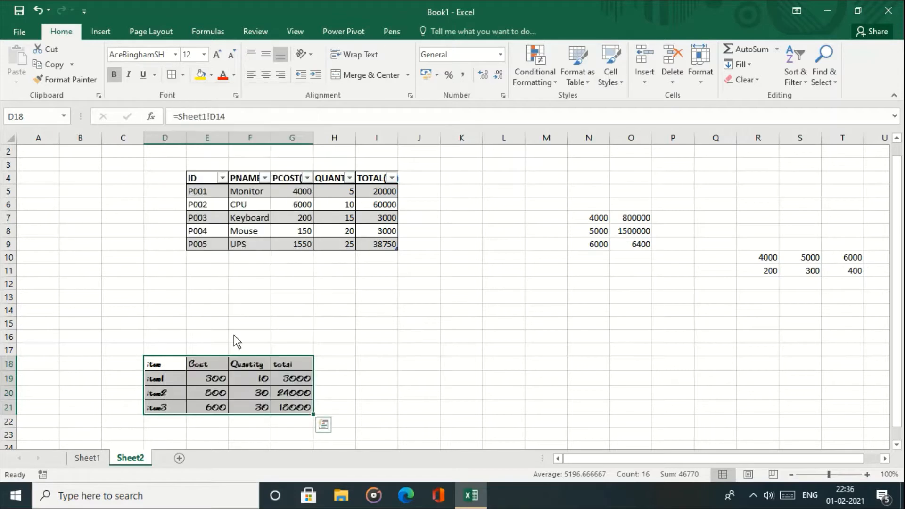
left_click(211, 79)
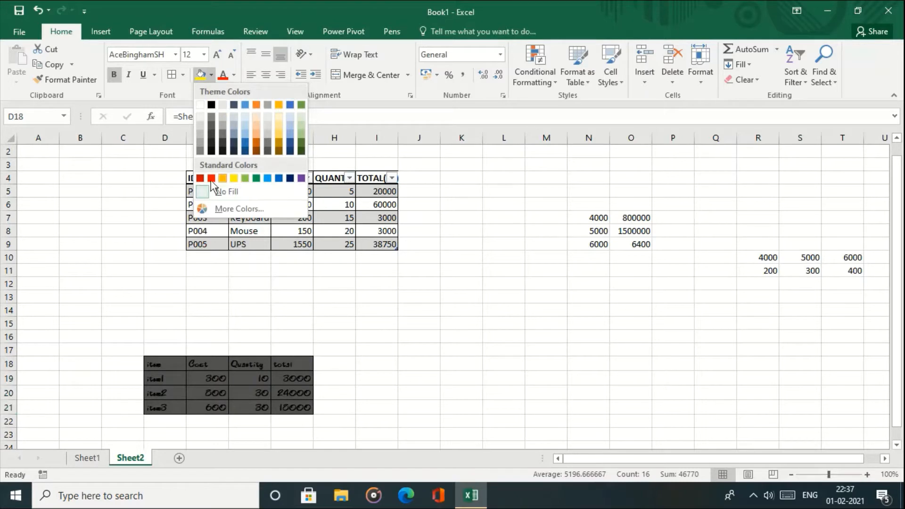
left_click(254, 140)
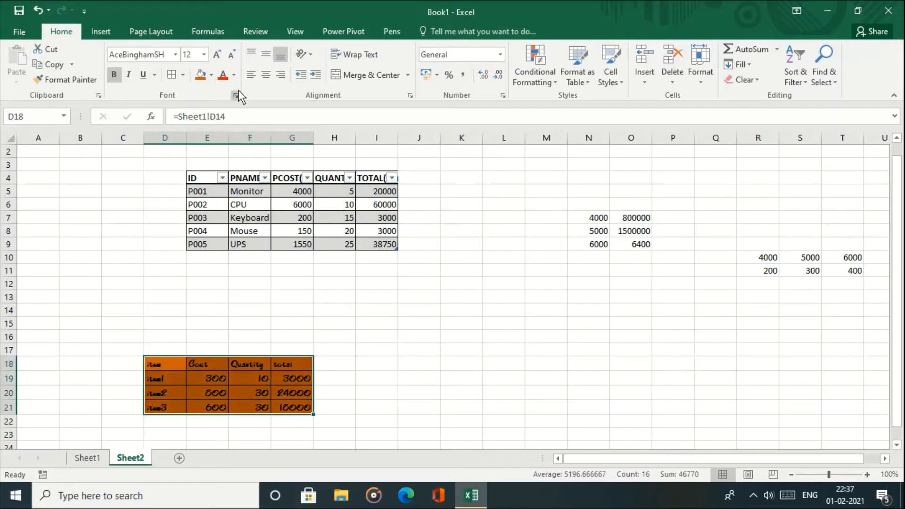
left_click(212, 76)
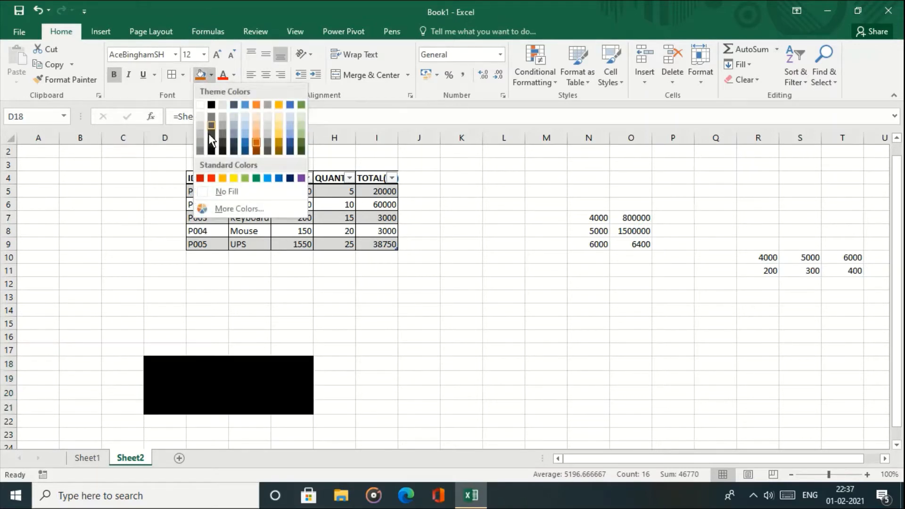
left_click(233, 181)
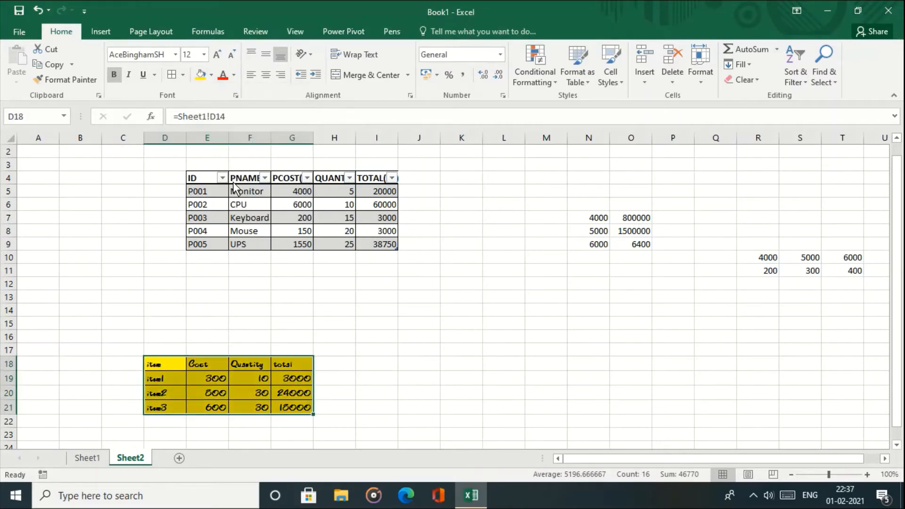
Step: Step the item table's font size up and down, finishing at 16
left_click(214, 58)
left_click(214, 58)
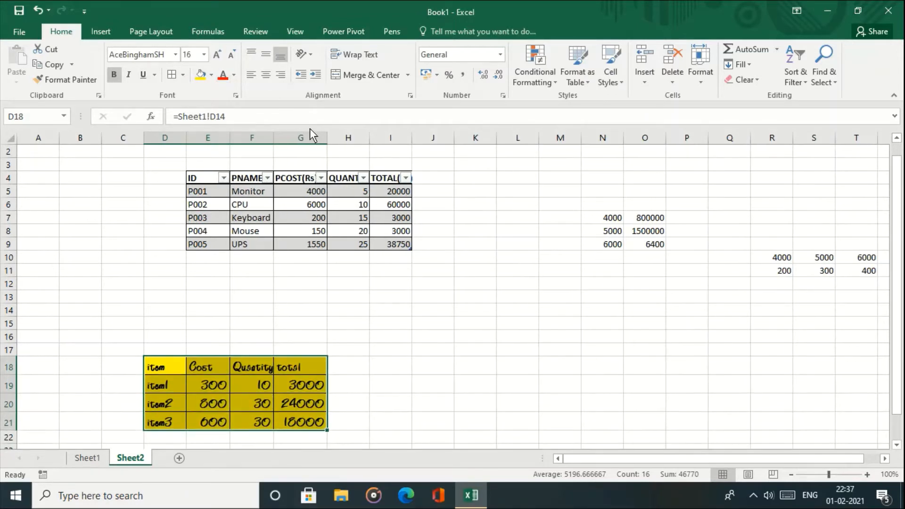
left_click(229, 55)
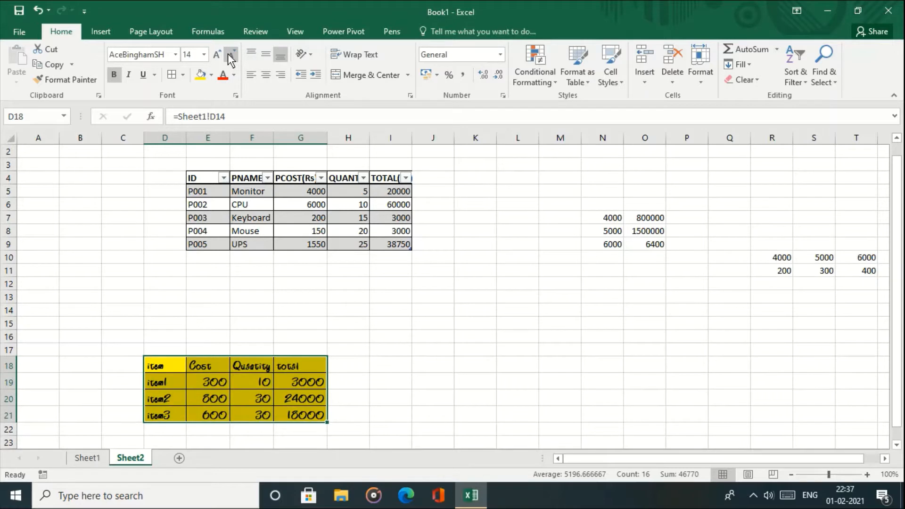
left_click(211, 52)
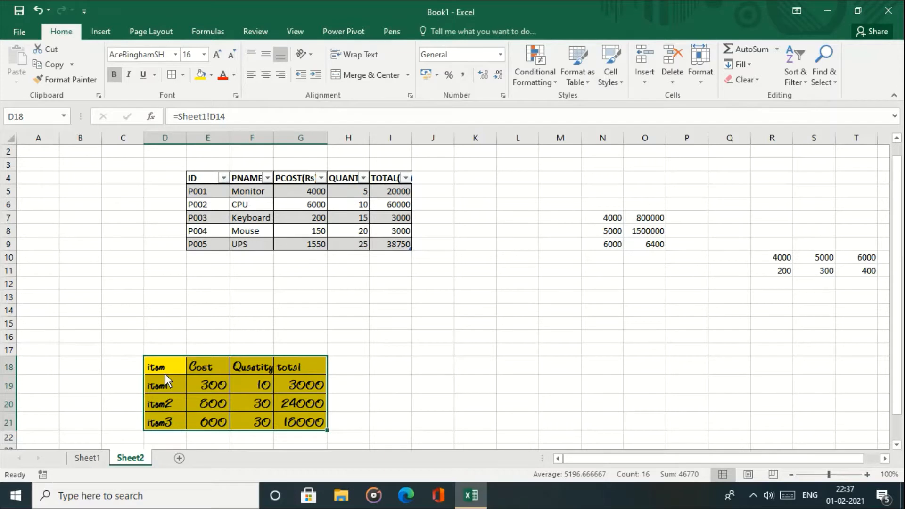
Step: Increase the height of all rows and the width of all columns across the whole sheet
left_click(11, 138)
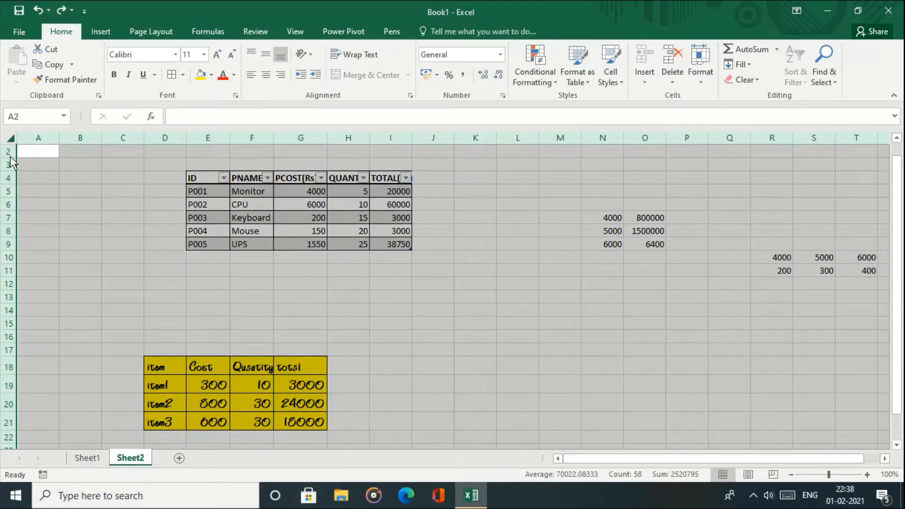
left_click_drag(10, 158, 11, 173)
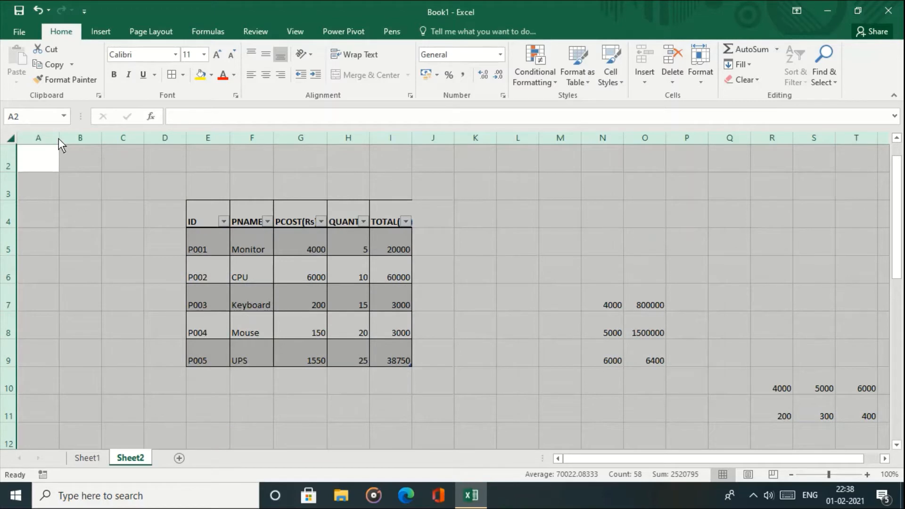
left_click_drag(59, 138, 70, 137)
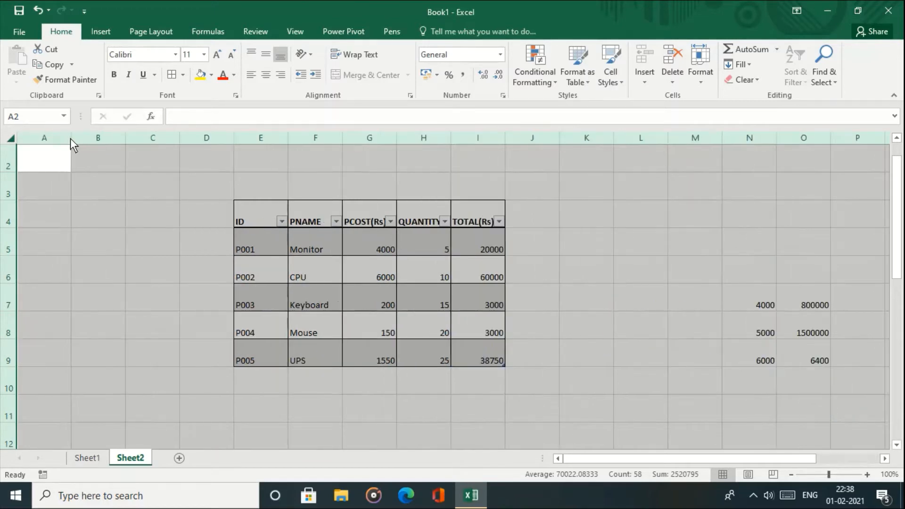
left_click(778, 304)
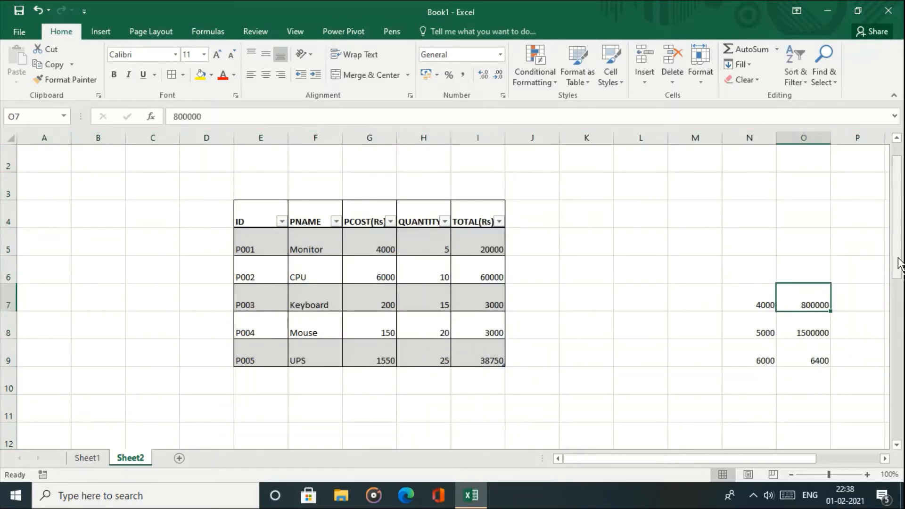
Step: Align the text in D18:G21 vertically to the top, to the middle and back to the bottom
left_click_drag(900, 264, 902, 395)
left_click_drag(198, 325, 367, 419)
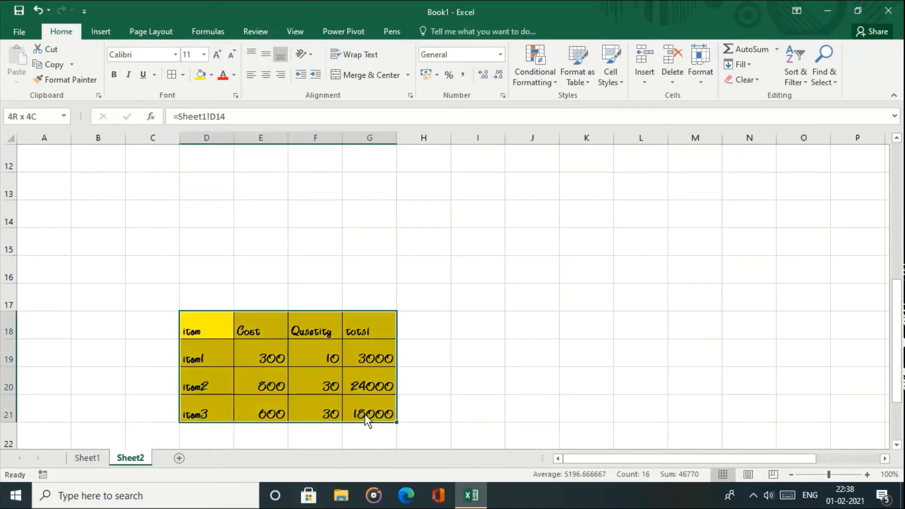
left_click(251, 53)
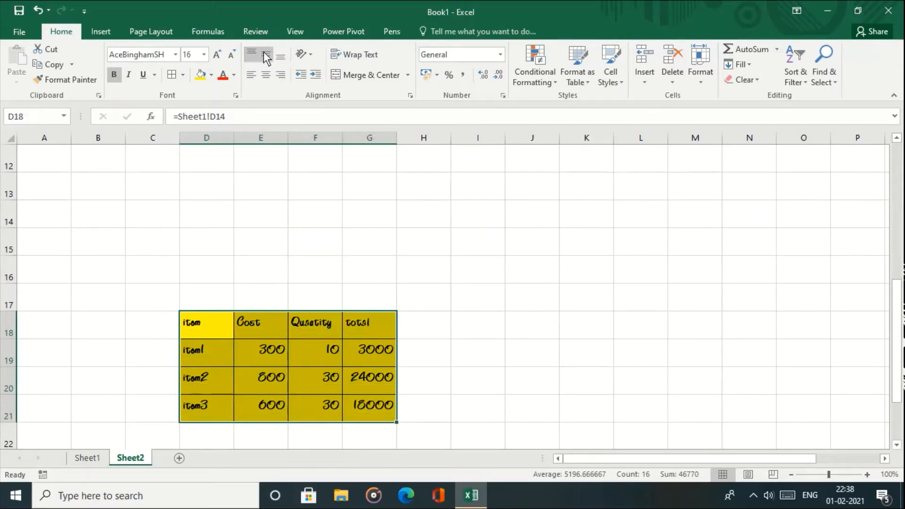
left_click(265, 55)
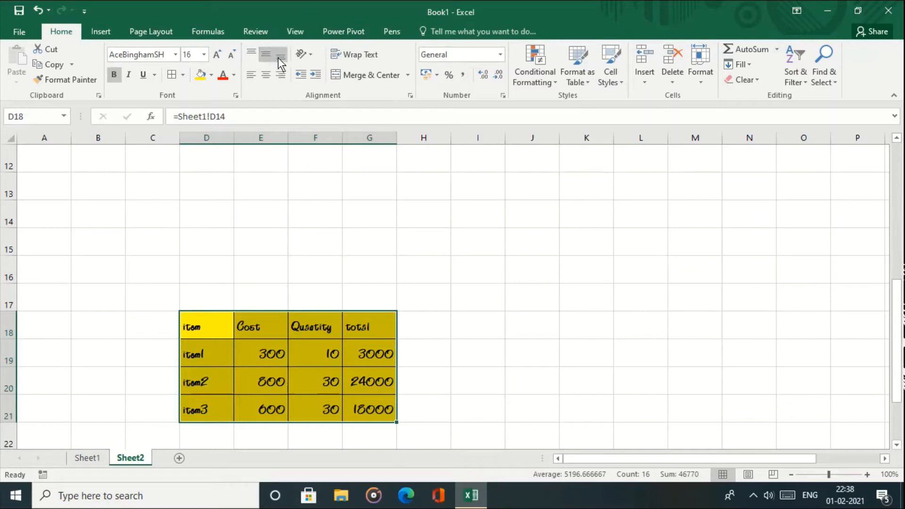
left_click(278, 57)
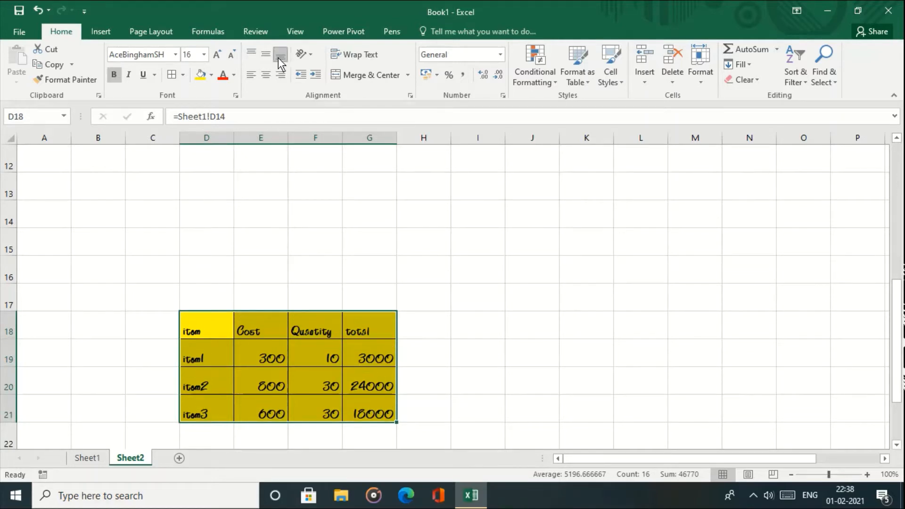
Step: Try left and centre alignment on the item table, finishing with its text aligned right
left_click(253, 80)
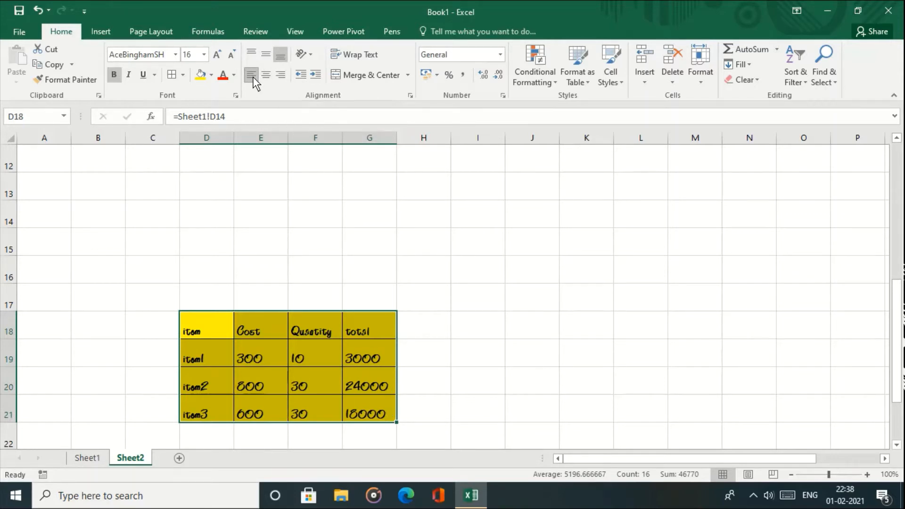
left_click(254, 80)
left_click(253, 80)
left_click(267, 77)
left_click(283, 80)
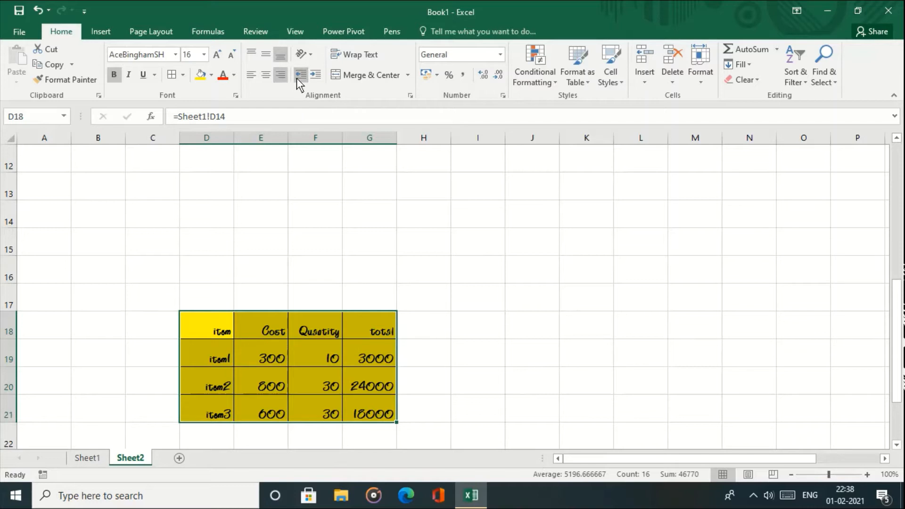
Step: Increase the indent of the item table's cells by three levels
left_click(317, 78)
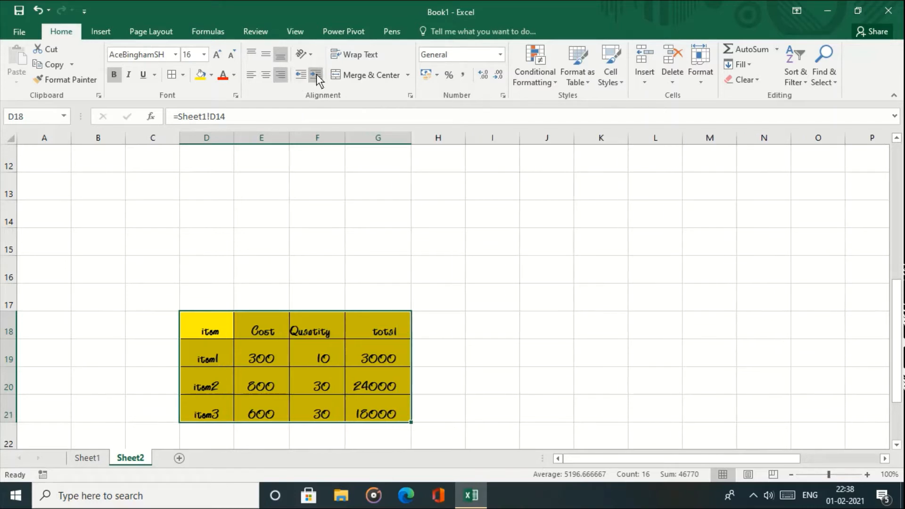
left_click(317, 79)
left_click(317, 79)
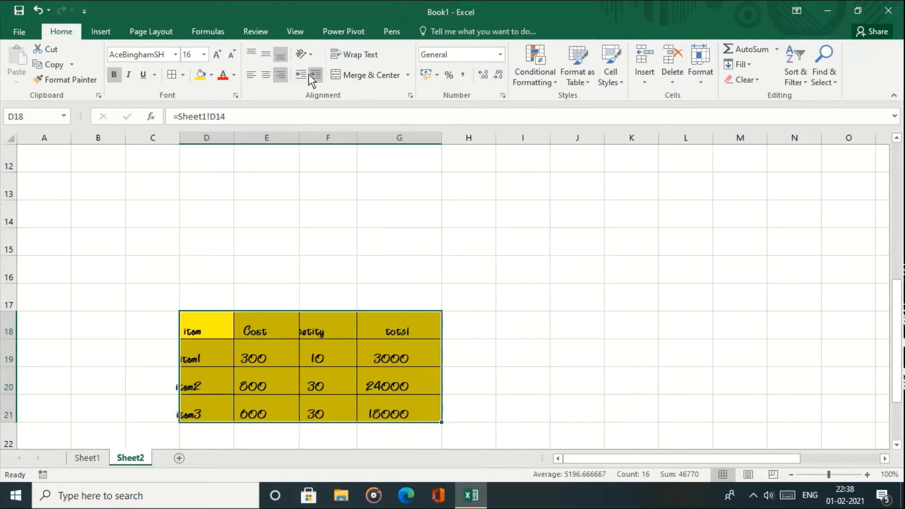
Step: Decrease the item table's indent by two levels, increase it by one level and decrease it by one again
left_click(305, 75)
left_click(305, 74)
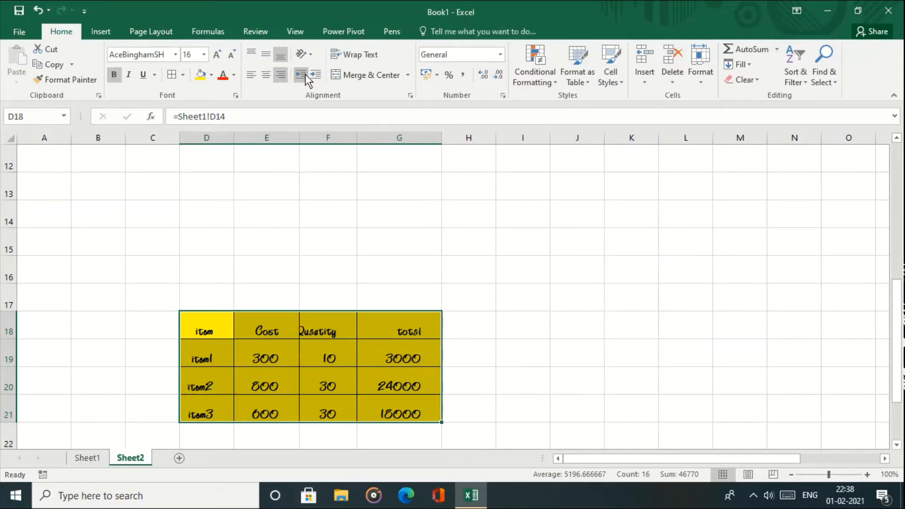
left_click(316, 74)
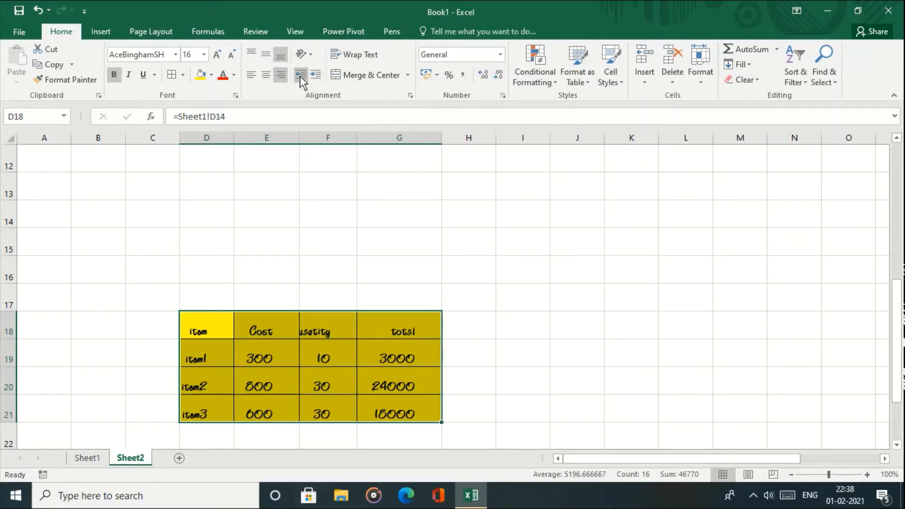
left_click(300, 76)
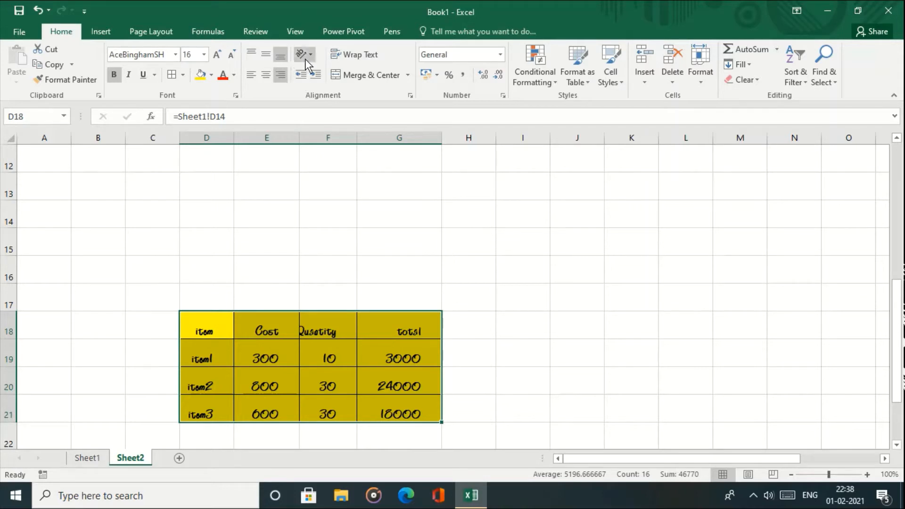
Step: Set the item table's text orientation to 9 degrees, and change it to Angle Clockwise
left_click(307, 54)
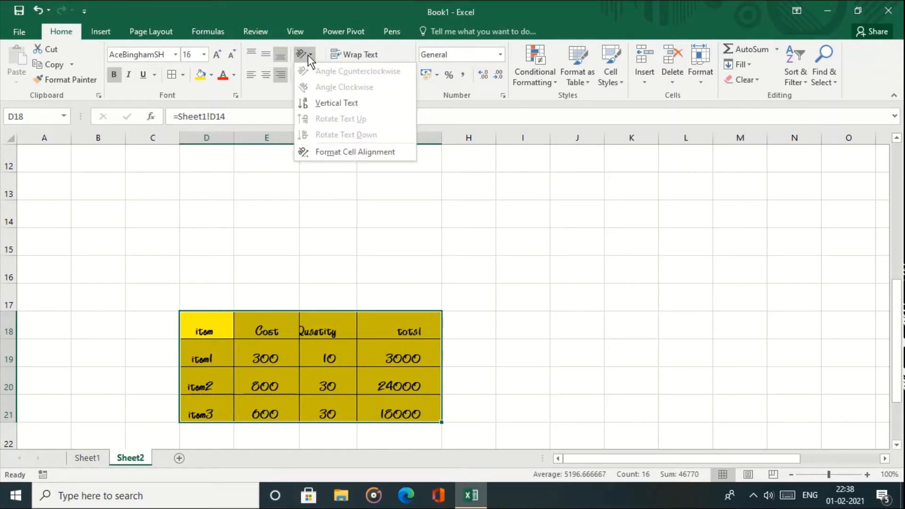
left_click(335, 155)
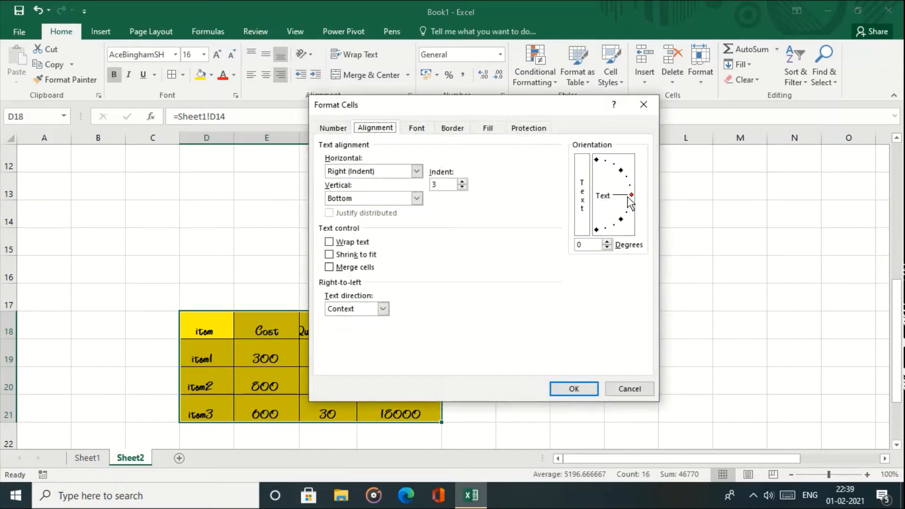
left_click_drag(631, 194, 631, 189)
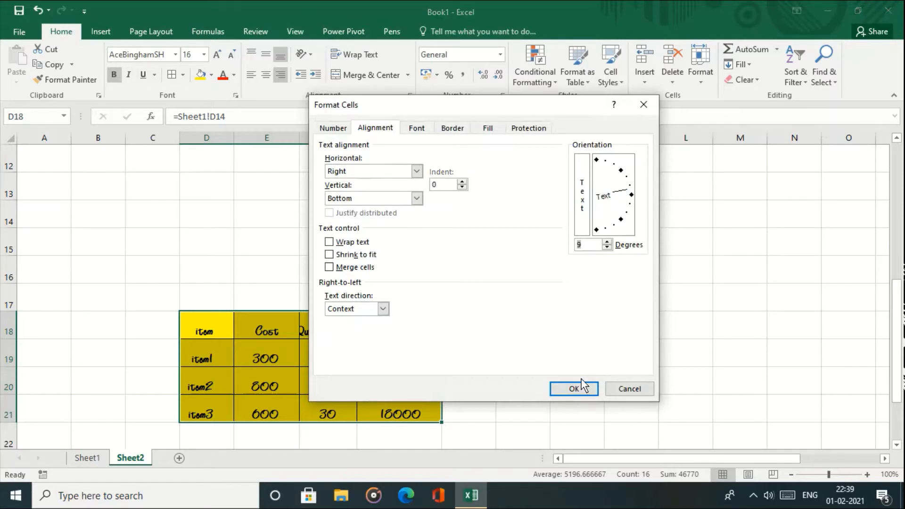
left_click(573, 389)
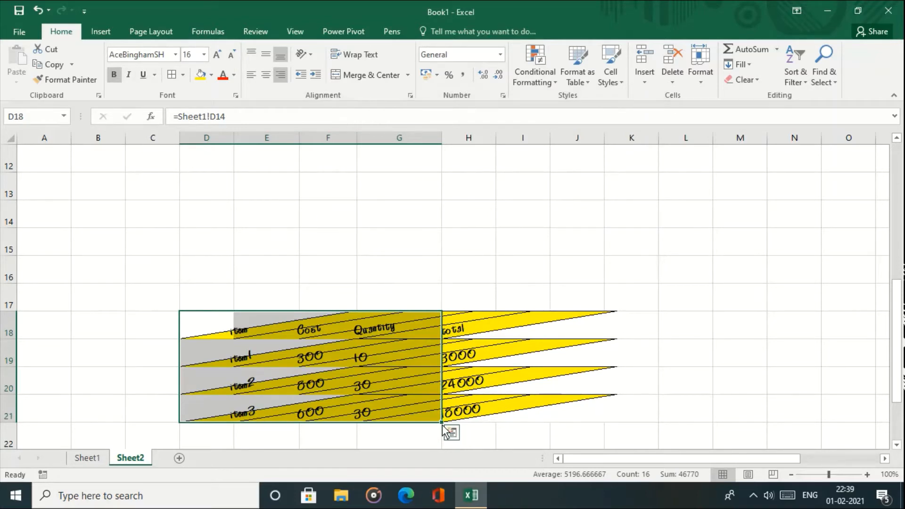
left_click(307, 53)
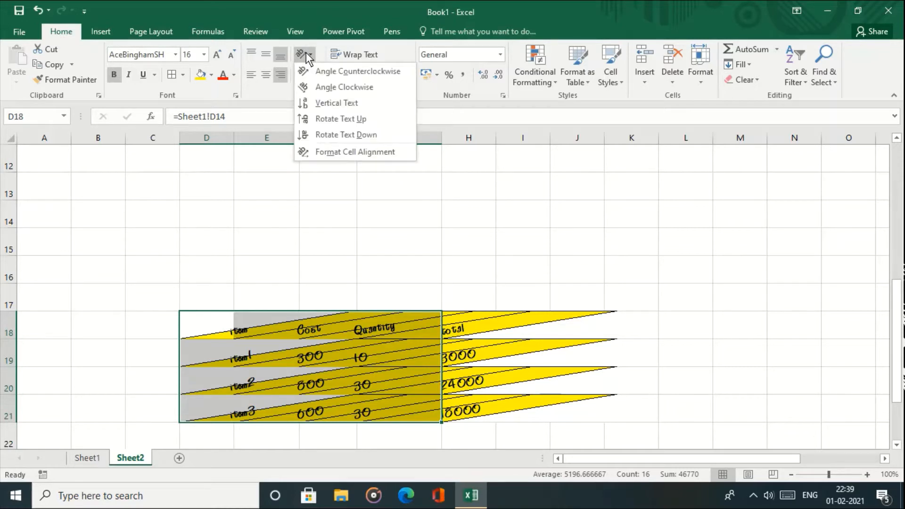
left_click(315, 87)
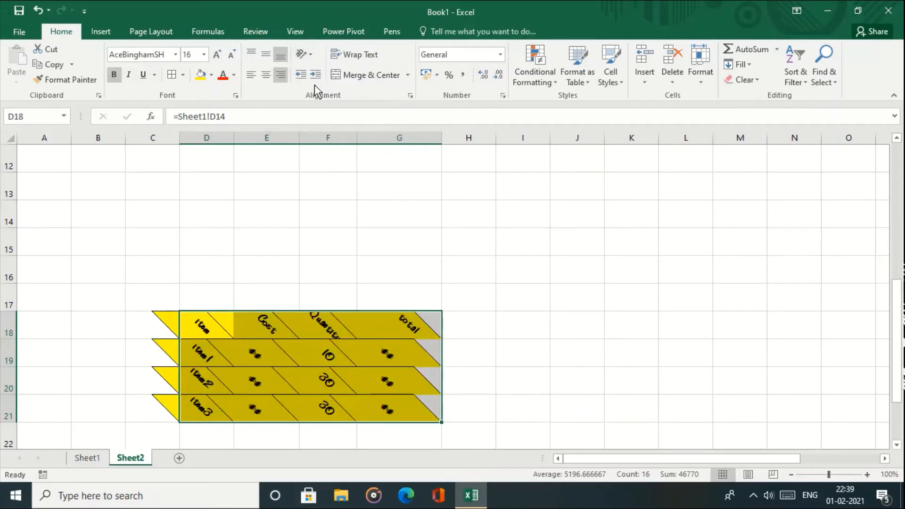
Step: Increase the height of all rows across the whole sheet to give the angled text more room
left_click(10, 138)
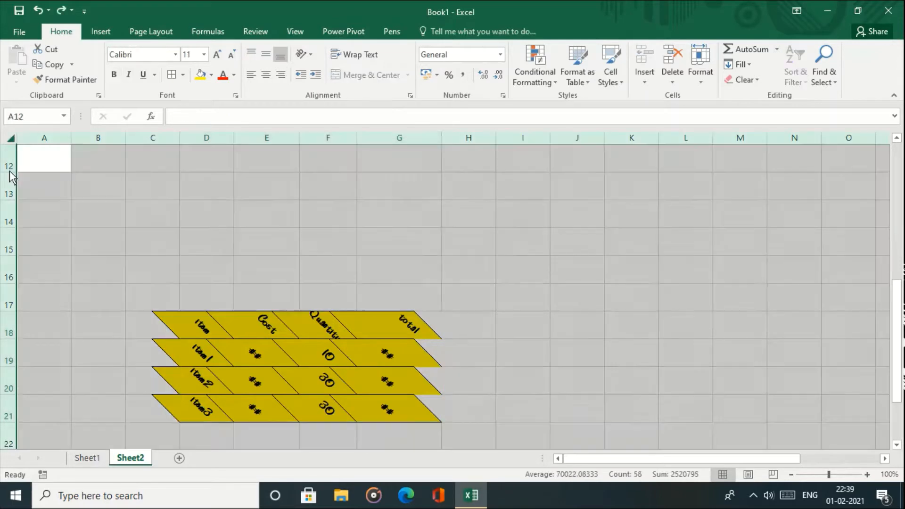
left_click_drag(10, 172, 11, 208)
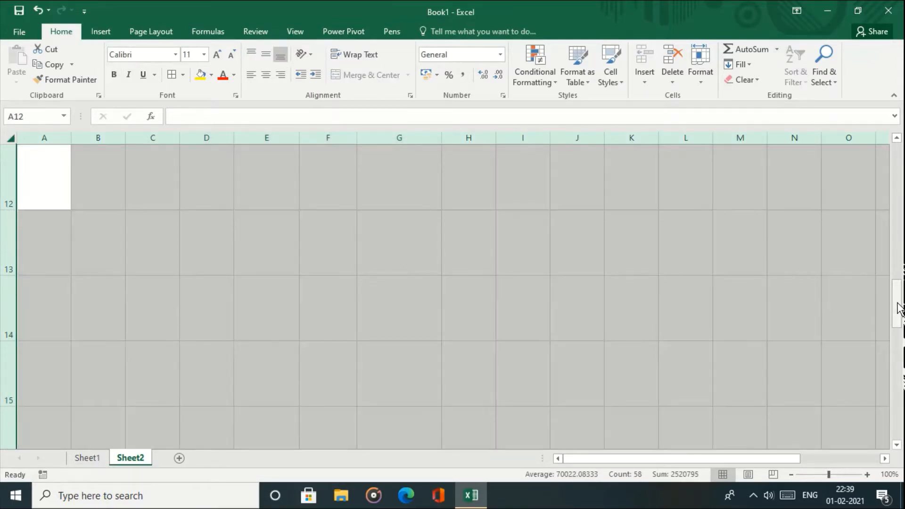
left_click_drag(896, 307, 903, 380)
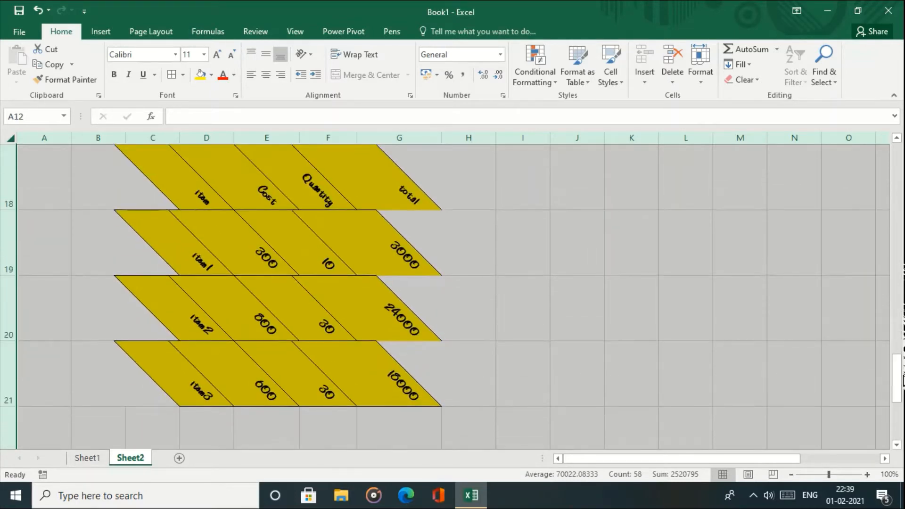
left_click(519, 291)
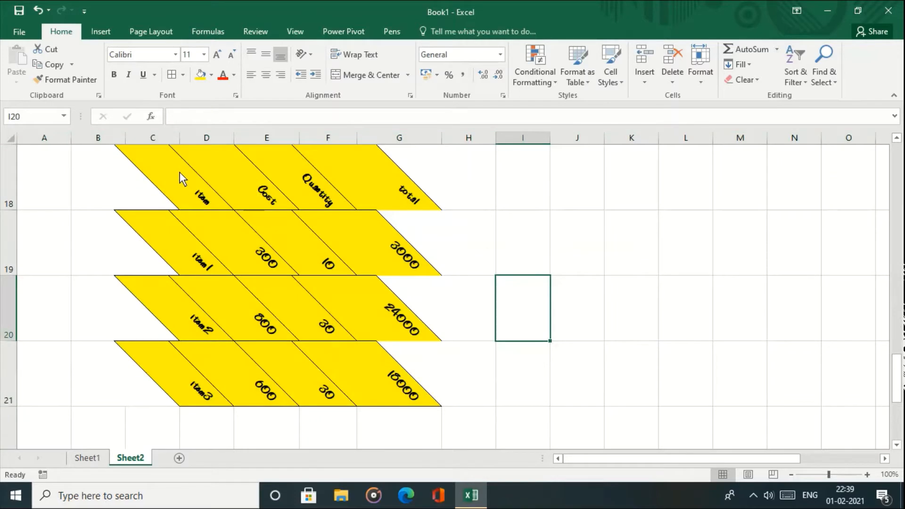
Step: Set the text orientation of cells C18:G21 to 0 degrees
left_click_drag(171, 169, 409, 395)
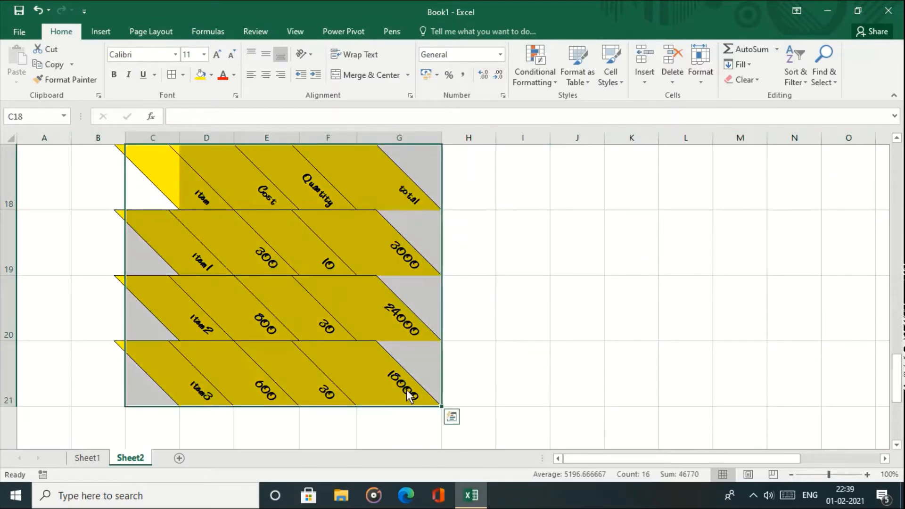
left_click(311, 55)
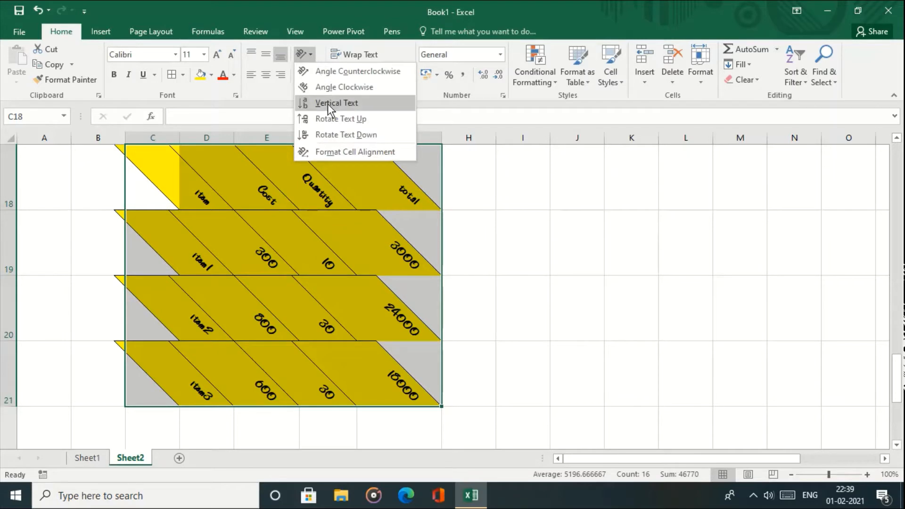
left_click(346, 151)
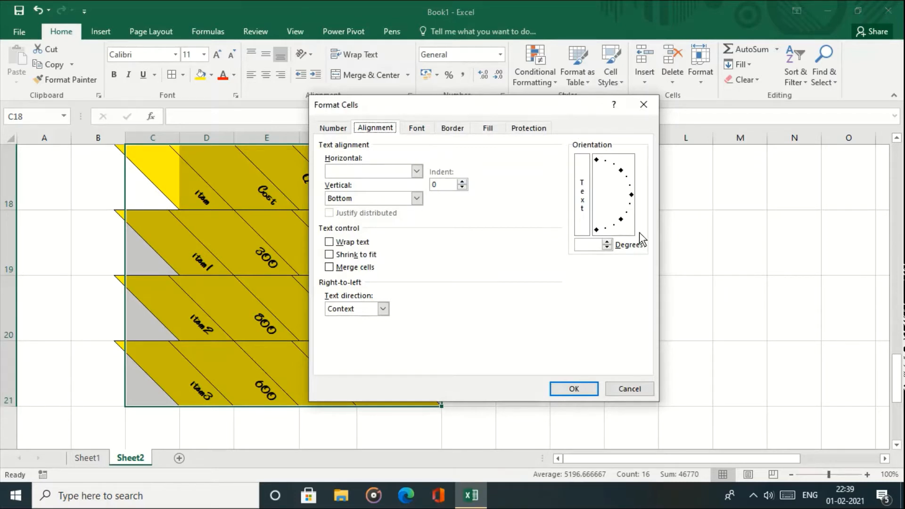
left_click(631, 195)
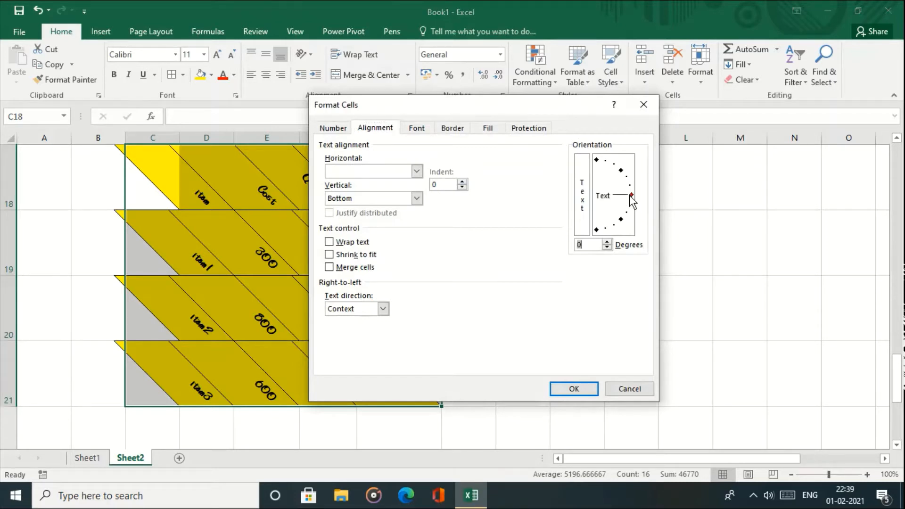
left_click(574, 389)
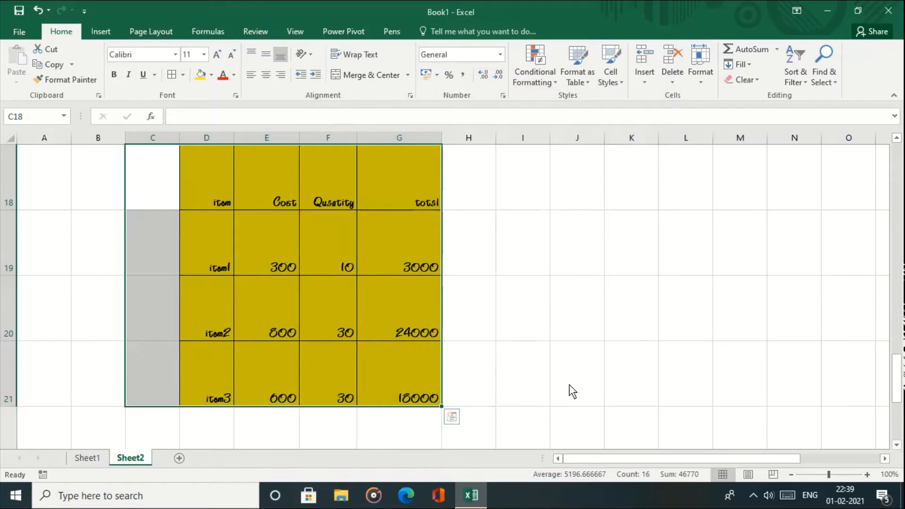
left_click(569, 390)
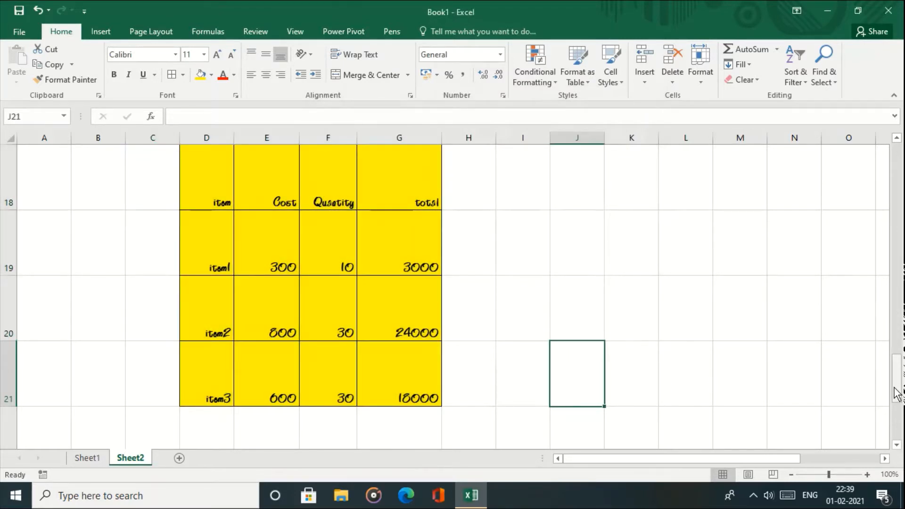
Step: Align the text in D18:G21 to the middle vertically and to the centre horizontally
mouse_move(897, 391)
left_mouse_down()
mouse_move(898, 366)
mouse_move(899, 392)
left_mouse_up()
left_click_drag(195, 192, 426, 373)
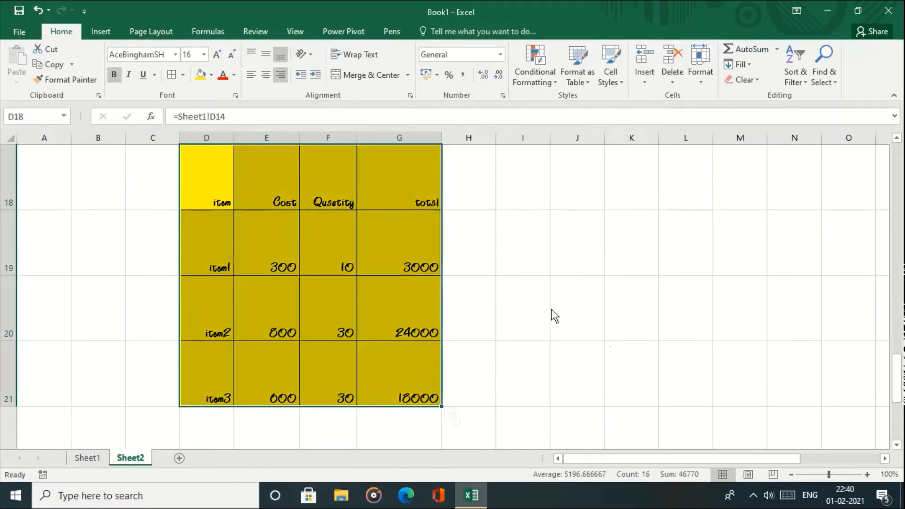
left_click(261, 54)
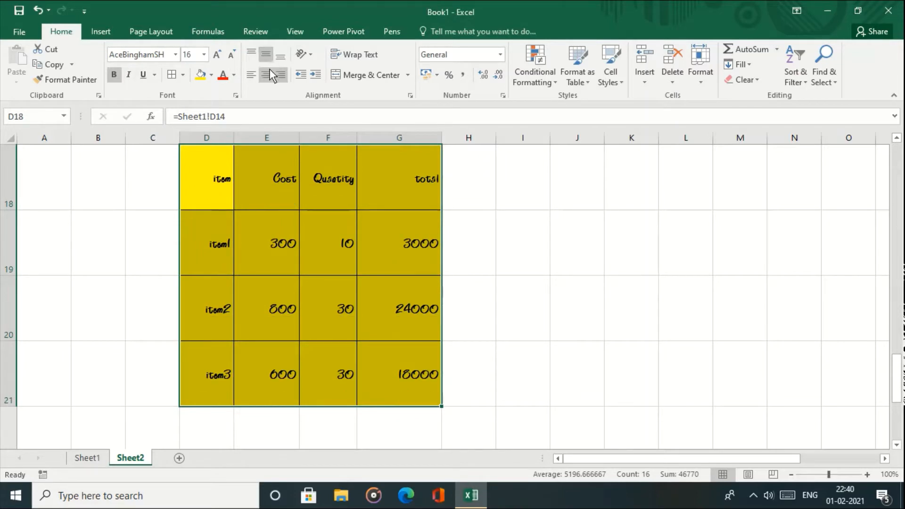
left_click(270, 69)
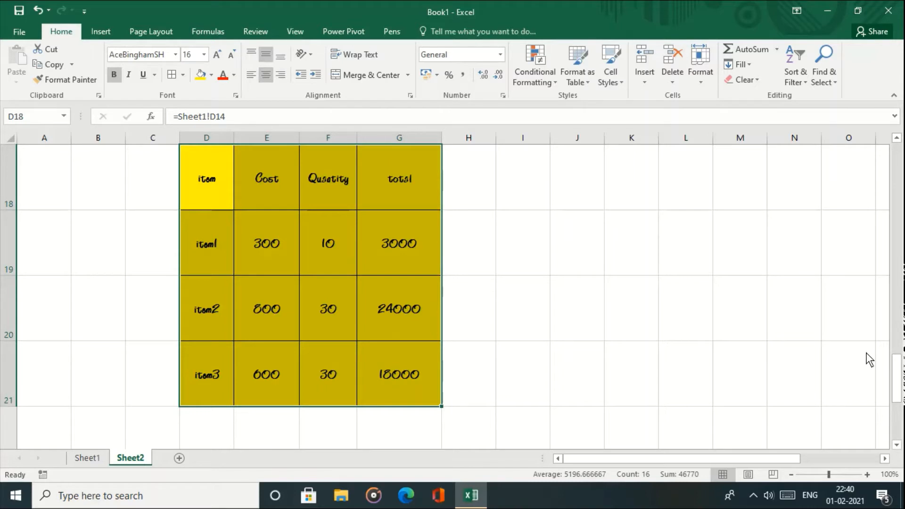
Step: Reduce the height of all rows across the whole sheet to make the item table more compact
left_click_drag(900, 372, 900, 372)
left_click(10, 137)
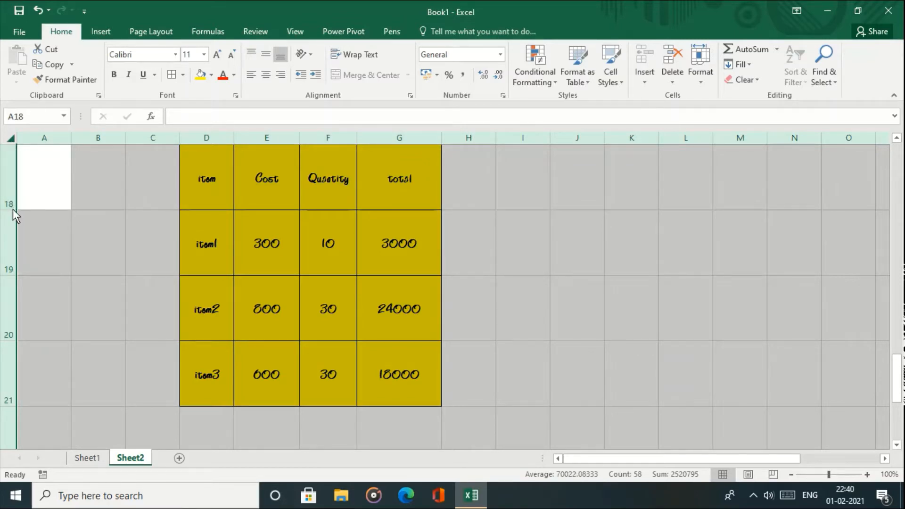
left_click_drag(12, 208, 13, 180)
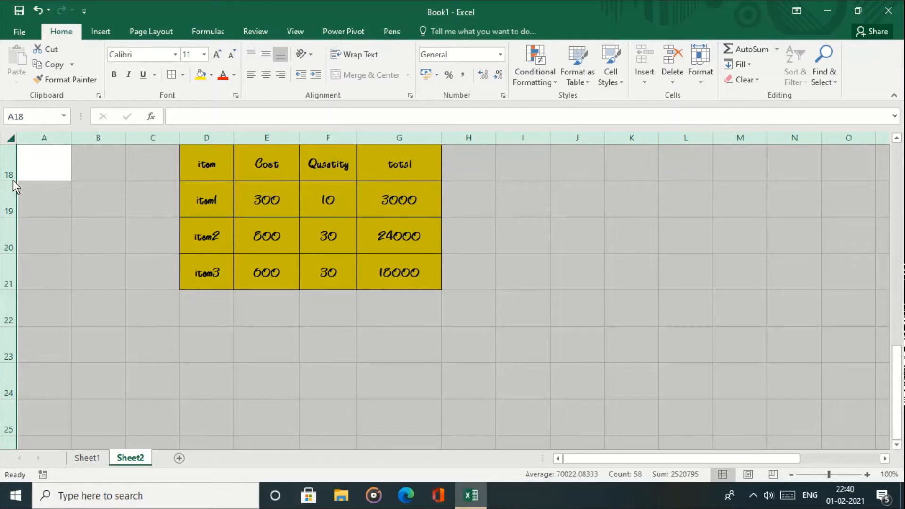
left_click(92, 256)
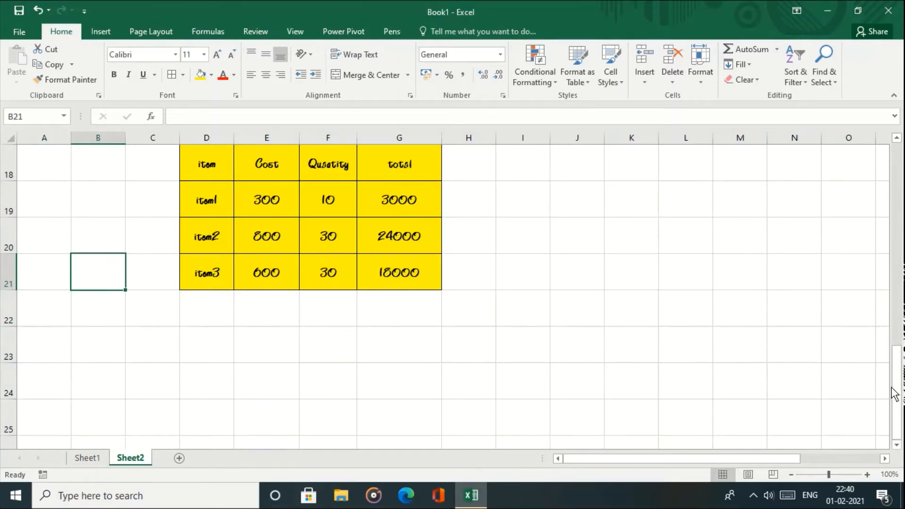
Step: Enter the heading PRODUCT TABLE in cell E17 above the item table
left_click_drag(897, 396, 898, 391)
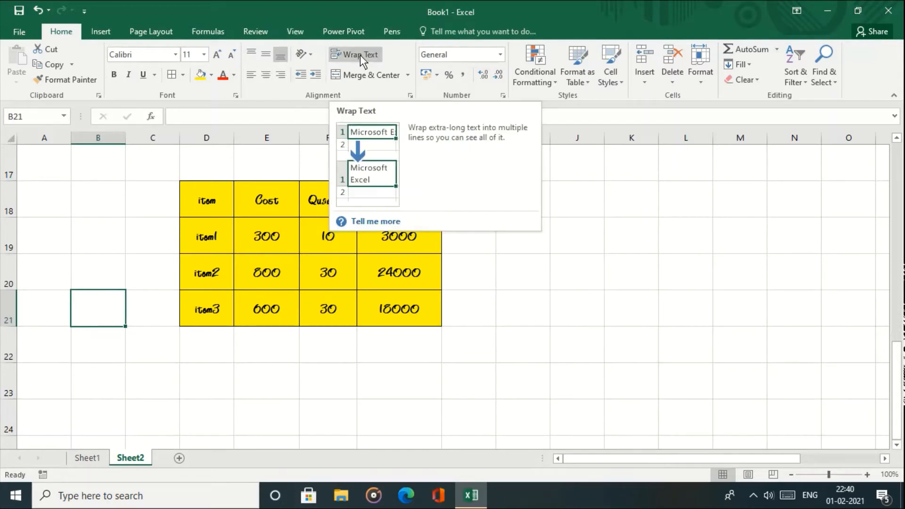
left_click(276, 171)
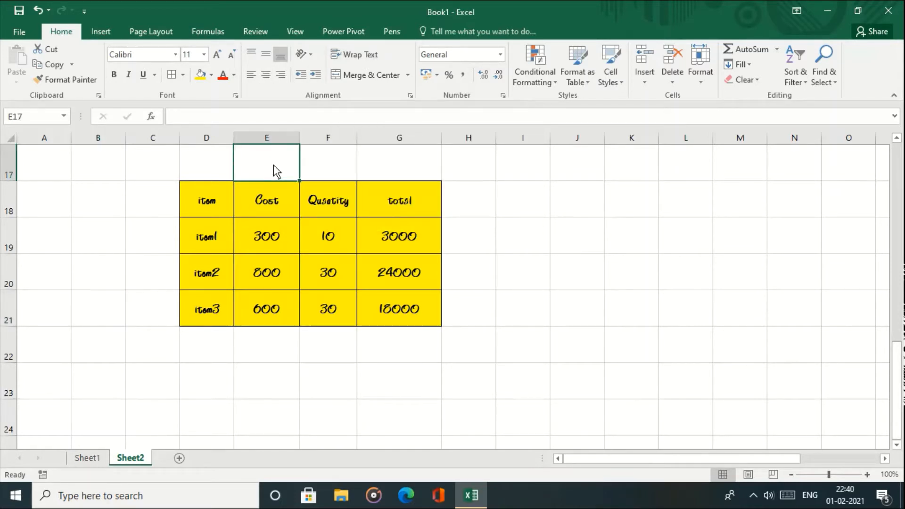
type("PROD")
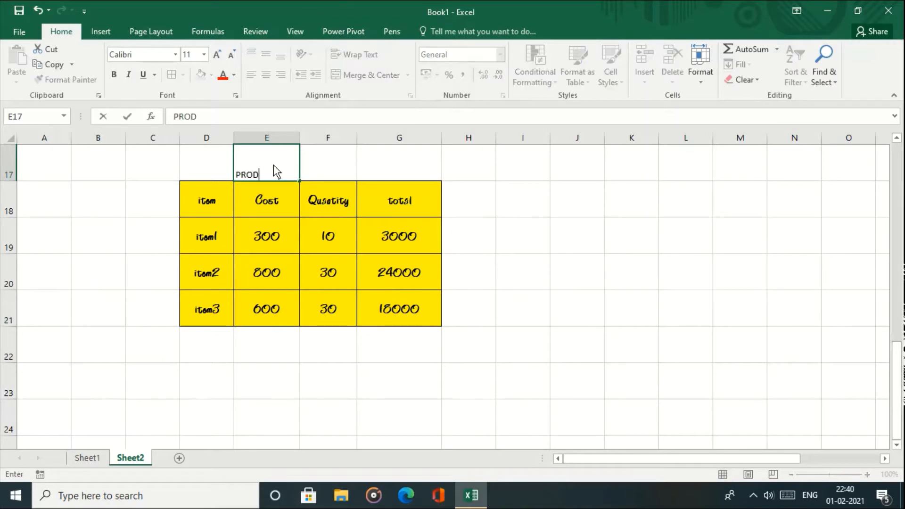
type("UCT TABLE")
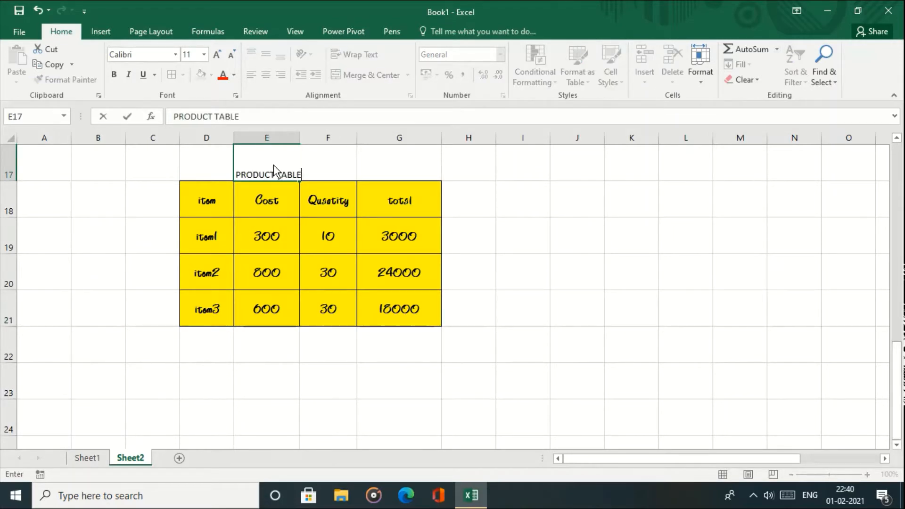
key("Return")
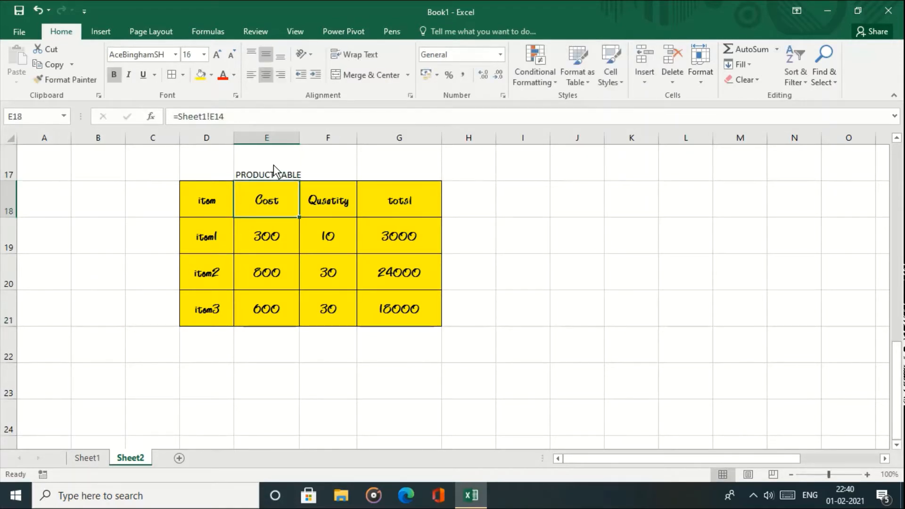
Step: Turn on Wrap Text for the PRODUCT TABLE heading in E17, and turn it off again
left_click(273, 165)
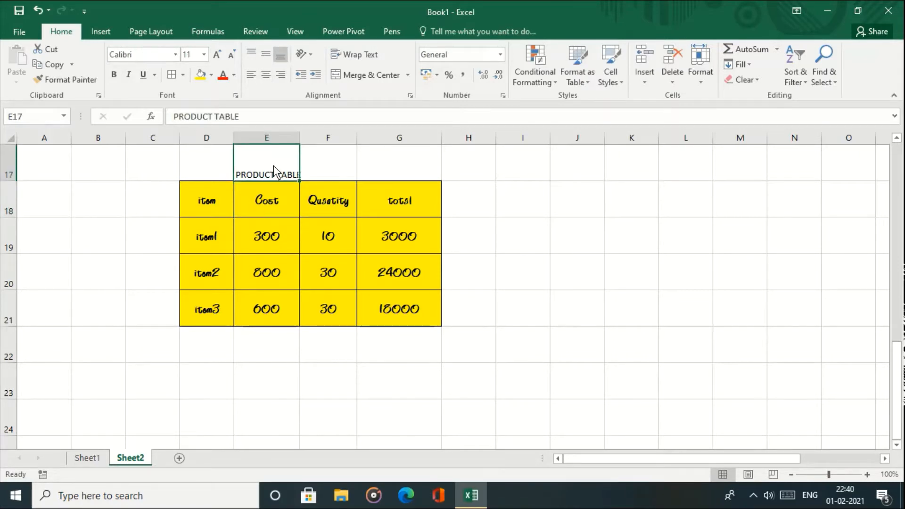
left_click(356, 53)
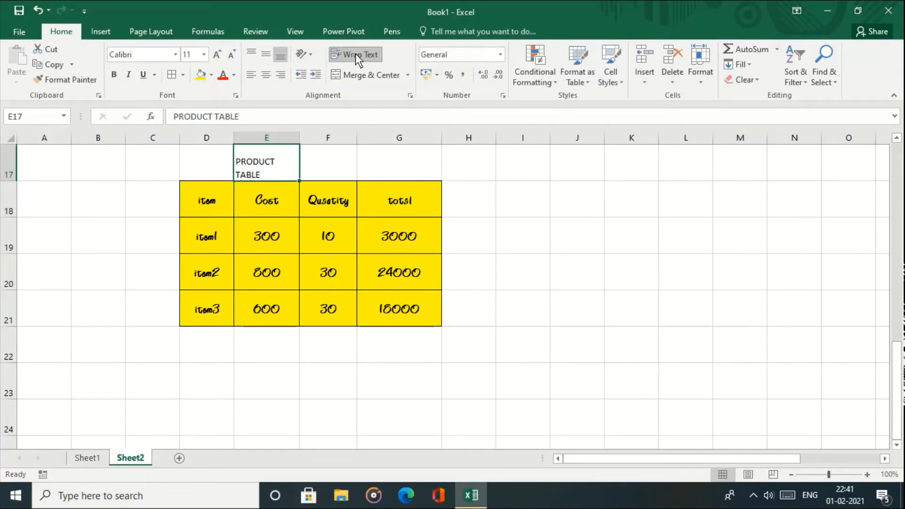
left_click(517, 292)
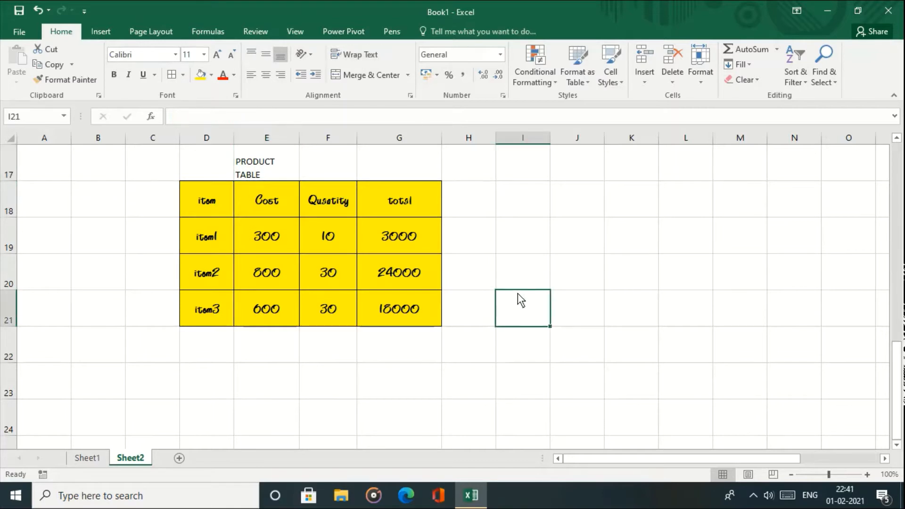
left_click(280, 170)
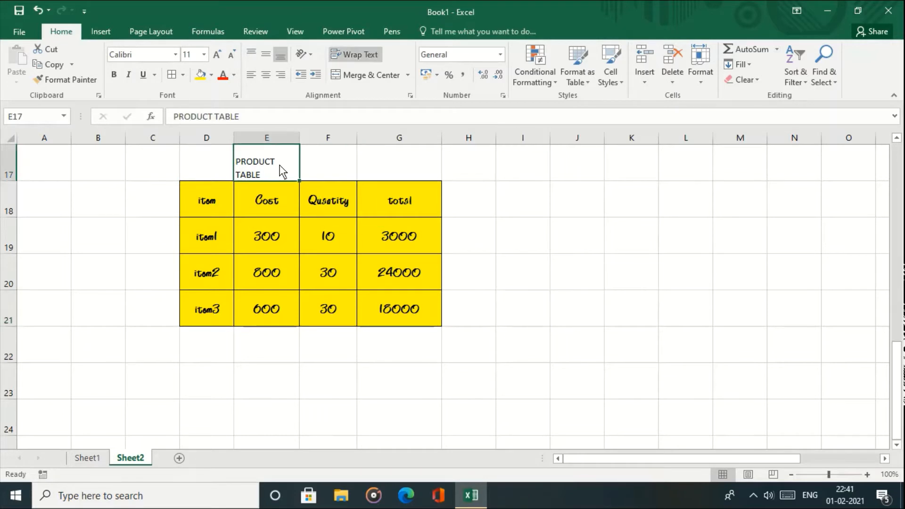
left_click(347, 53)
left_click(395, 267)
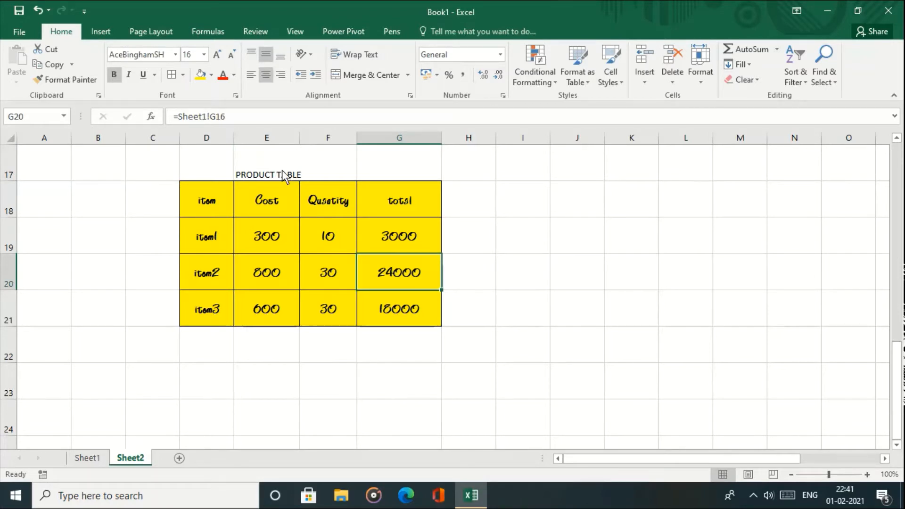
Step: Merge and centre the PRODUCT TABLE heading across D17:G17 above the item table
left_click(218, 166)
left_click(273, 173)
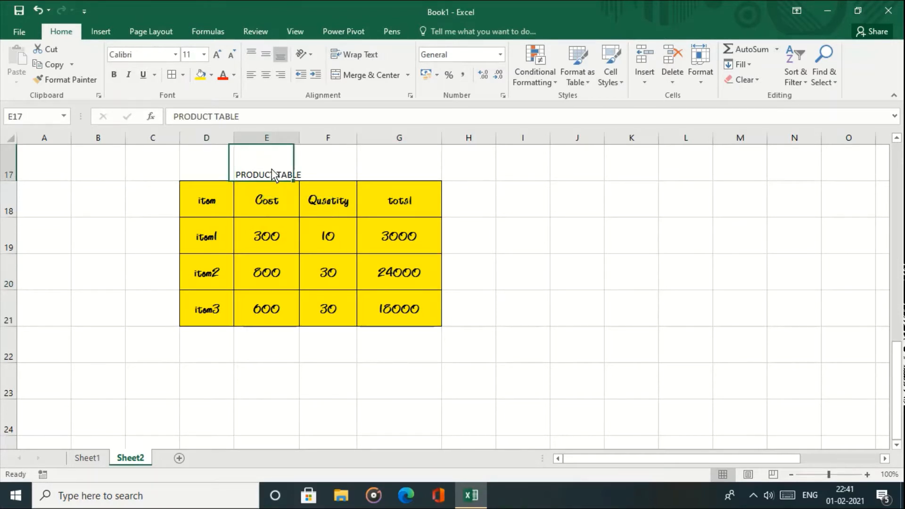
left_click(333, 168)
left_click(389, 167)
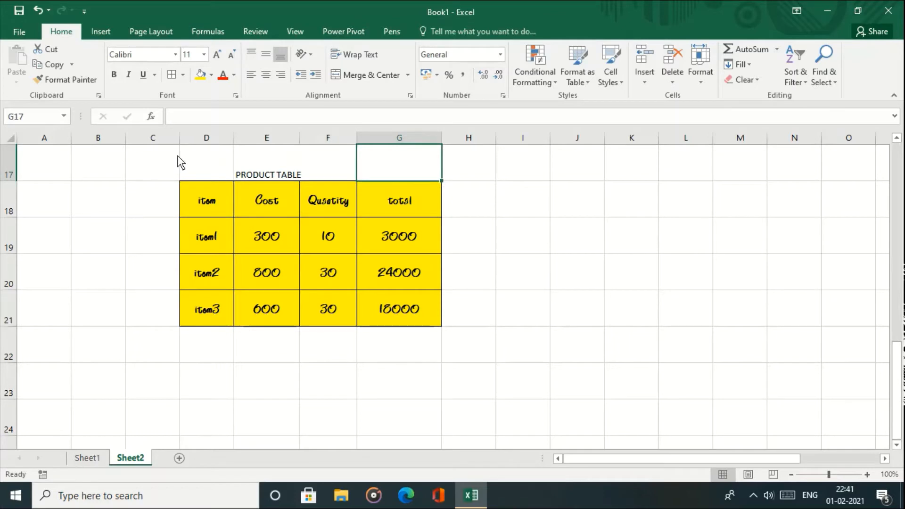
left_click_drag(212, 164, 362, 171)
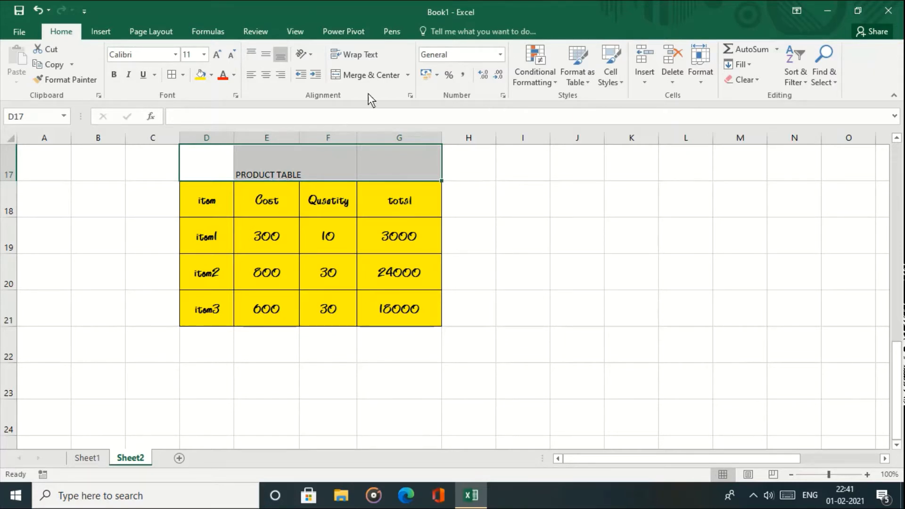
left_click(374, 74)
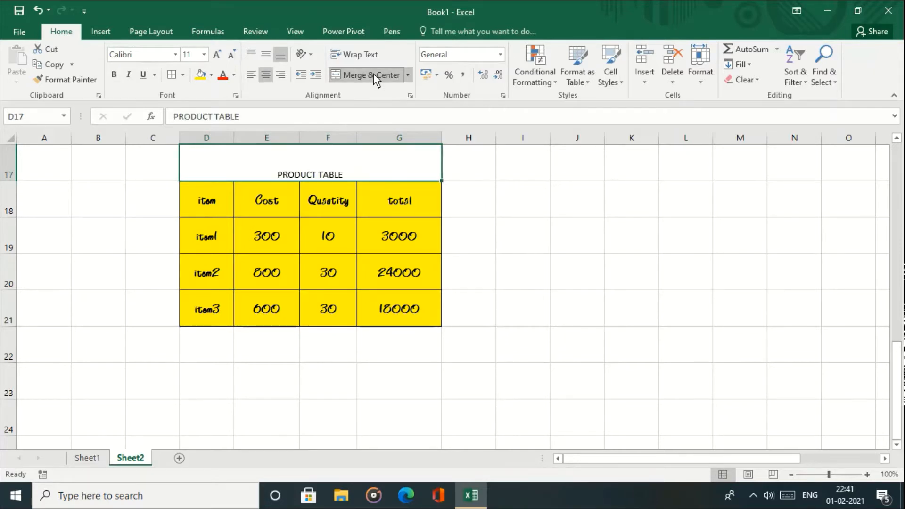
Step: Try Merge Across and Merge Cells on the merged PRODUCT TABLE heading, and unmerge its cells
left_click(408, 75)
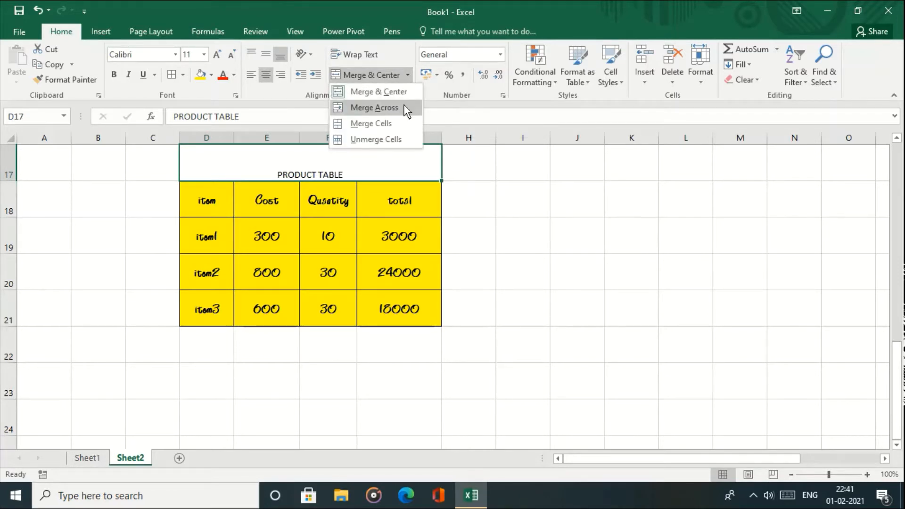
left_click(405, 107)
left_click(409, 74)
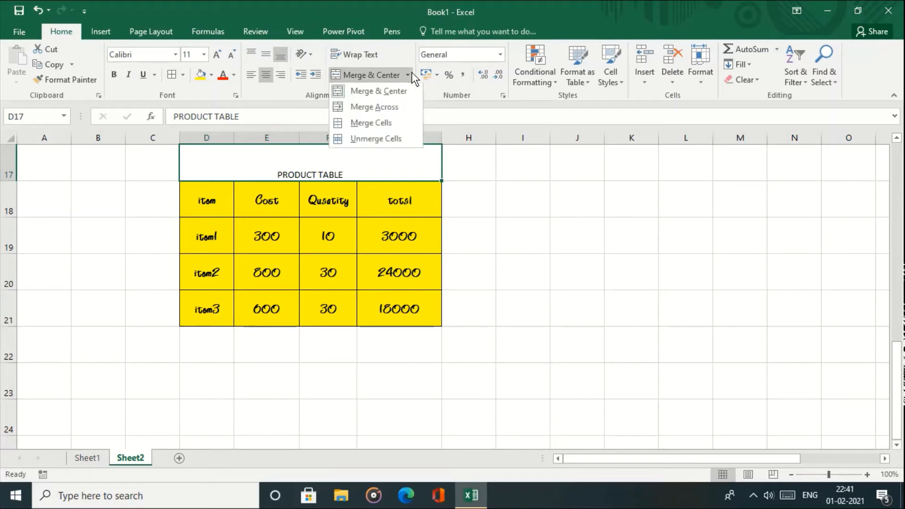
left_click(401, 124)
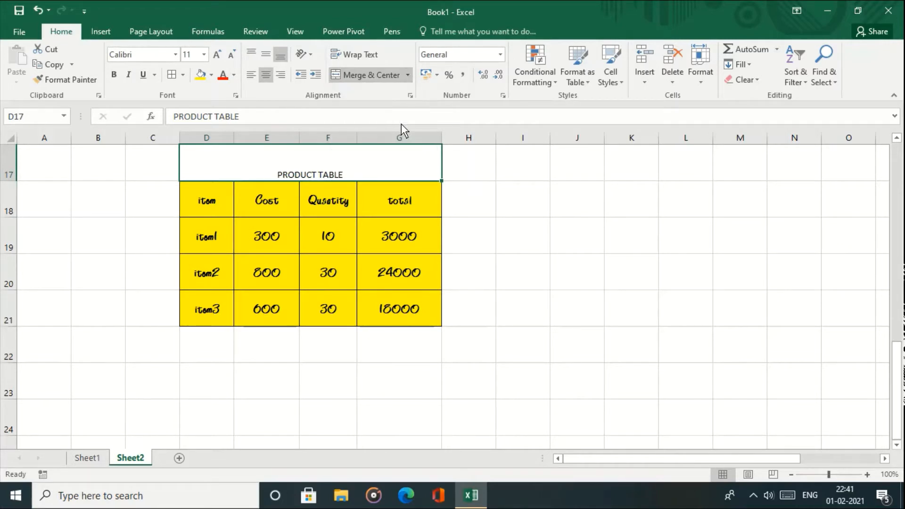
left_click(407, 76)
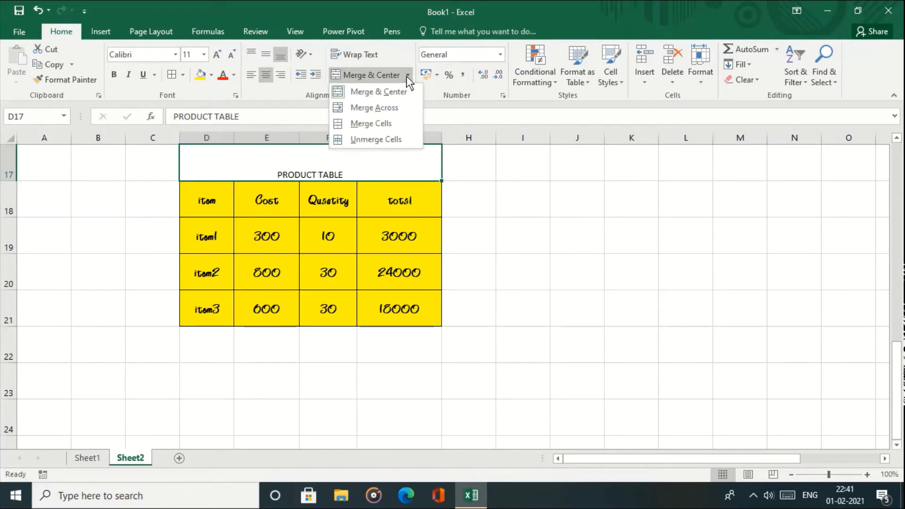
left_click(397, 140)
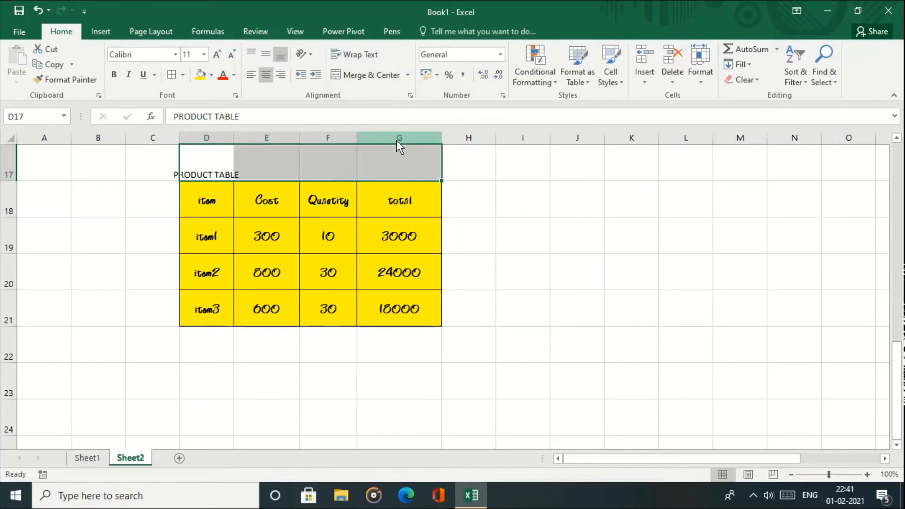
Step: Merge D17:G17 again with Merge Cells, try Merge Across on the heading, and unmerge the cells once more
left_click(406, 75)
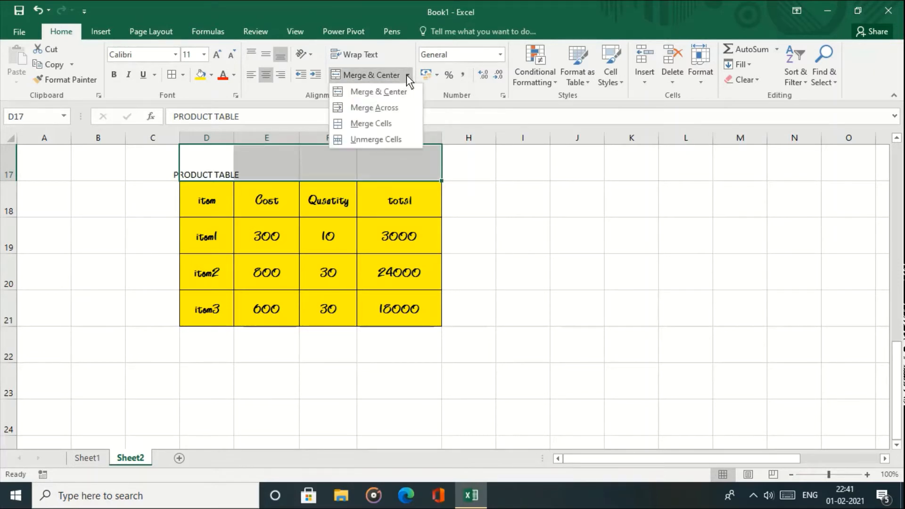
left_click(404, 125)
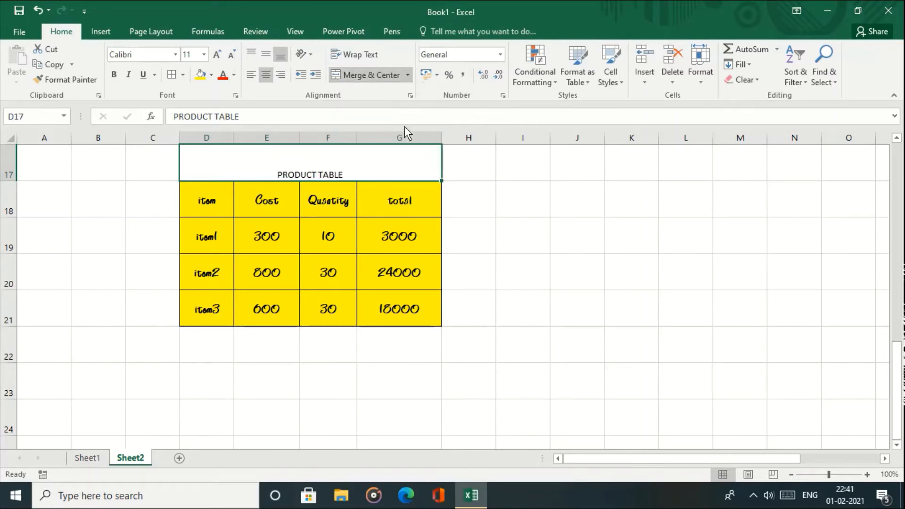
left_click(409, 75)
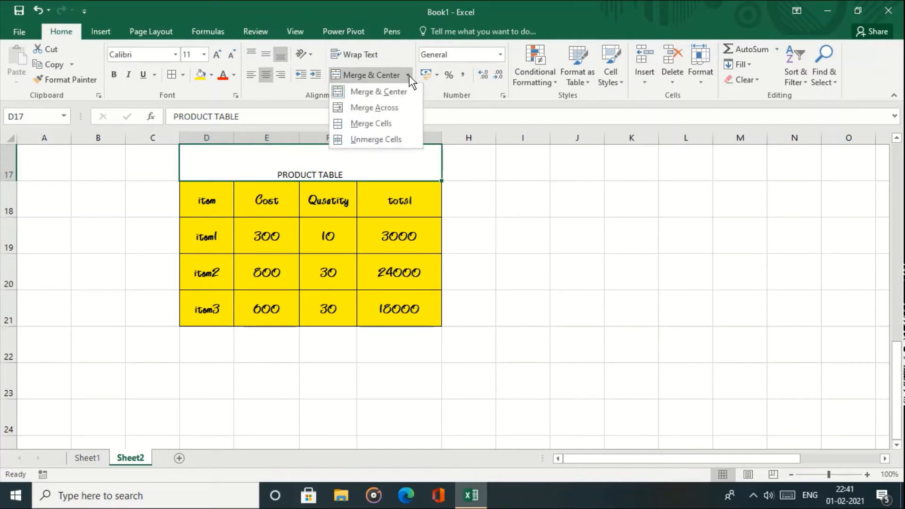
left_click(398, 110)
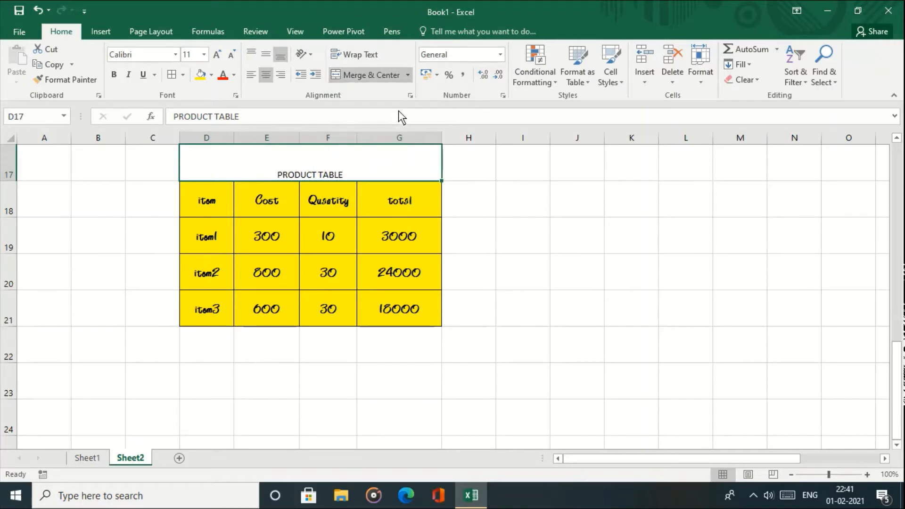
left_click(407, 74)
left_click(397, 140)
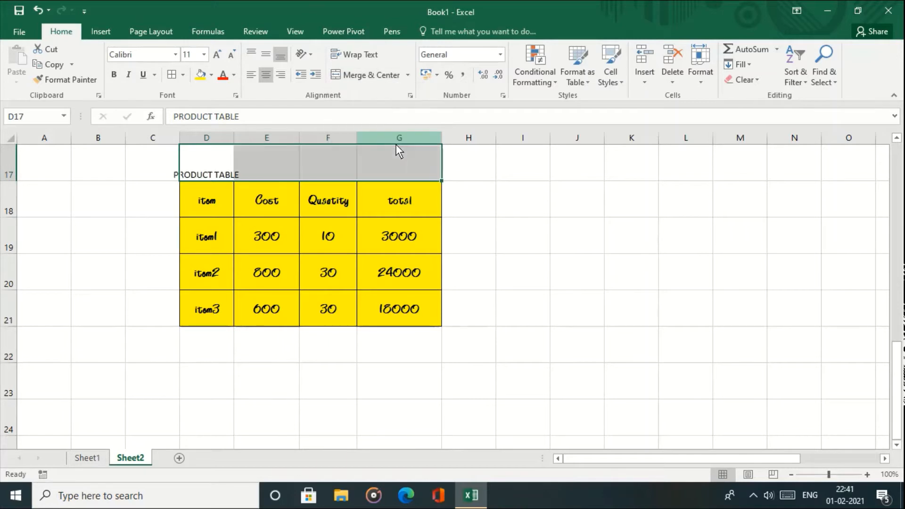
Step: Merge D17:G17 with Merge Across and align the PRODUCT TABLE heading to the middle vertically
left_click(408, 76)
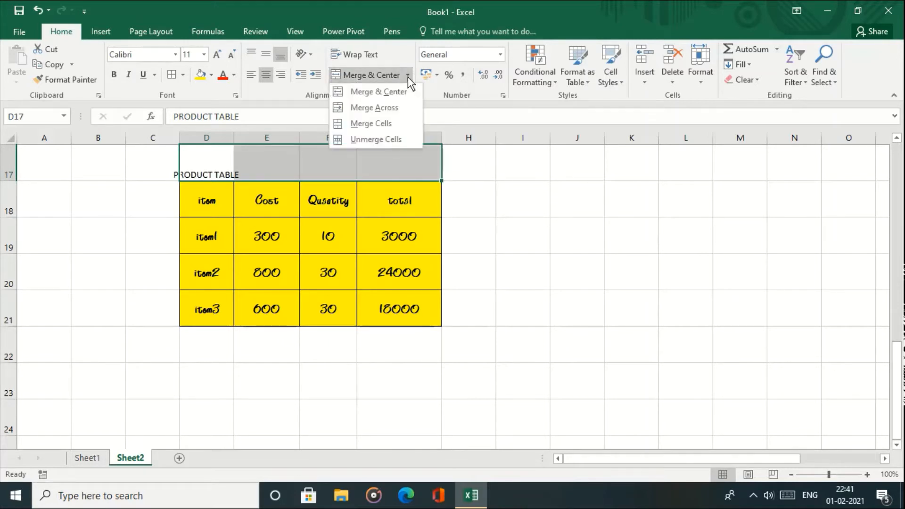
left_click(403, 109)
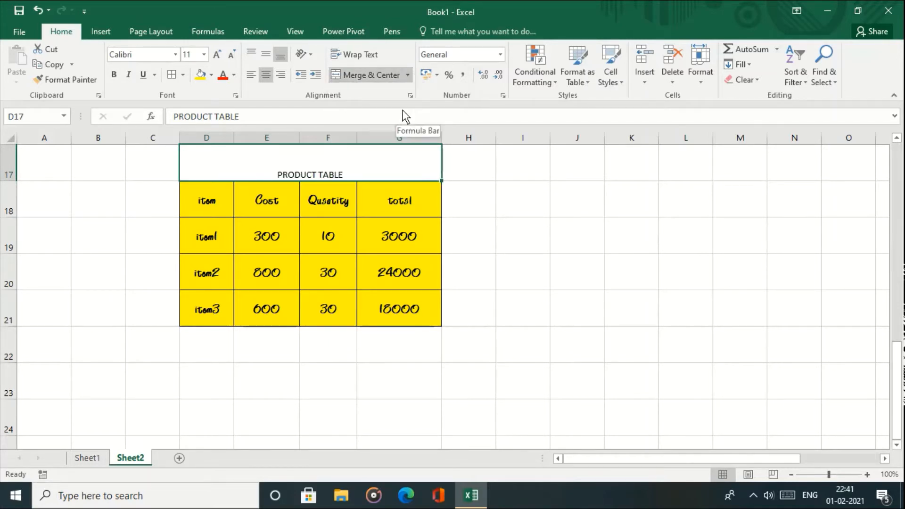
left_click(267, 54)
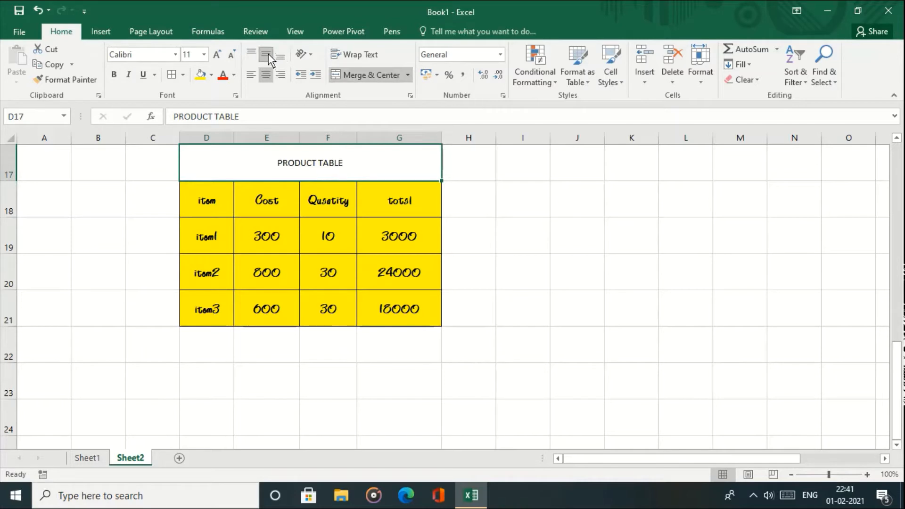
left_click(253, 52)
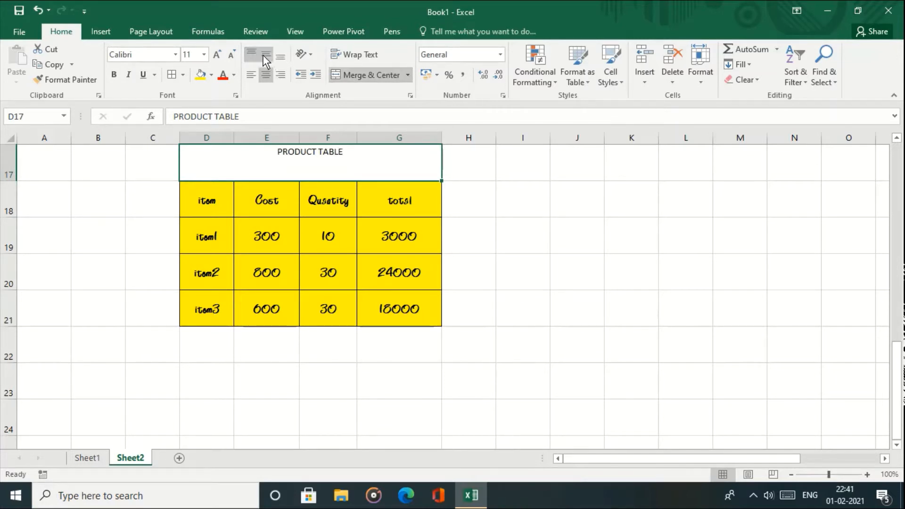
left_click(266, 55)
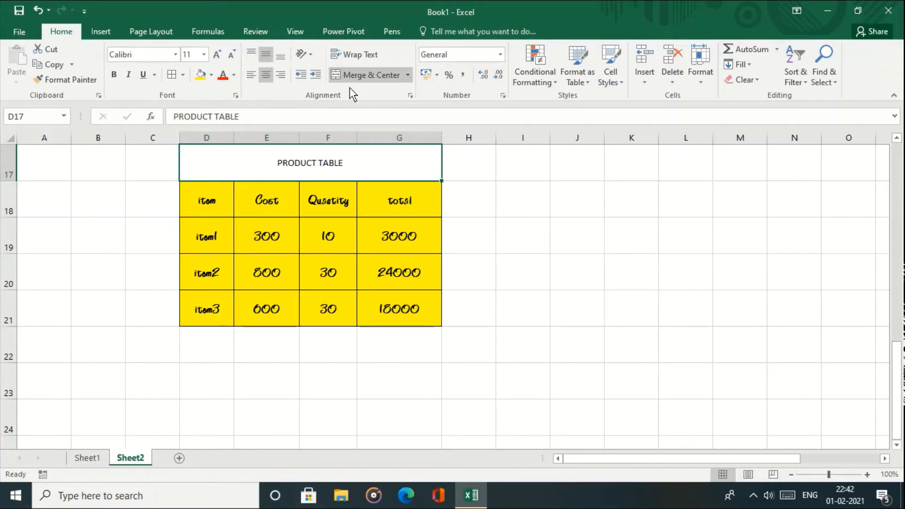
Step: Apply the English (India) rupee accounting format to the totals in G19:G21 and widen column G slightly
left_click(368, 225)
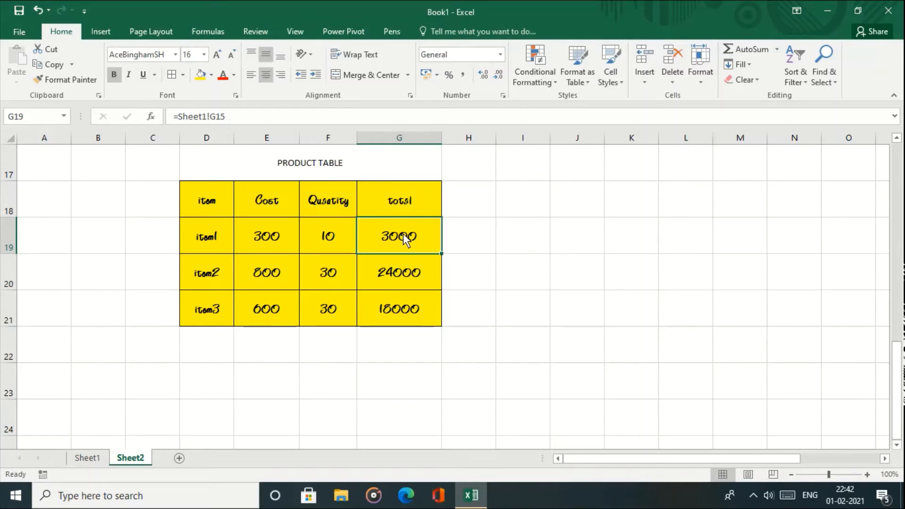
left_click_drag(403, 236, 408, 309)
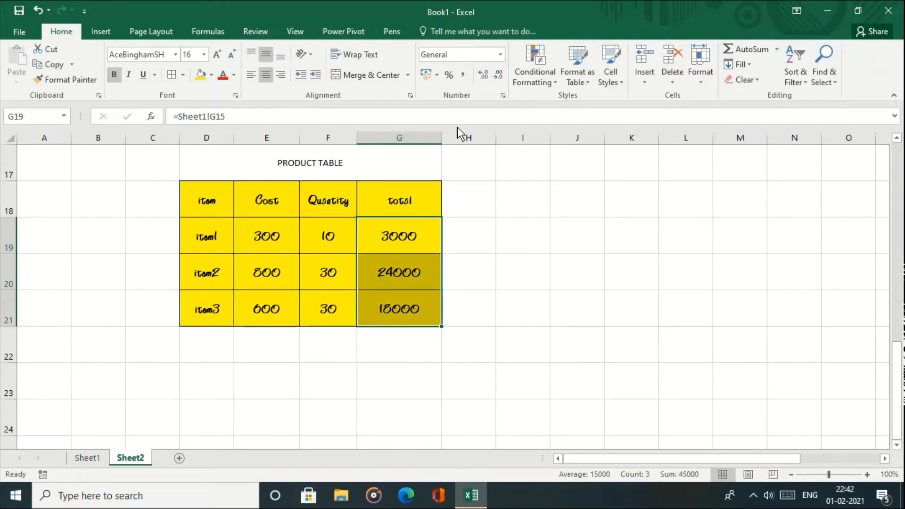
left_click(437, 76)
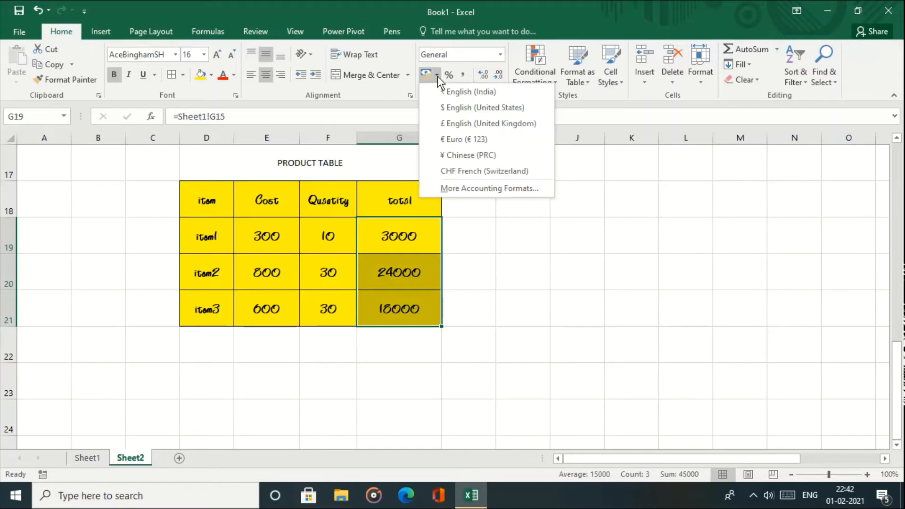
left_click(460, 92)
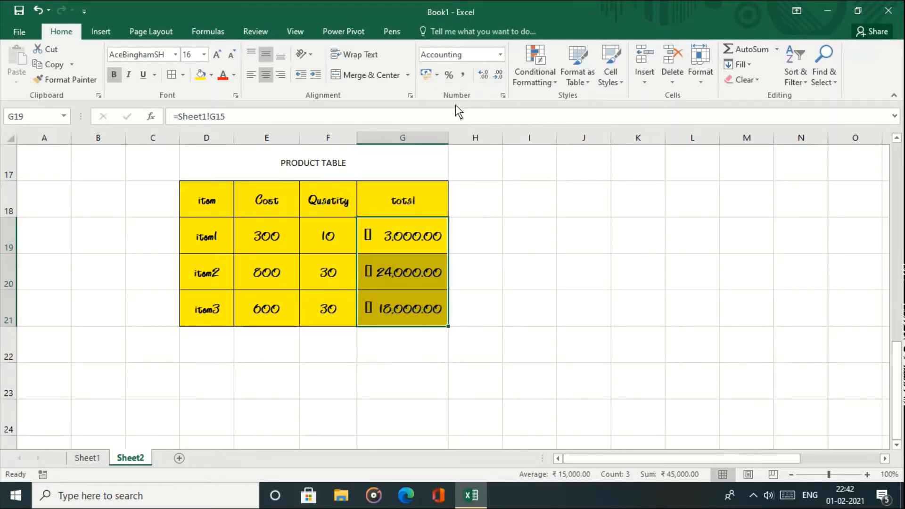
left_click_drag(449, 138, 454, 138)
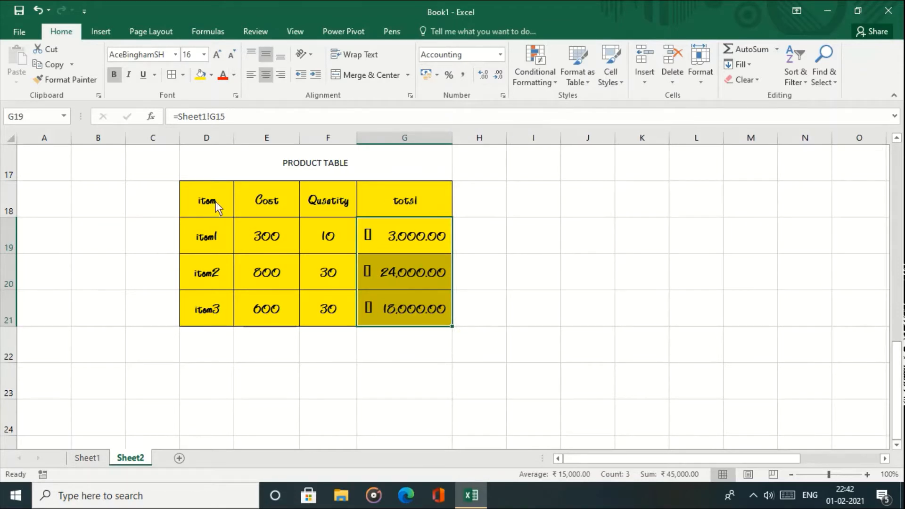
Step: Change the font of the whole item table D18:G21 to Calibri Light
left_click_drag(206, 198, 440, 315)
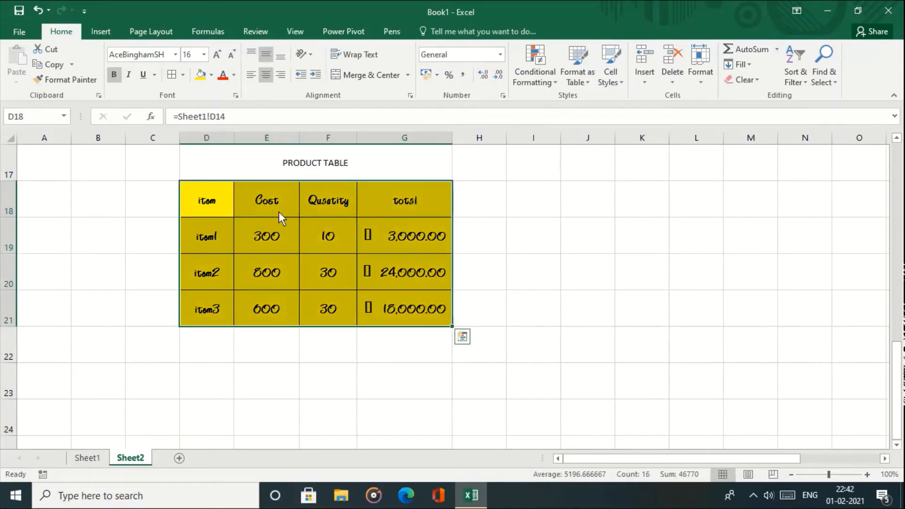
left_click(175, 54)
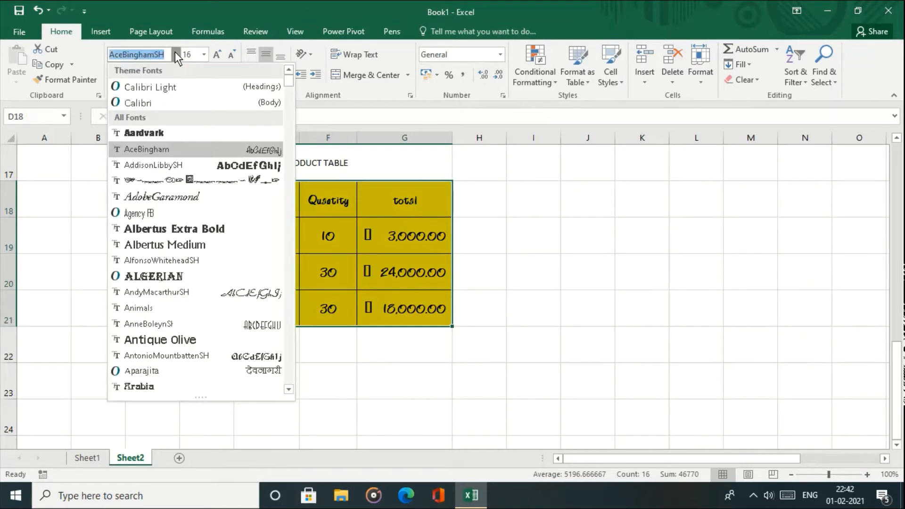
left_click(165, 90)
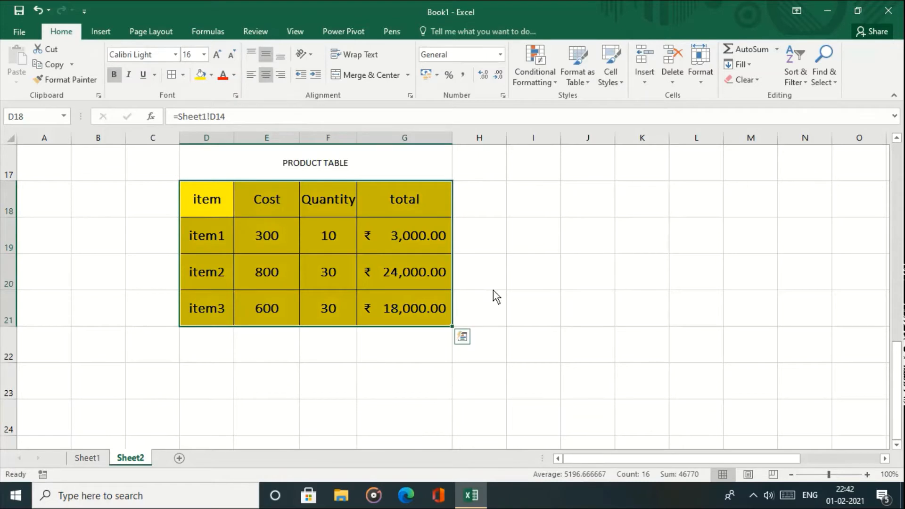
left_click(518, 304)
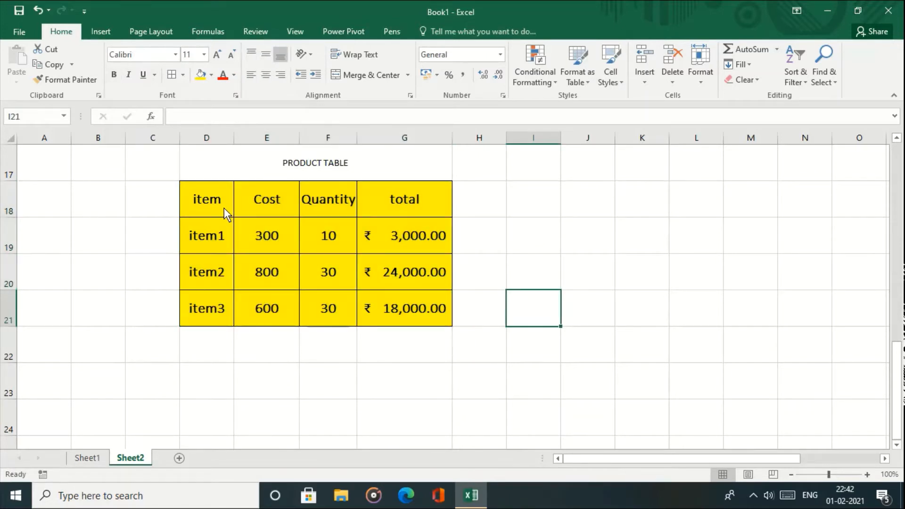
Step: Apply the English (India) rupee accounting format to the costs in E19:E21
left_click_drag(258, 230, 263, 300)
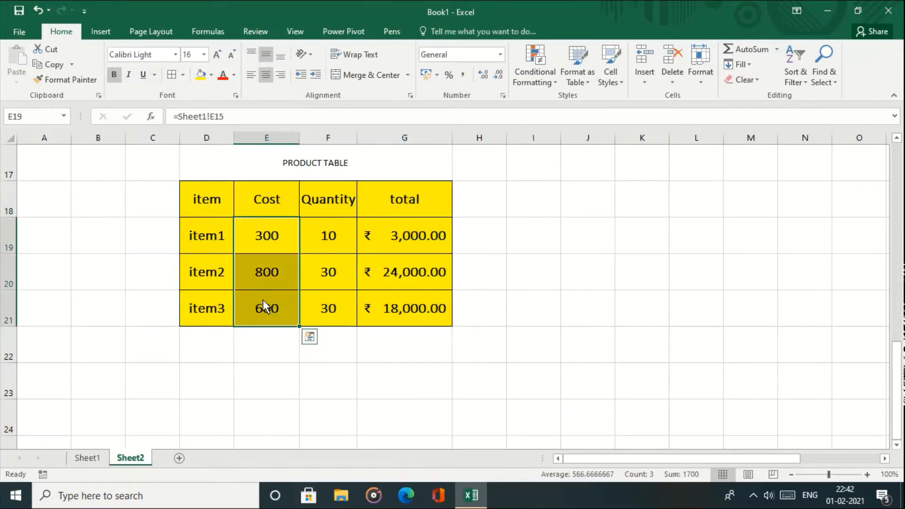
left_click(439, 78)
left_click(445, 95)
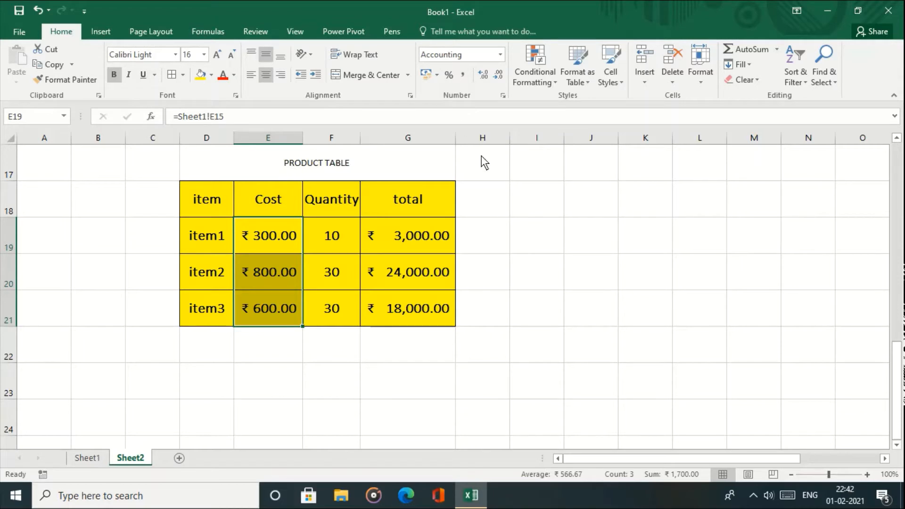
Step: Enter the label Date in cell H17 and apply the Long Date number format to H18 below it
left_click(482, 202)
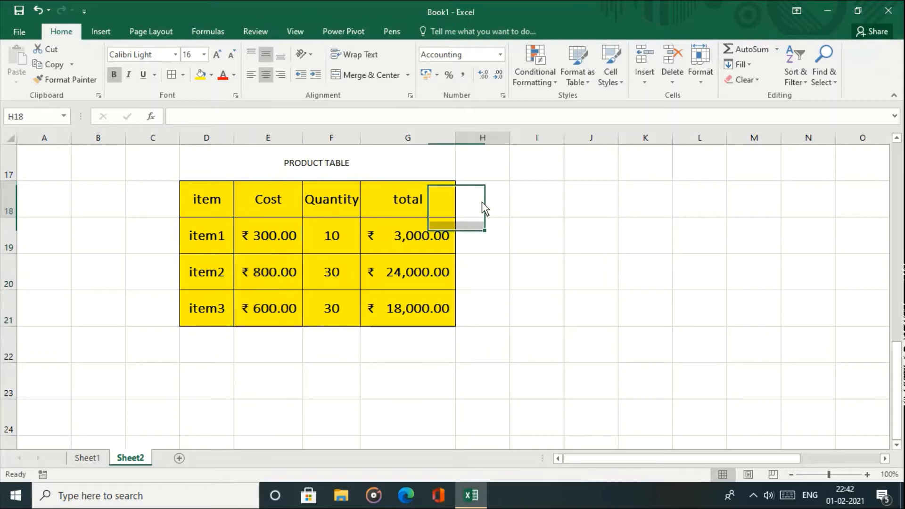
left_click(488, 172)
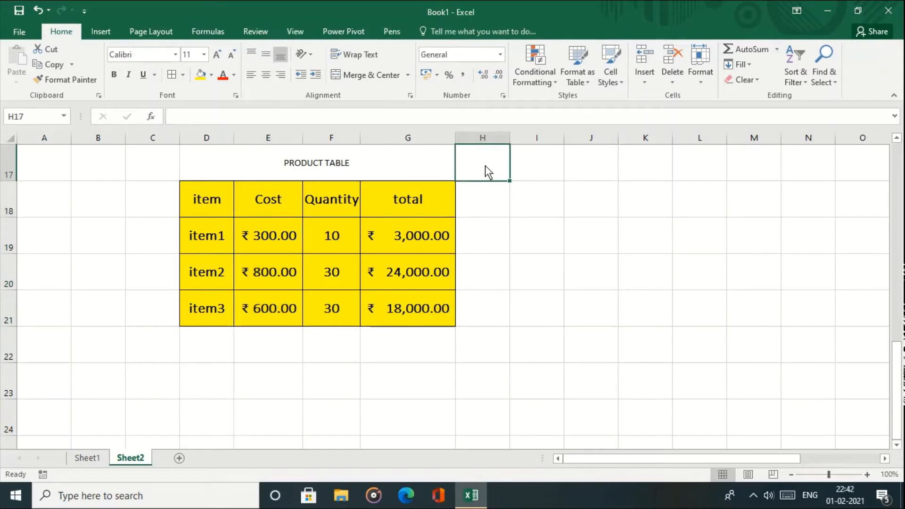
type("Date")
key("Return")
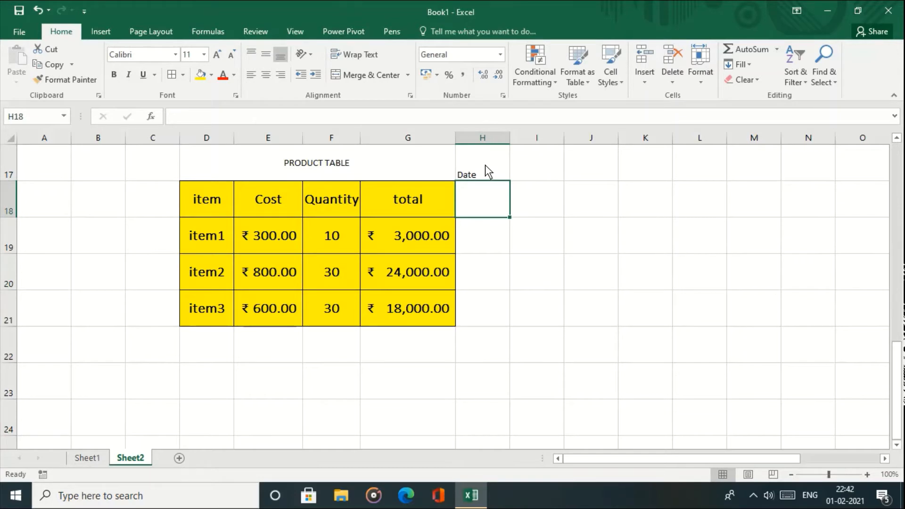
left_click(500, 55)
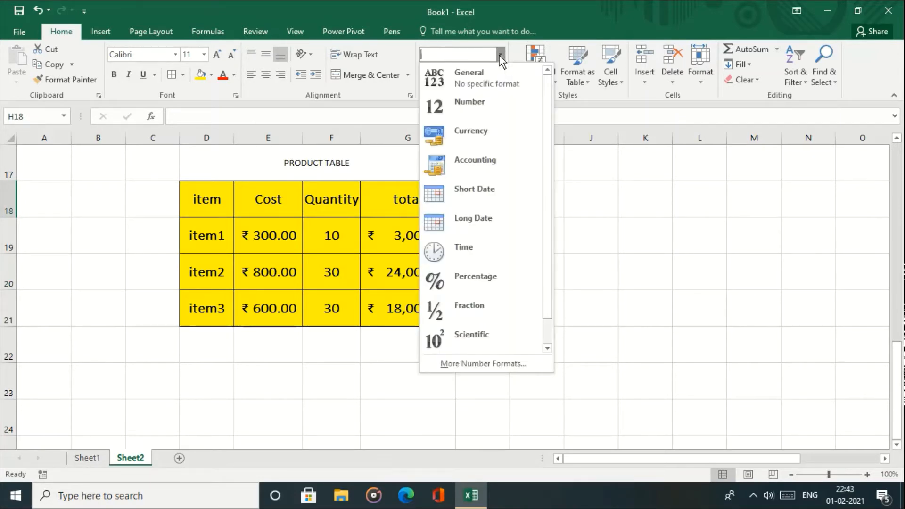
left_click(486, 220)
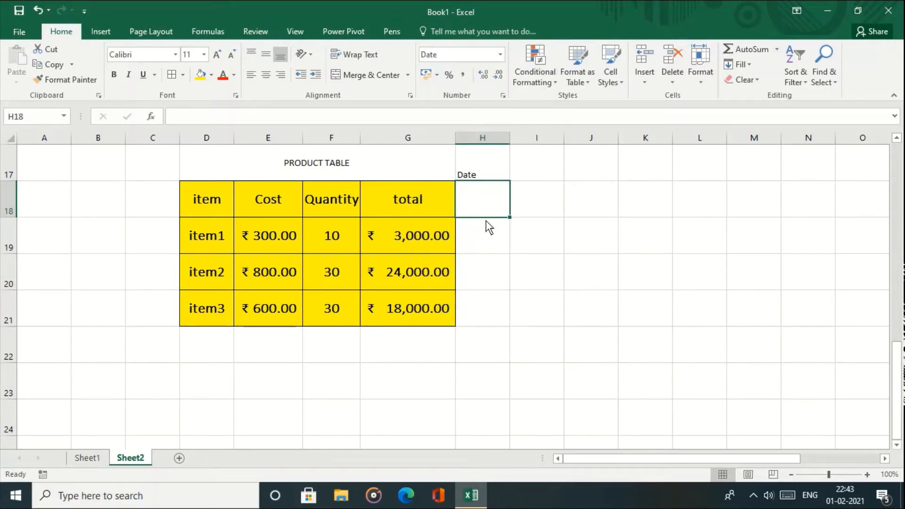
Step: Enter the date 12 April 2020 in H18 and switch that cell to the Short Date number format
type("12-")
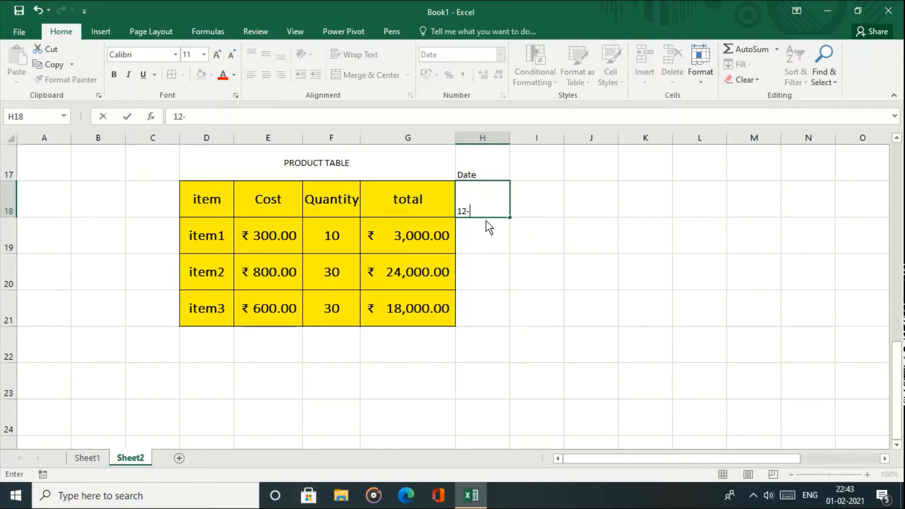
type("a")
type("l-2020")
key("Return")
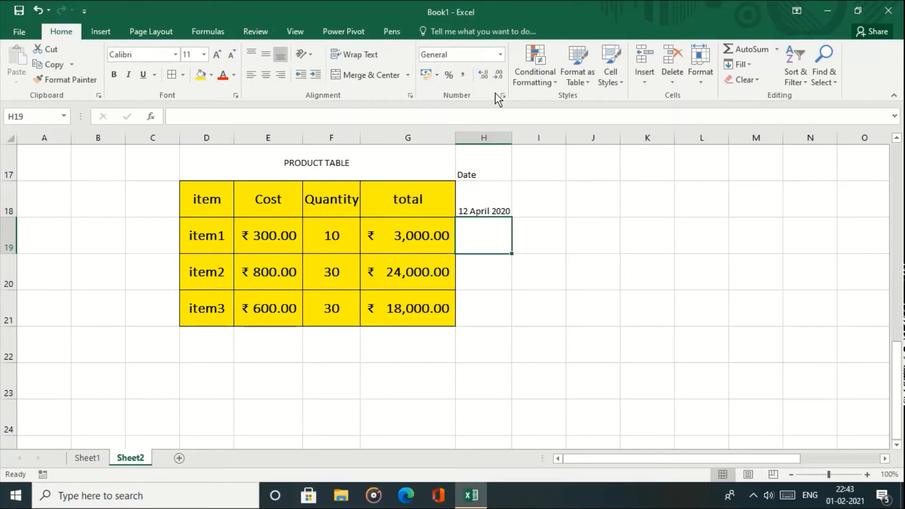
left_click(474, 202)
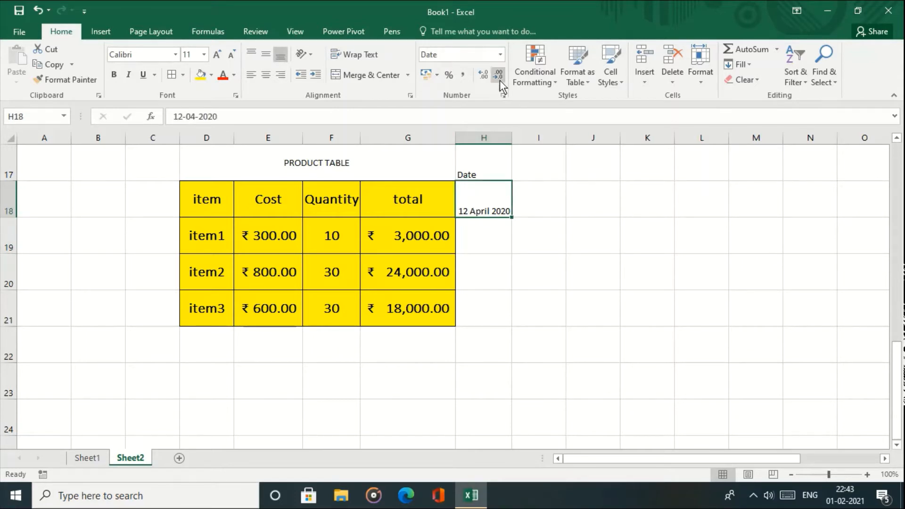
left_click(501, 54)
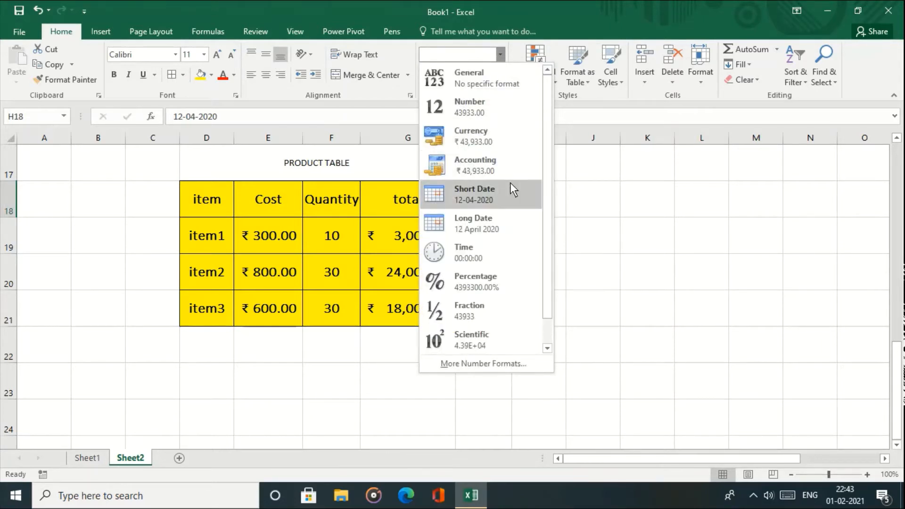
left_click(508, 199)
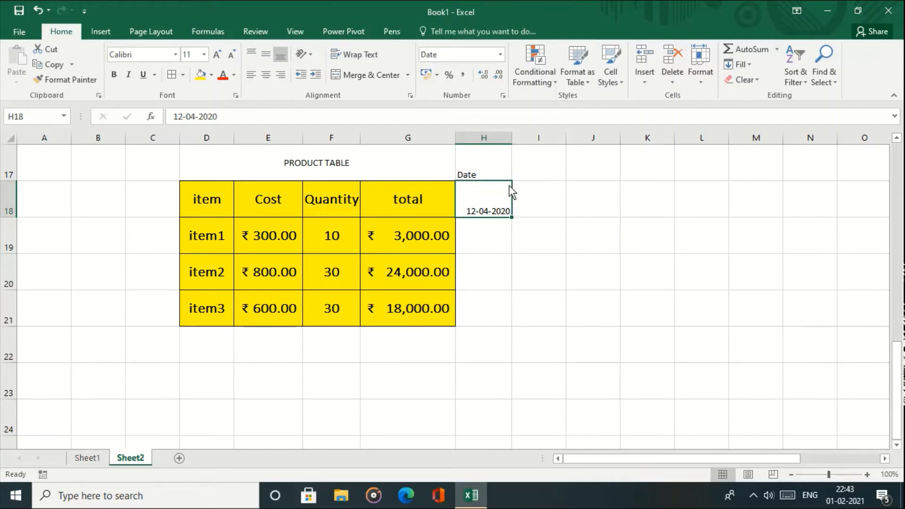
Step: Replace the date in H18 with the heading Discount and clear the Date label from H17
left_click(488, 163)
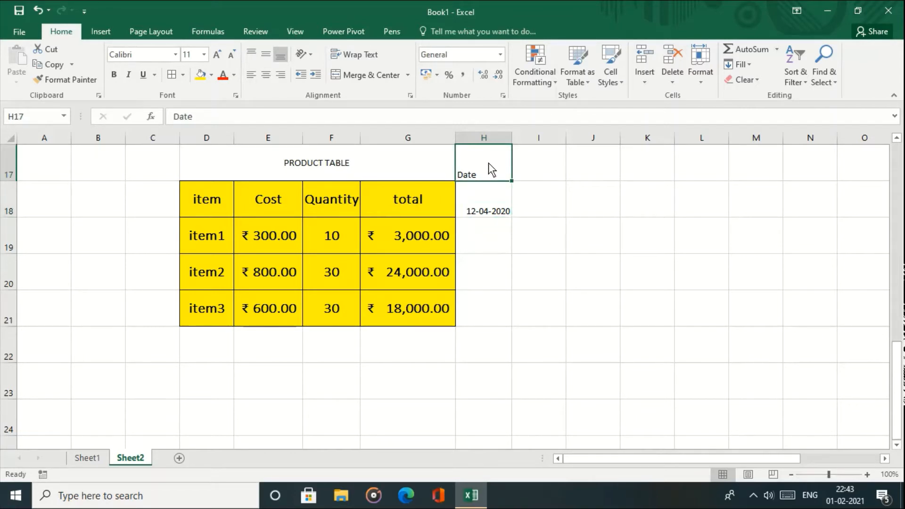
left_click(490, 202)
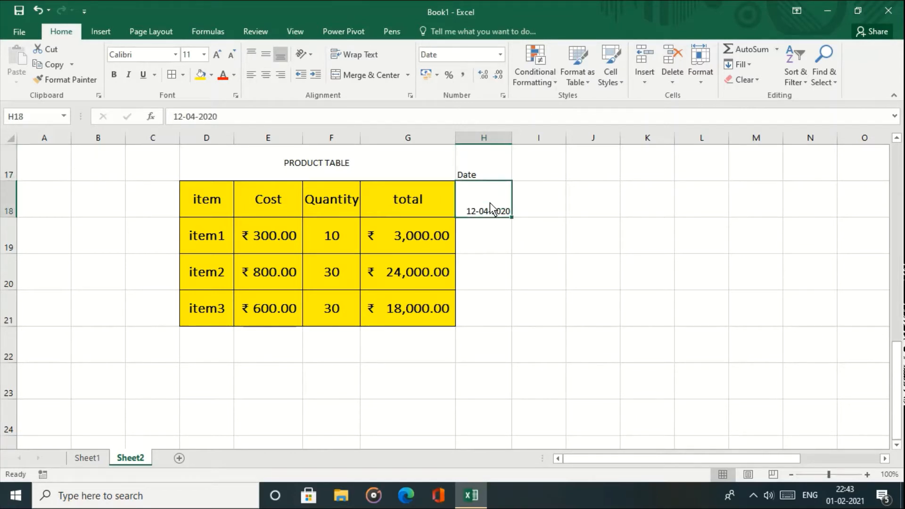
type("Discou")
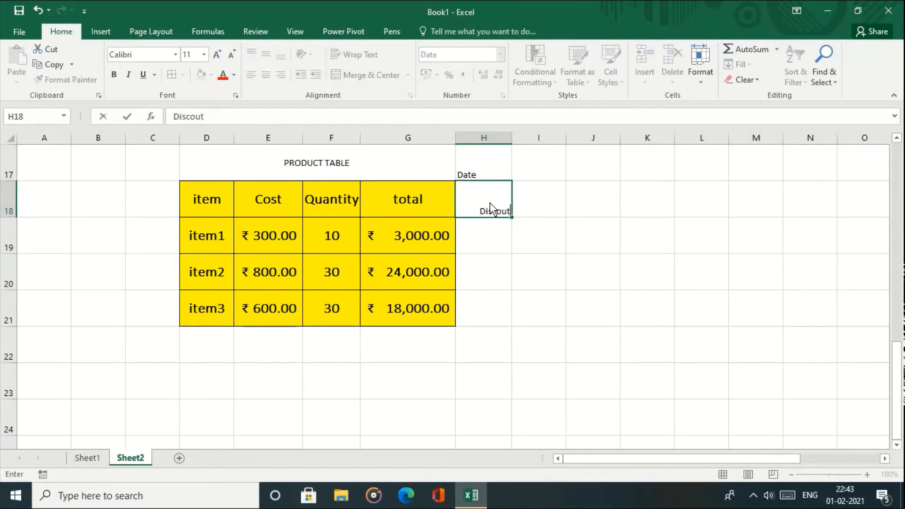
type("nt")
key("Return")
key("Up")
key("Up")
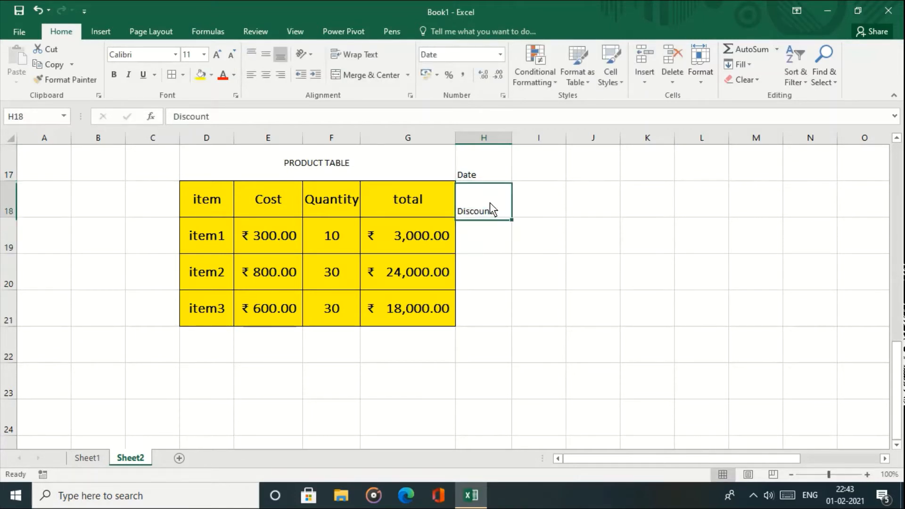
key("Delete")
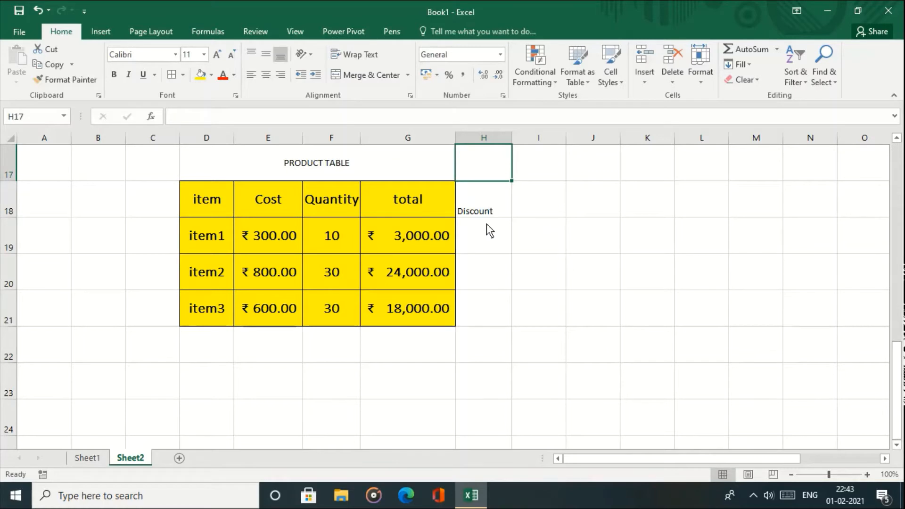
Step: Set the Discount heading cell H18 to the General number format
left_click(485, 213)
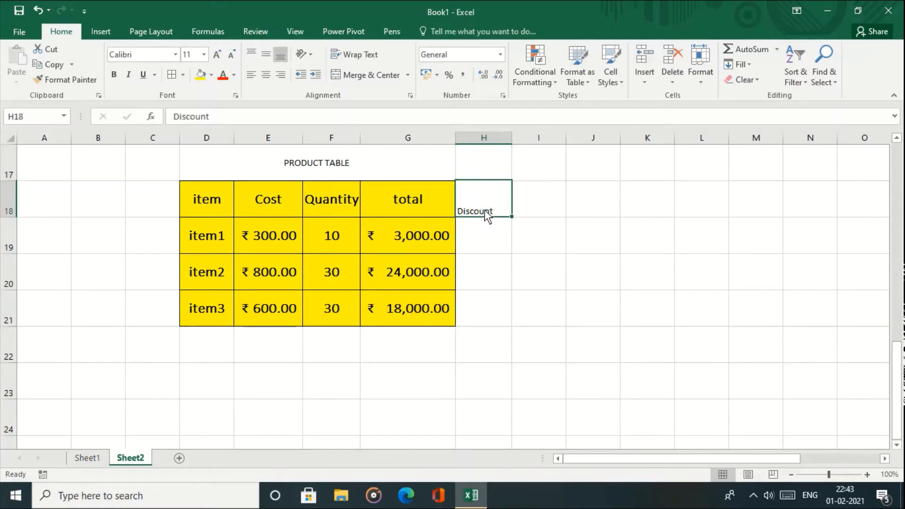
left_click(501, 55)
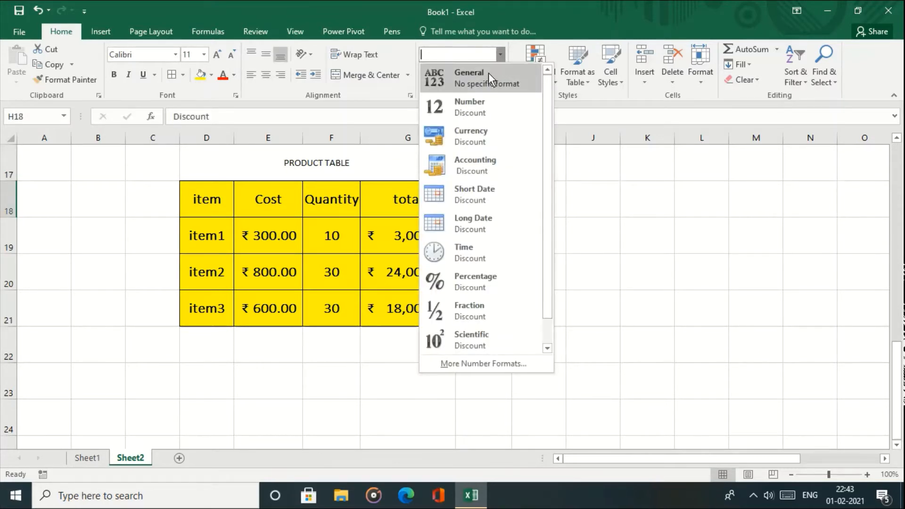
left_click(488, 73)
Step: Copy the formatting of the total heading in G18 onto the Discount column H18:H21 with Format Painter
left_click(431, 205)
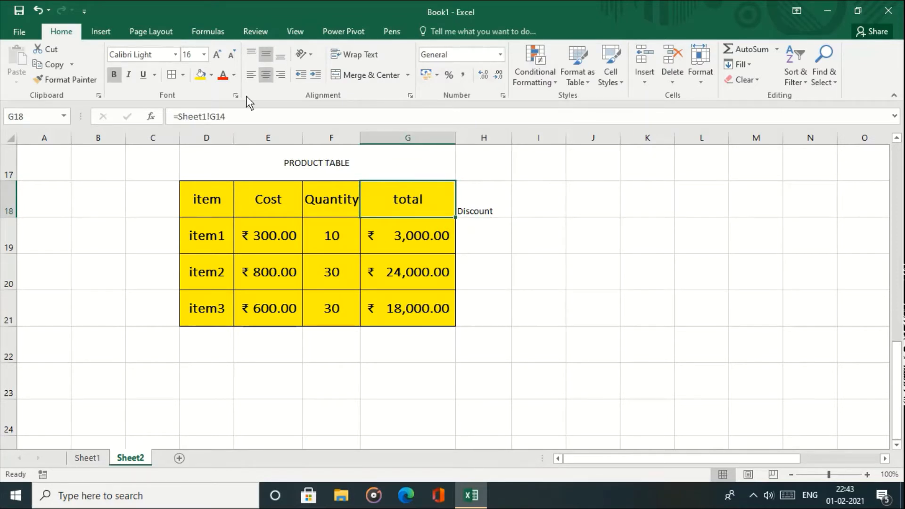
left_click(66, 81)
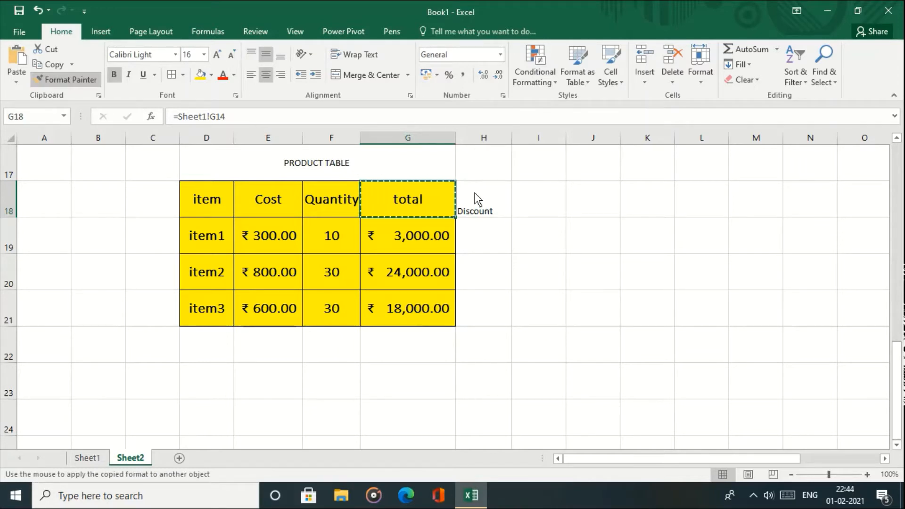
left_click_drag(475, 198, 483, 307)
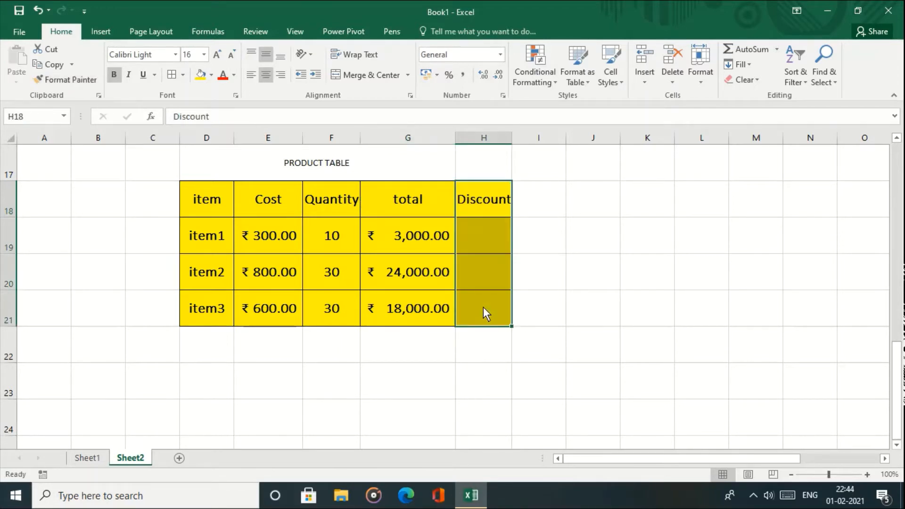
left_click(481, 238)
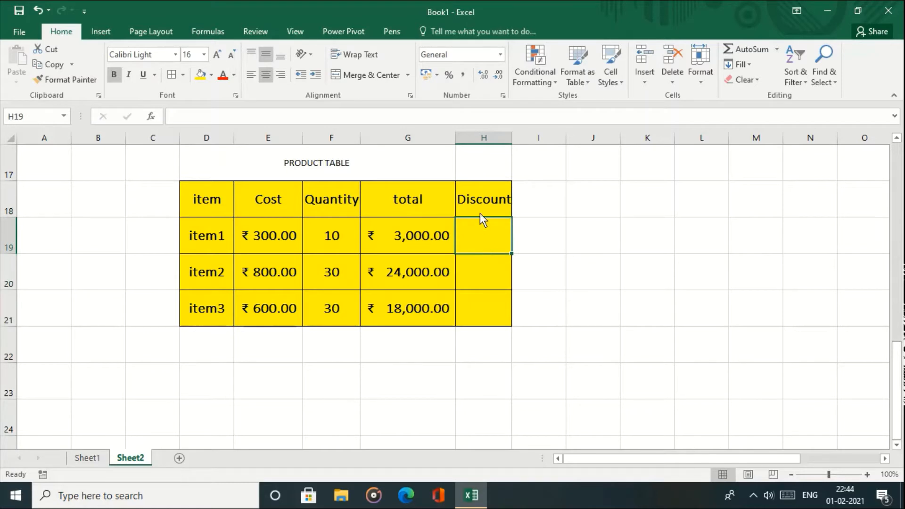
left_click(480, 214)
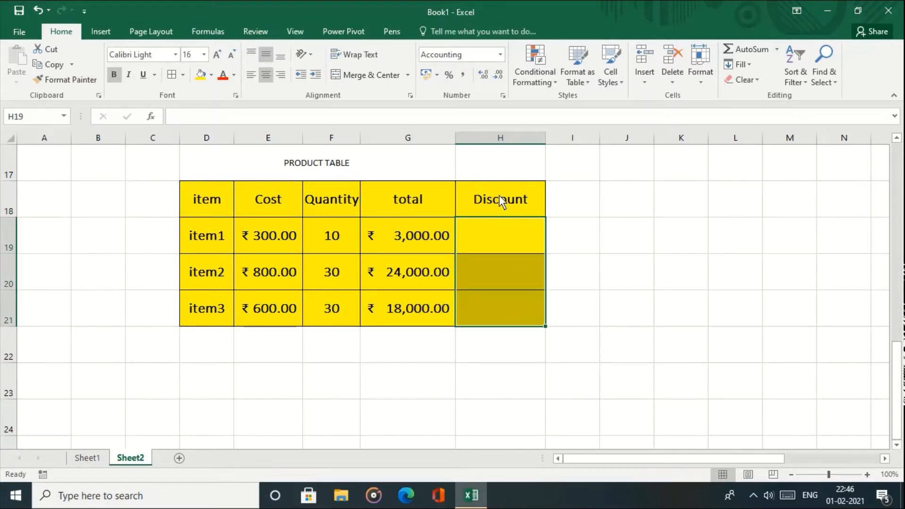
Step: Enter the heading Discount amount in I18, beside the Discount heading
left_click(561, 203)
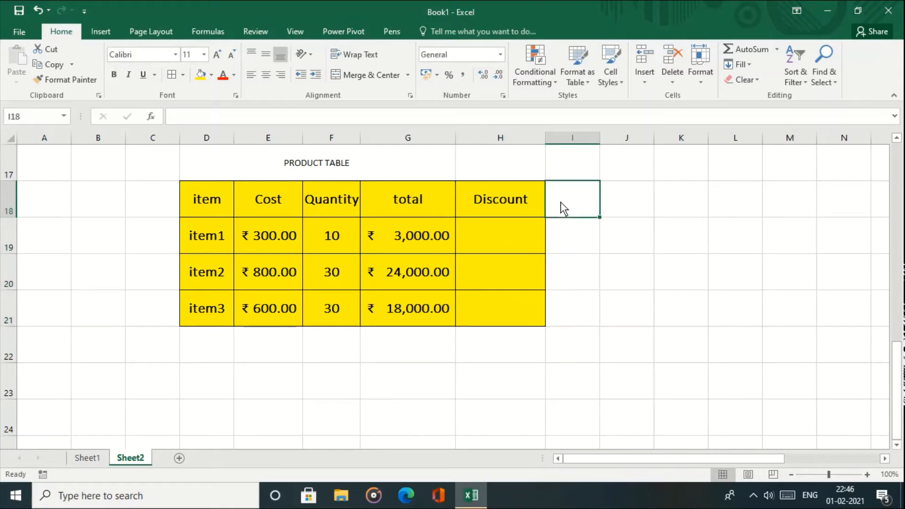
type("Discount m")
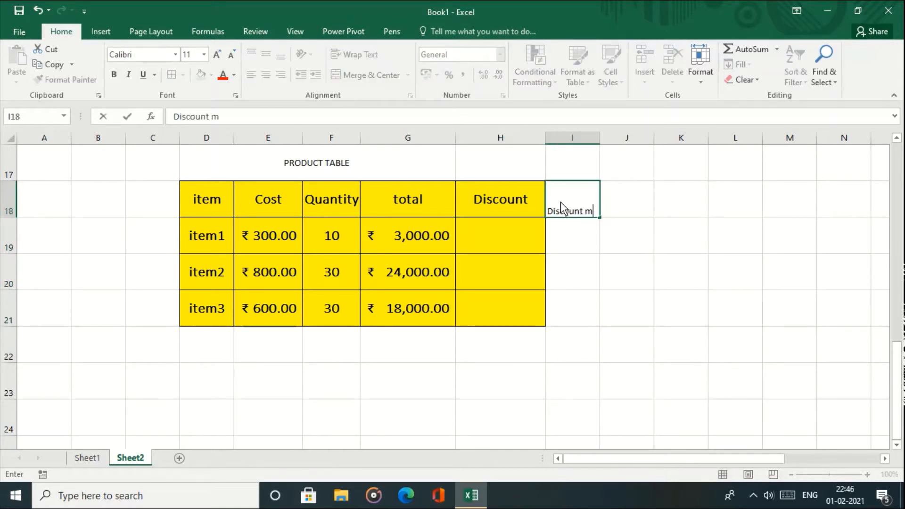
key("BackSpace")
type("amount")
key("Return")
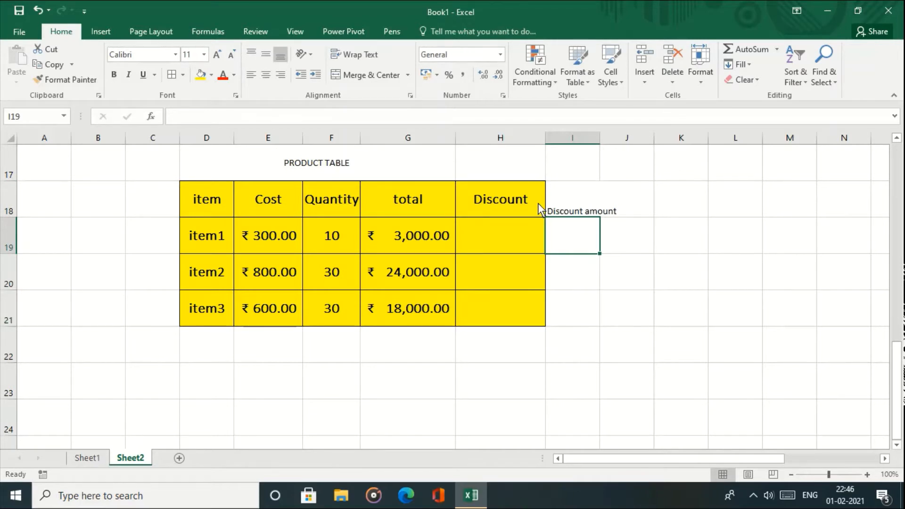
Step: Apply the Percentage number format to the empty discount cells H19:H21
left_click(504, 240)
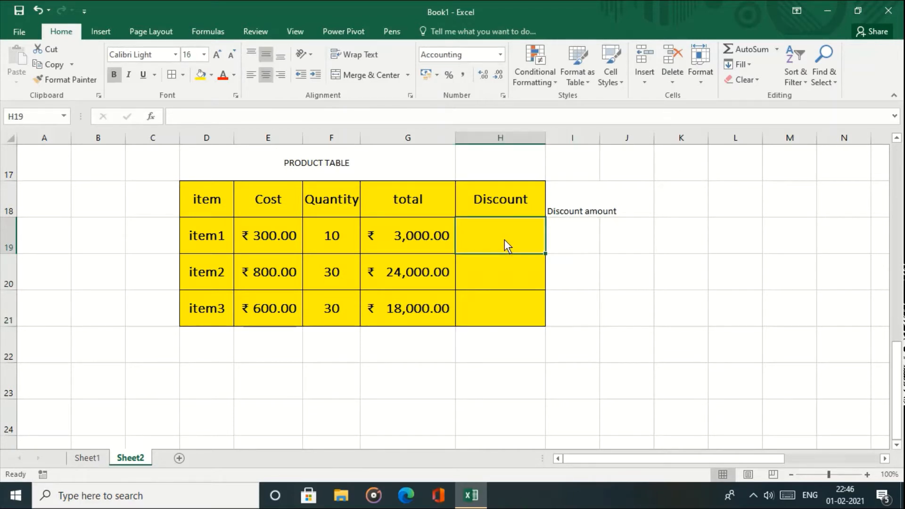
left_click(499, 284)
left_click(499, 311)
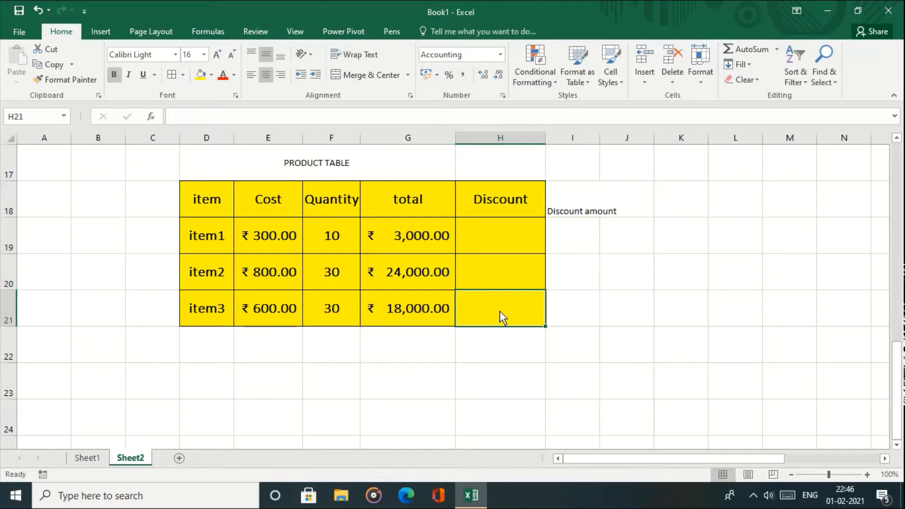
left_click_drag(495, 239, 498, 301)
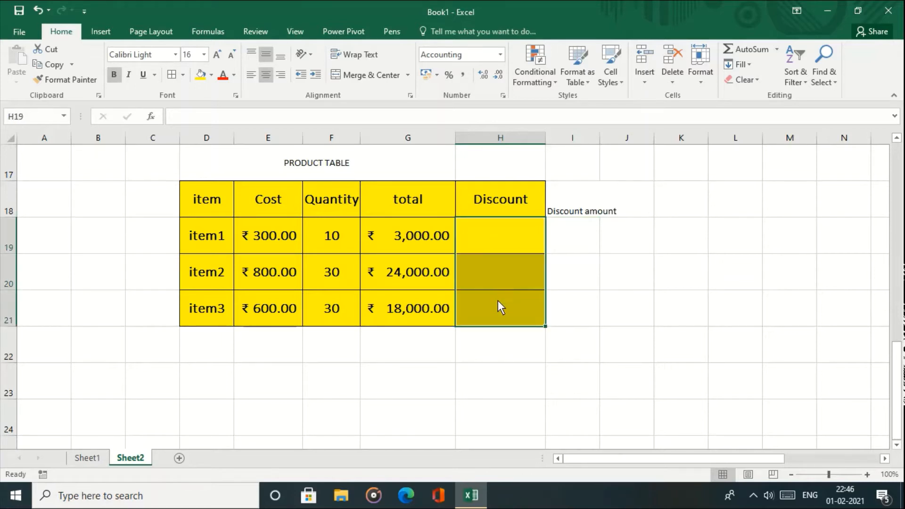
left_click(501, 55)
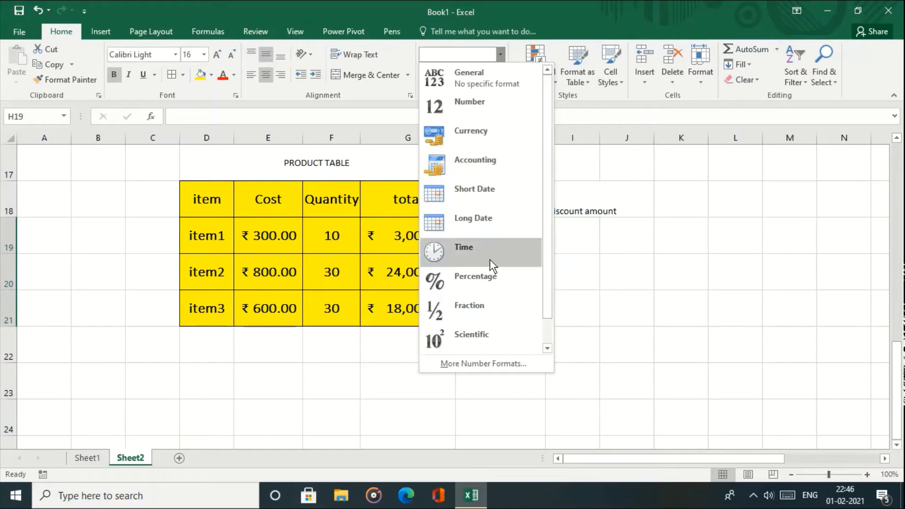
left_click(490, 278)
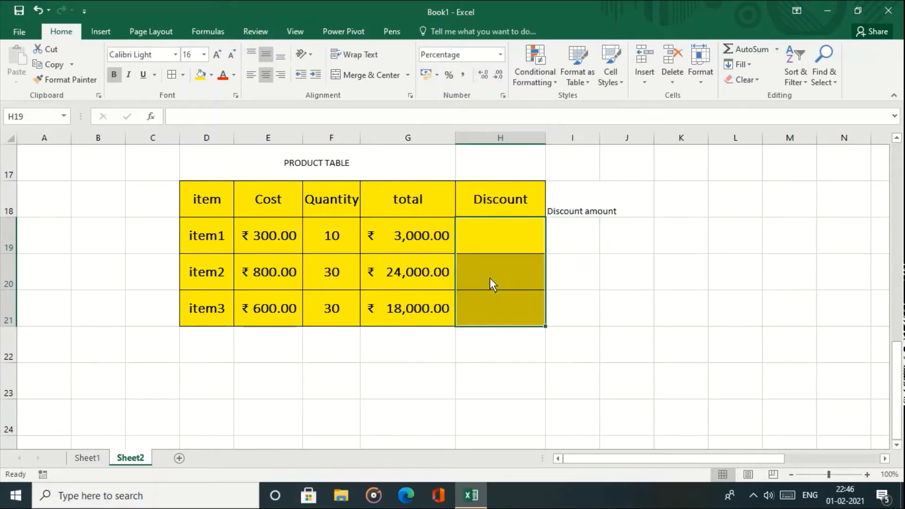
Step: Enter discounts of 5%, 6% and 7% for item1, item2 and item3 in H19:H21
left_click(486, 240)
type("5")
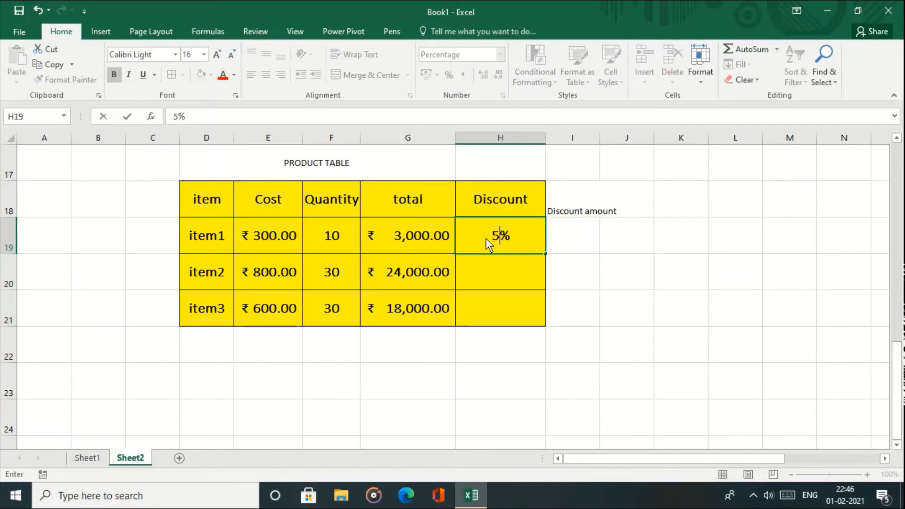
key("Return")
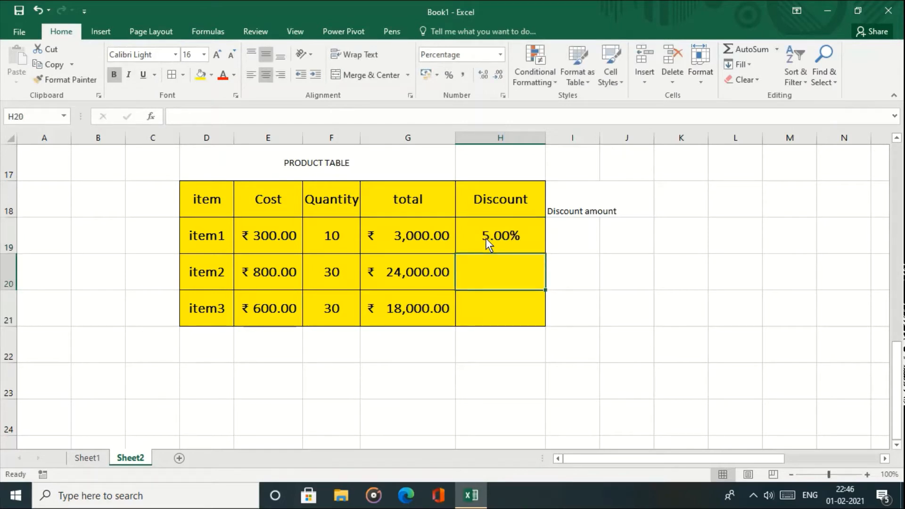
left_click(485, 239)
key("Return")
type("6")
key("Return")
type("7")
key("Return")
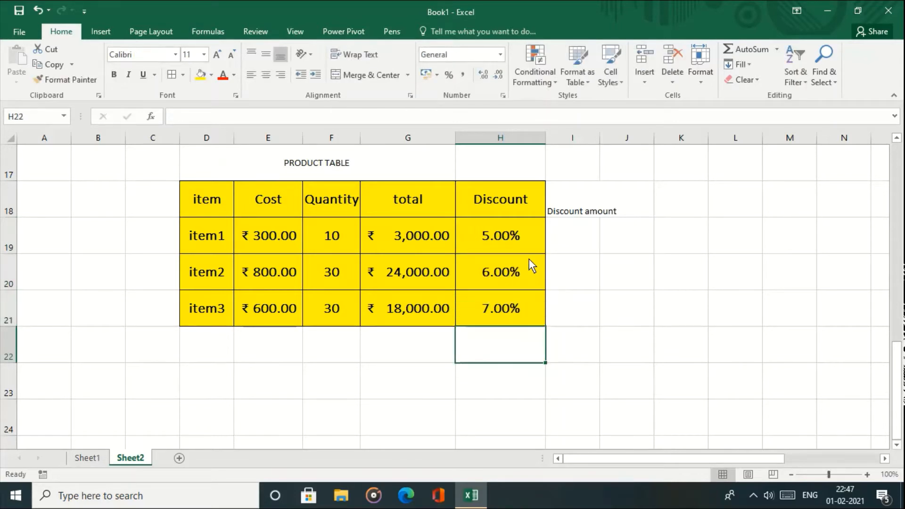
Step: Calculate item1's discount amount in I19 by multiplying its total G19 by its discount H19
key("Up")
key("Right")
key("Right")
key("Up")
key("Up")
key("Left")
key("Left")
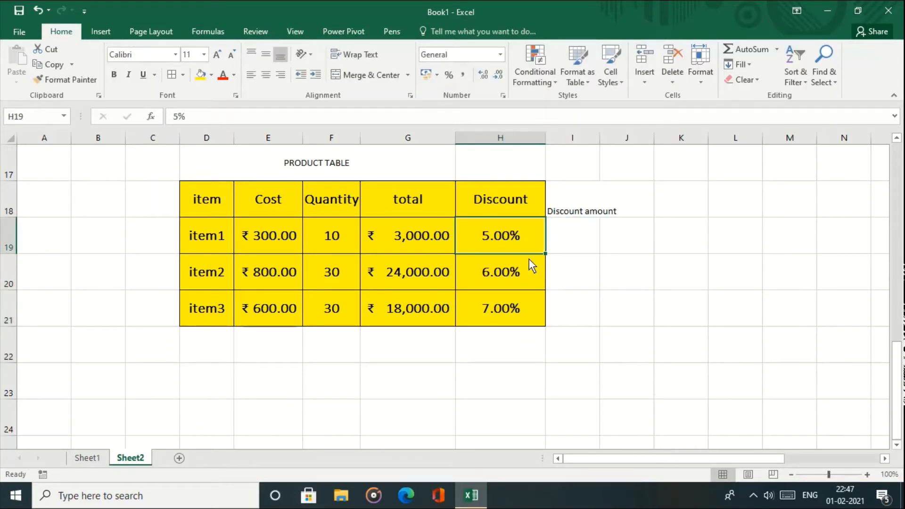
key("Right")
type("=")
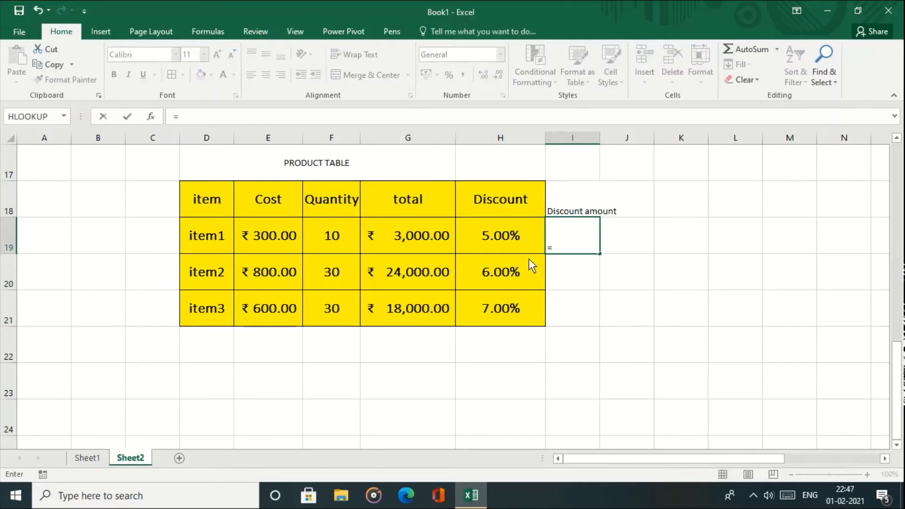
key("Left")
key("Left")
type("*")
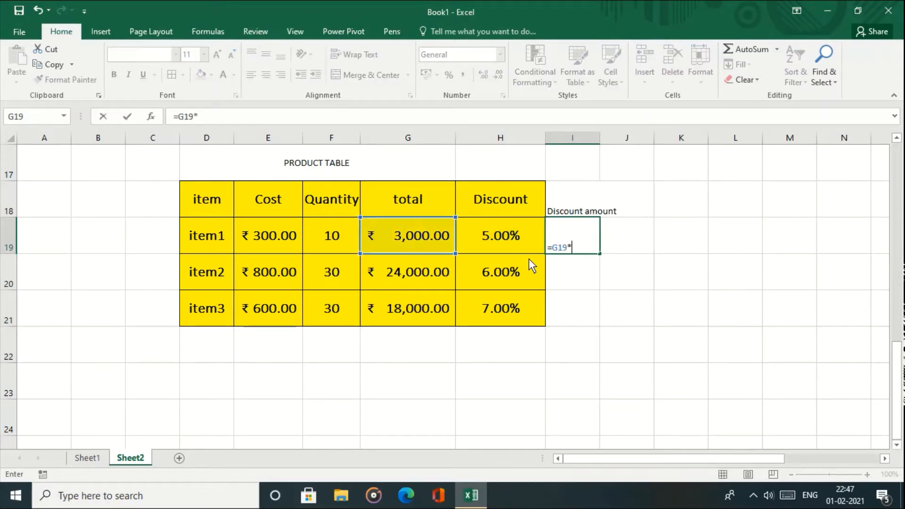
key("Left")
key("Return")
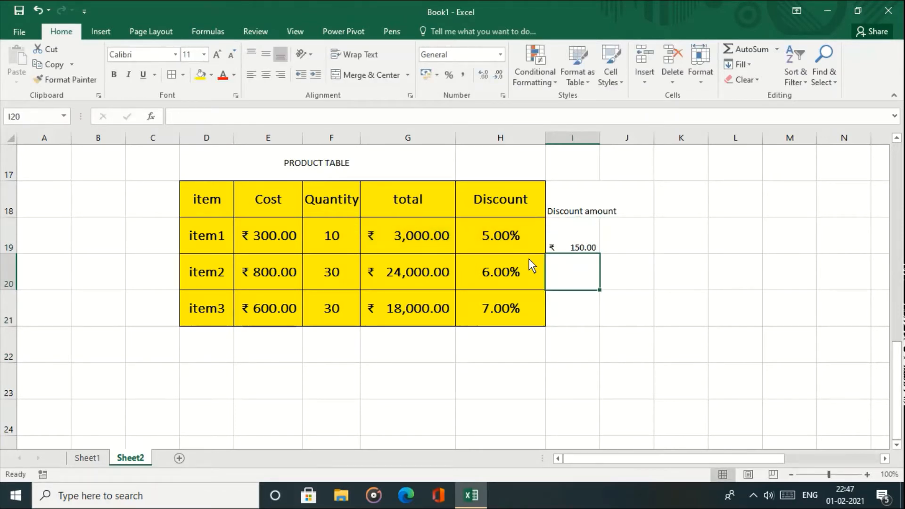
Step: Calculate item2's discount amount in I20 by multiplying its total G20 by its discount H20
type("=")
key("Left")
key("Left")
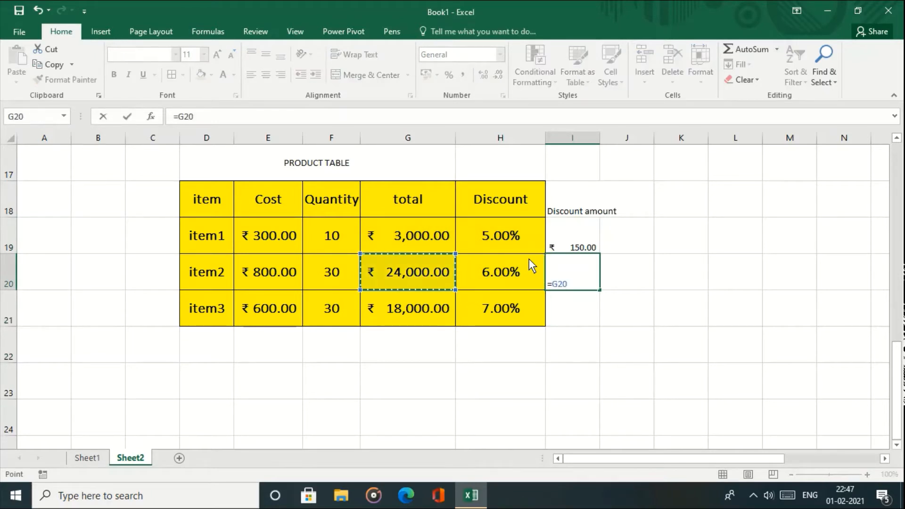
type("*")
key("Left")
key("Return")
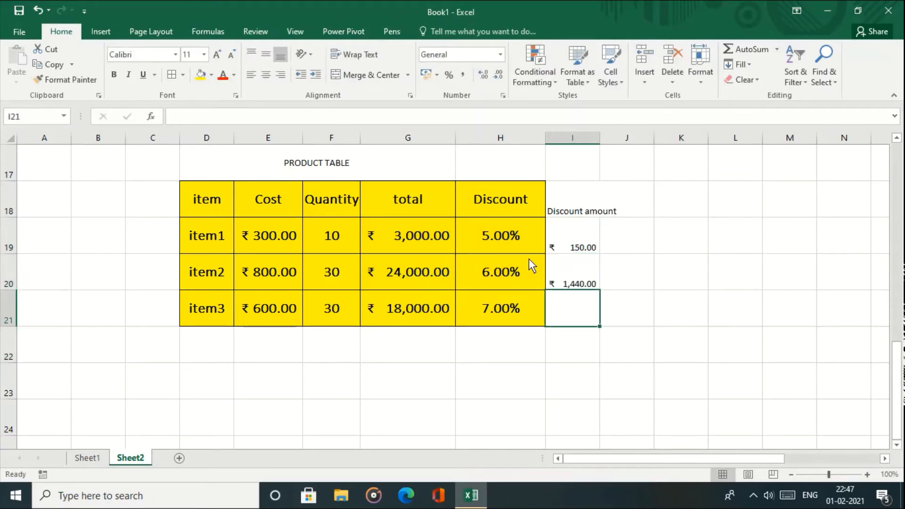
Step: Calculate item3's discount amount in I21 by multiplying its total G21 by its discount H21
type("=")
key("Left")
key("Left")
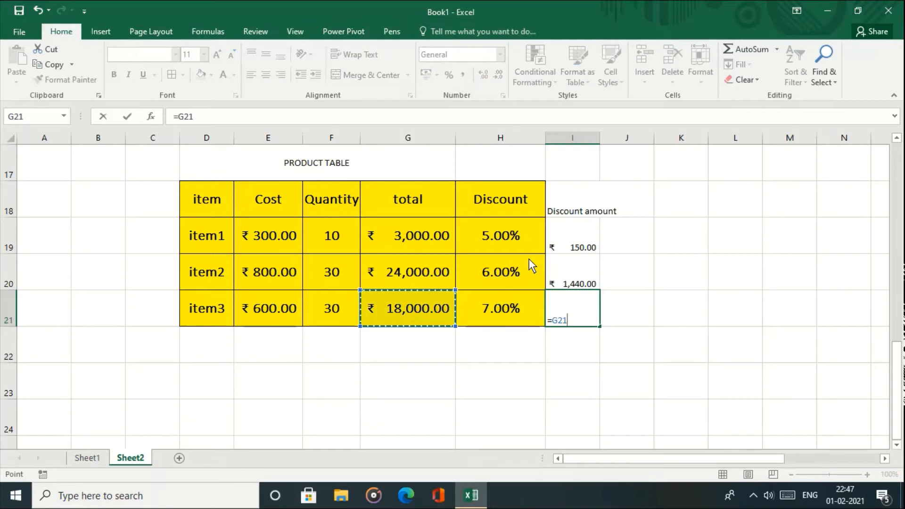
type("*")
key("Right")
key("Left")
key("Left")
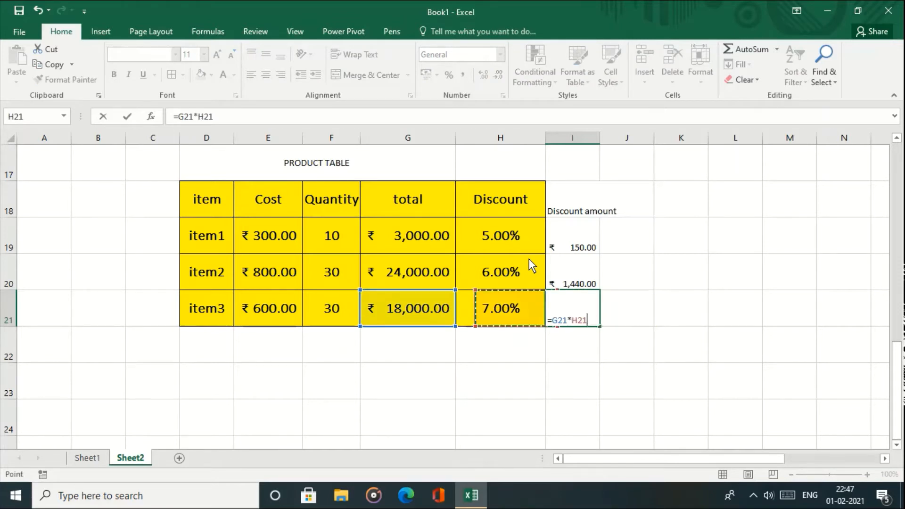
key("Return")
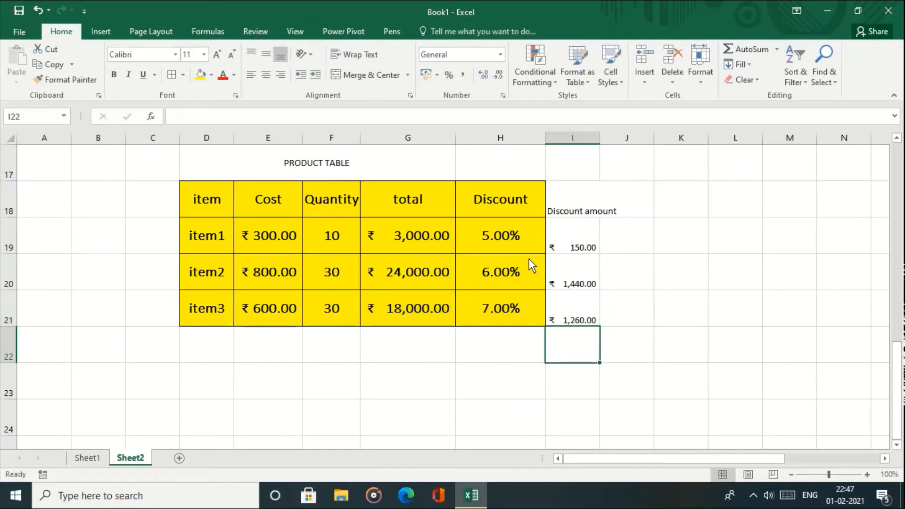
Step: Copy the formatting of the Discount header H18 onto the discount amount cells I18:I21
left_click(479, 200)
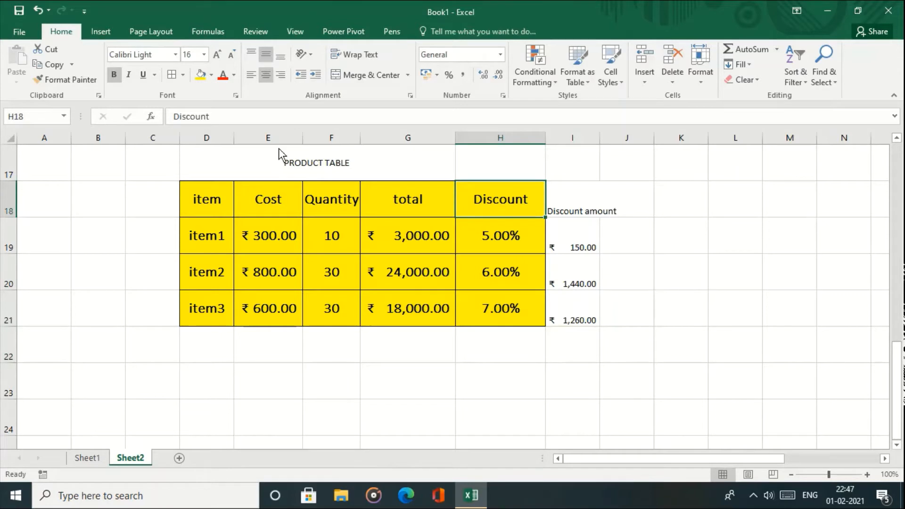
left_click(80, 81)
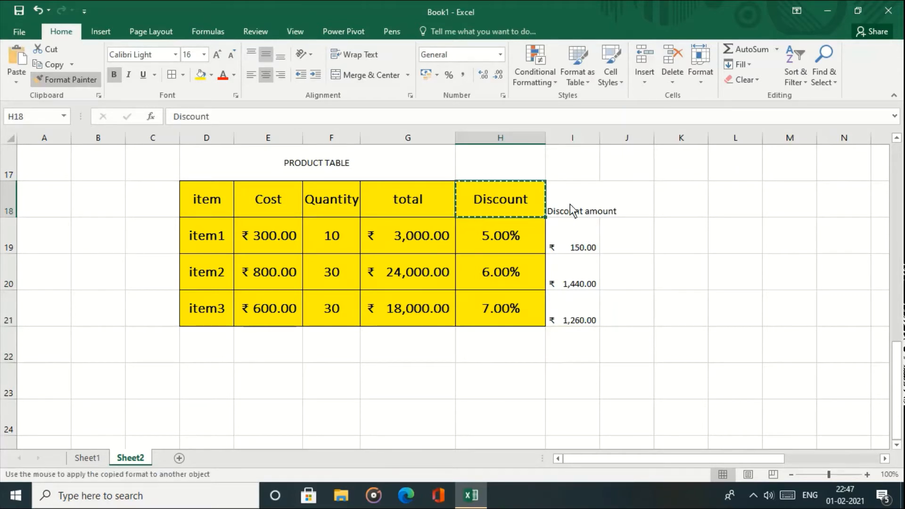
left_click_drag(568, 199, 587, 307)
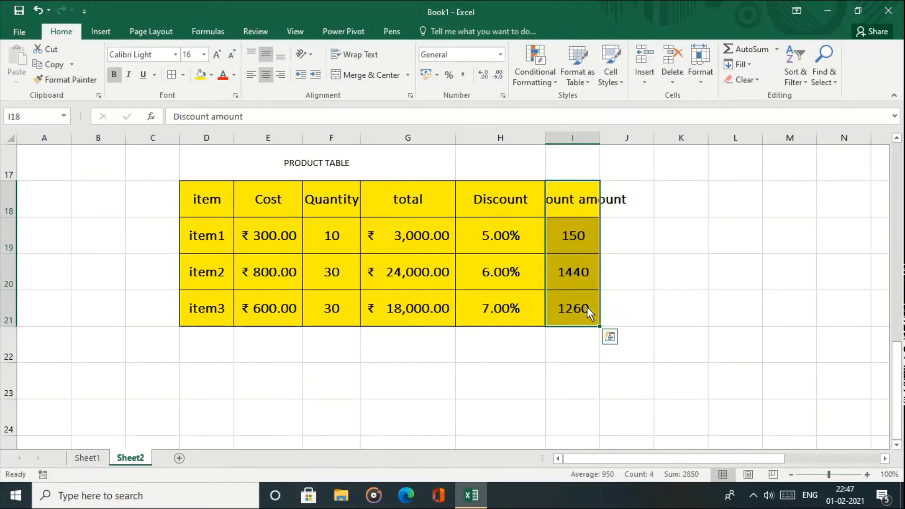
Step: AutoFit the width of column I to the Discount amount header in I18
left_click(622, 197)
left_click(578, 197)
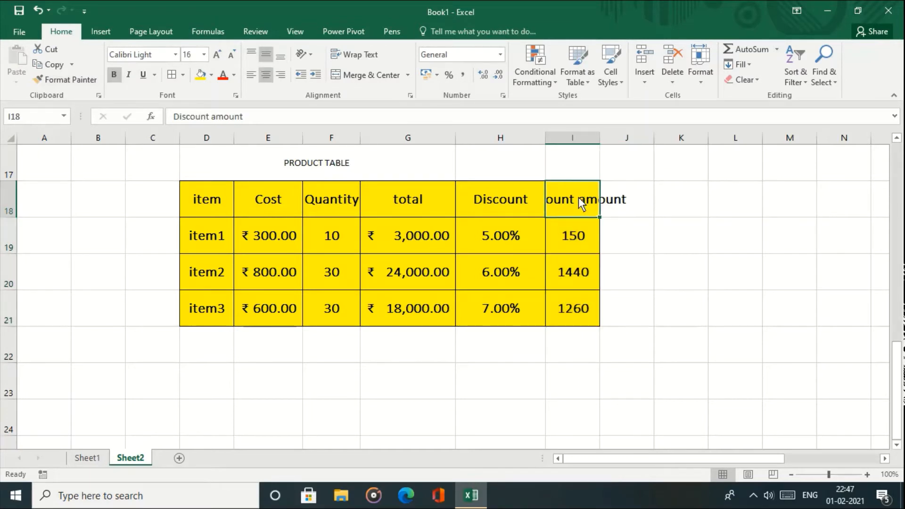
left_click(705, 81)
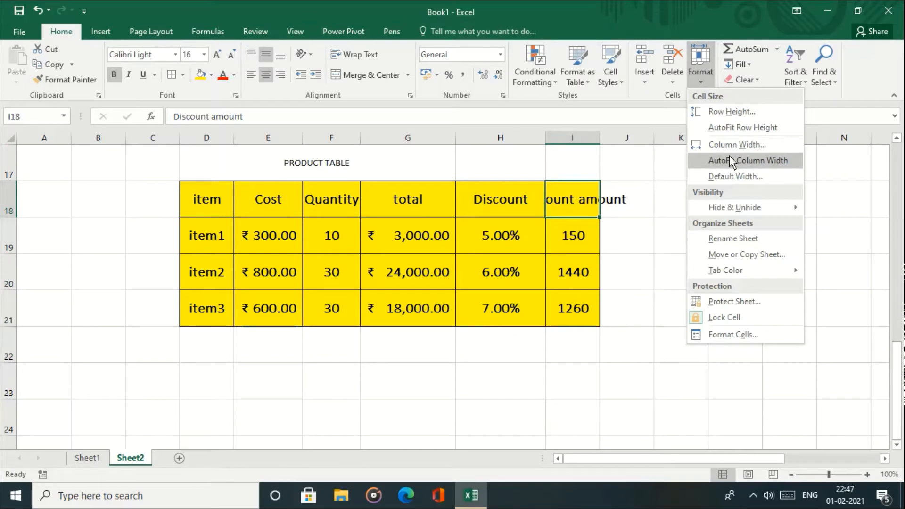
left_click(729, 161)
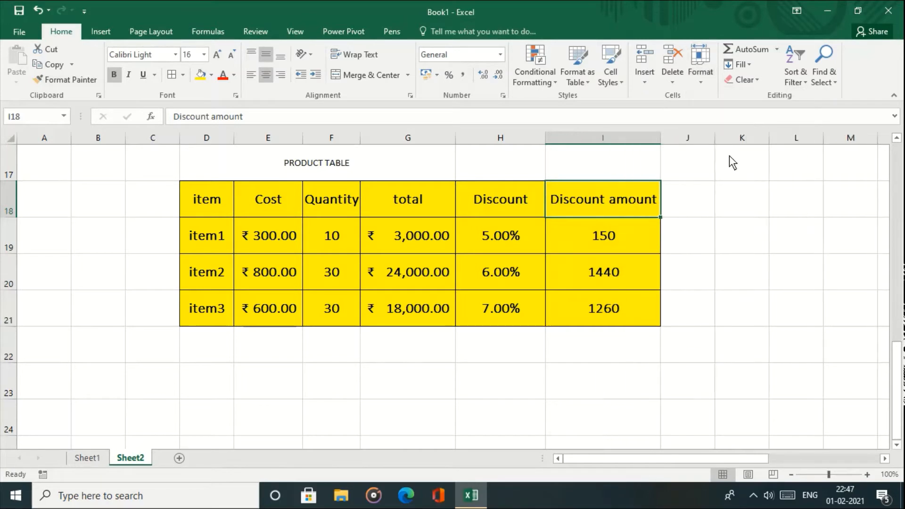
left_click(564, 346)
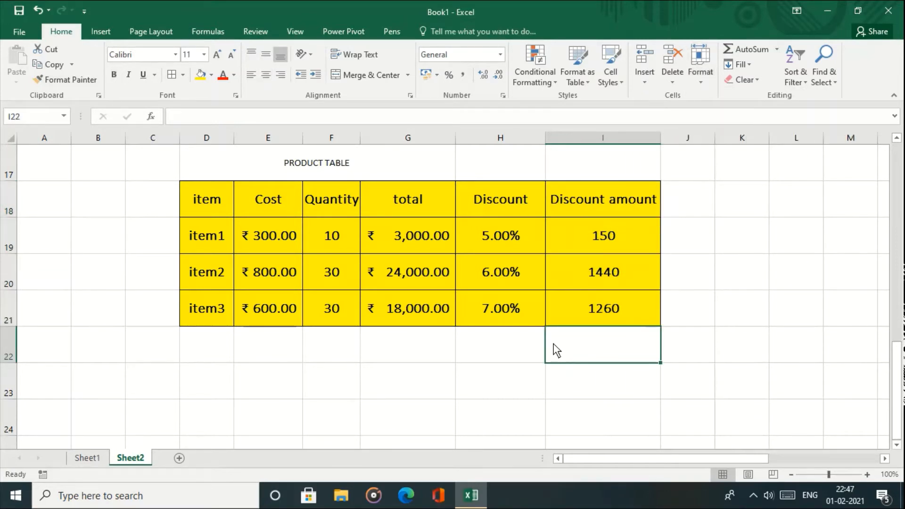
Step: Extend the merged and centered PRODUCT TABLE title across D17:I17
left_click_drag(219, 155, 615, 161)
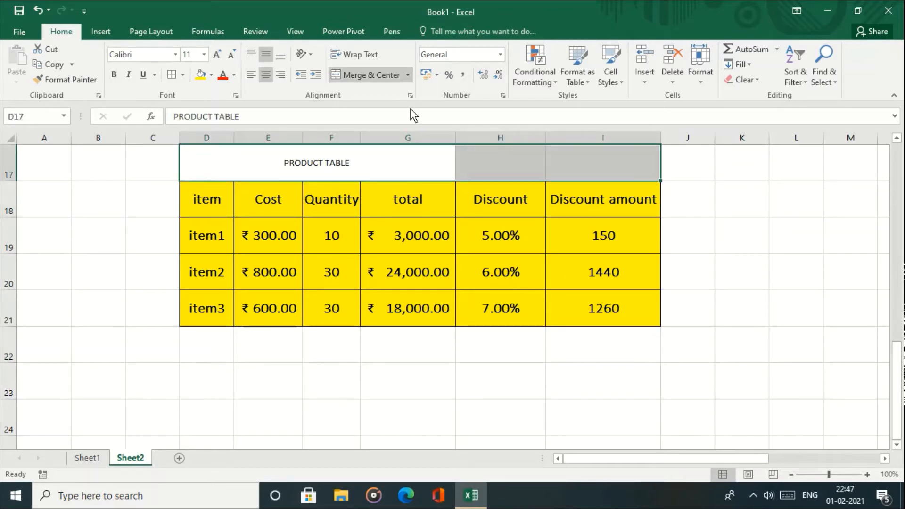
left_click(371, 76)
left_click(371, 76)
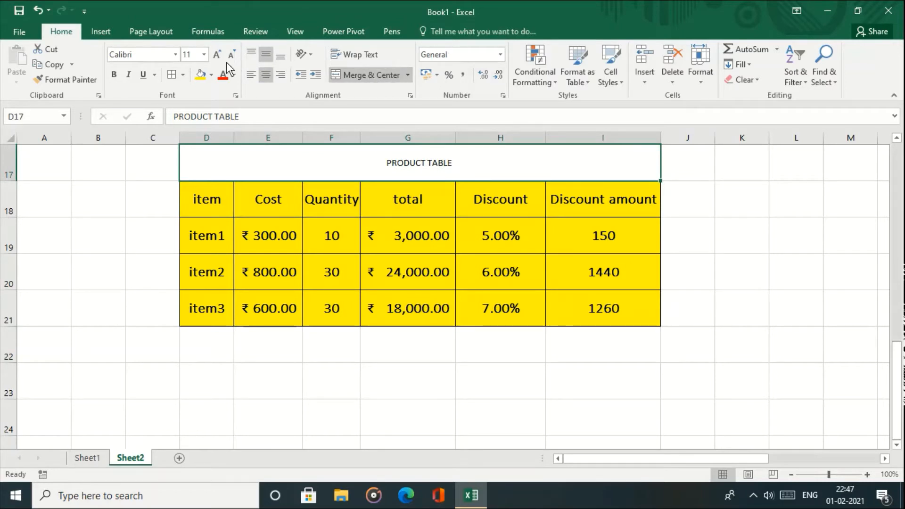
Step: Enlarge the PRODUCT TABLE title to font size 18 and make it bold
left_click(217, 55)
left_click(217, 55)
left_click(217, 54)
left_click(217, 55)
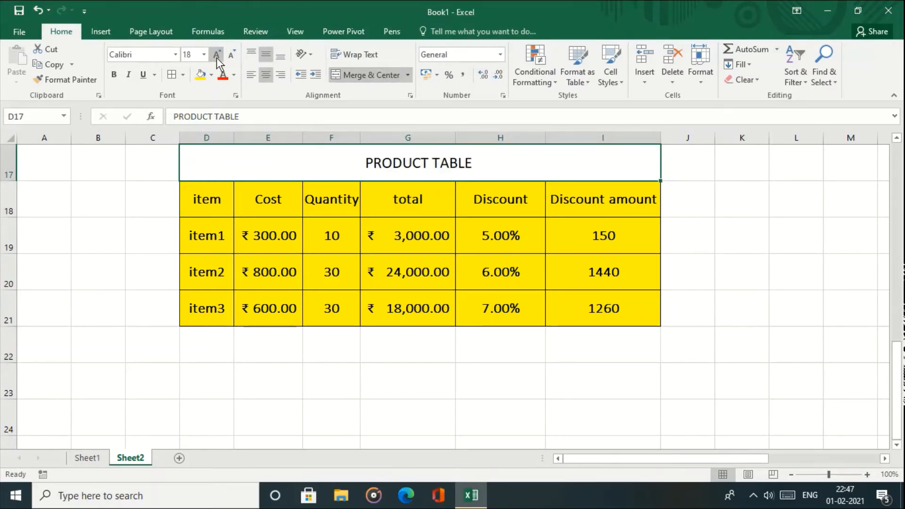
left_click(121, 73)
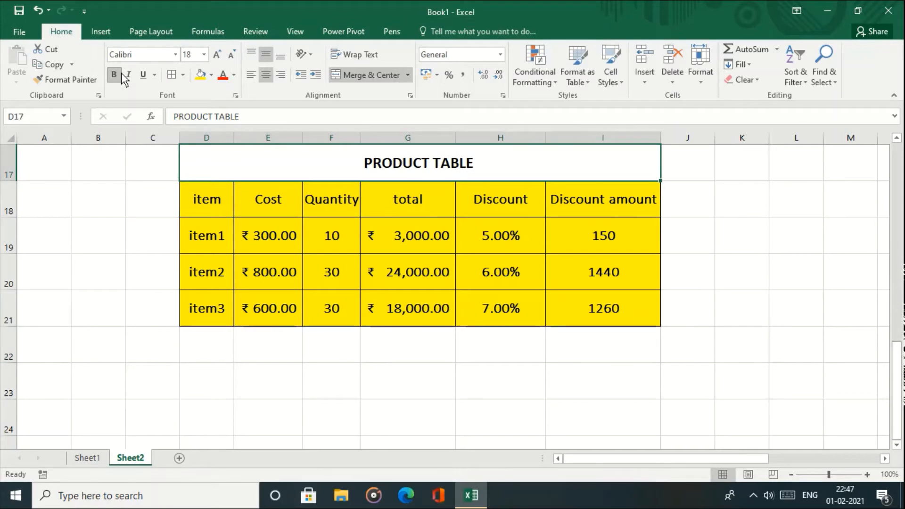
Step: Fill the PRODUCT TABLE title cell with the standard orange color
left_click(210, 76)
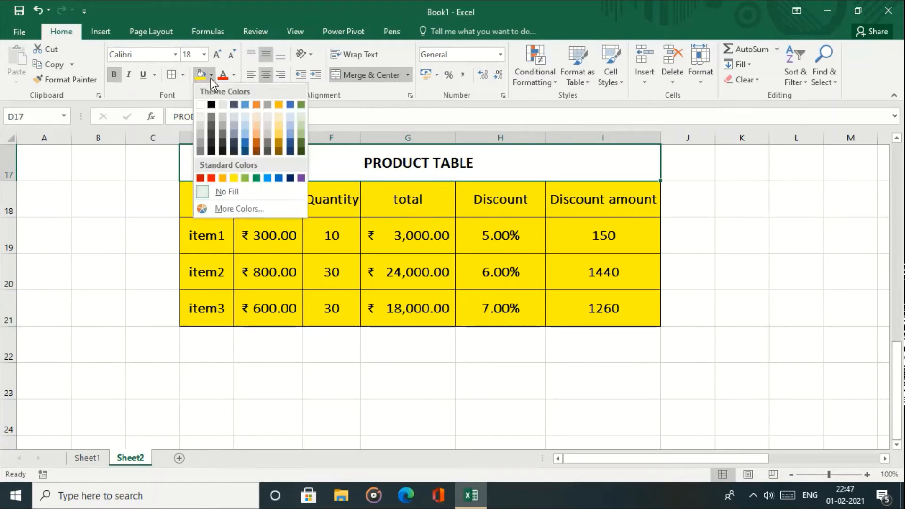
left_click(222, 178)
left_click(377, 424)
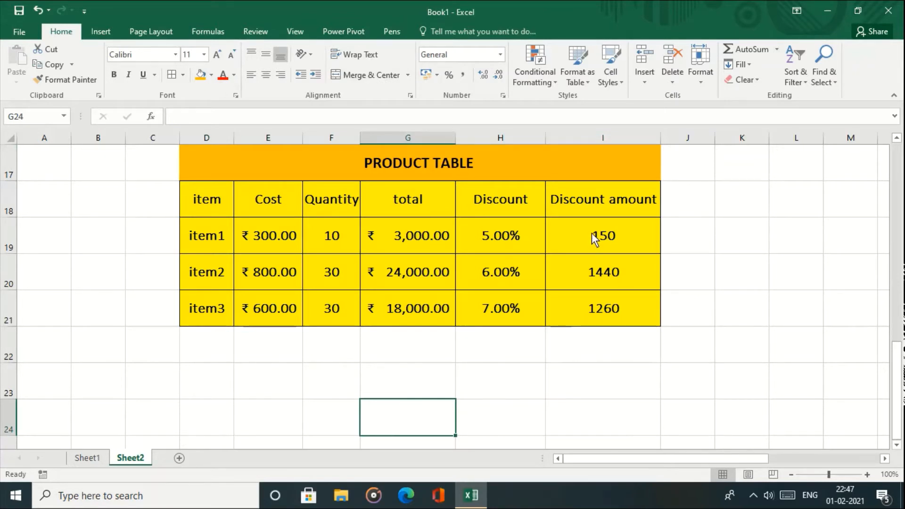
Step: Apply the rupee Accounting number format to the discount amounts in I19:I21
left_click_drag(593, 233, 598, 302)
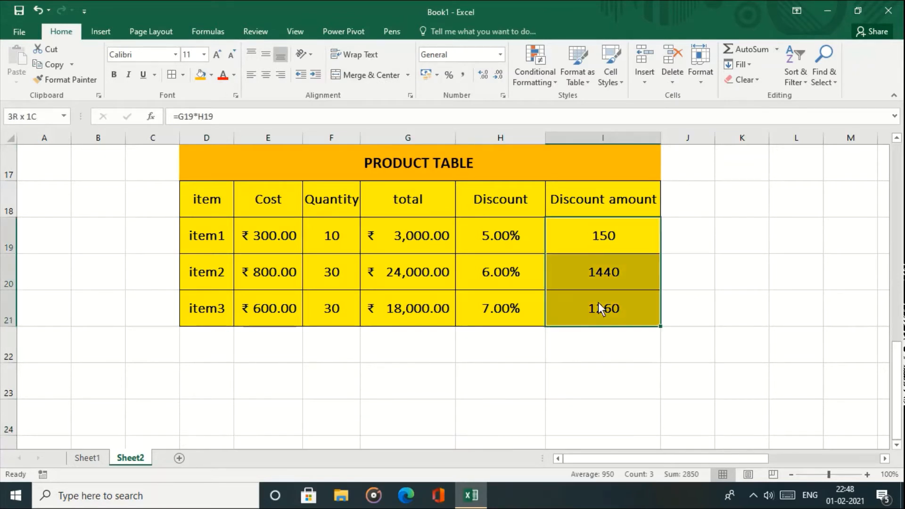
left_click(436, 75)
left_click(469, 91)
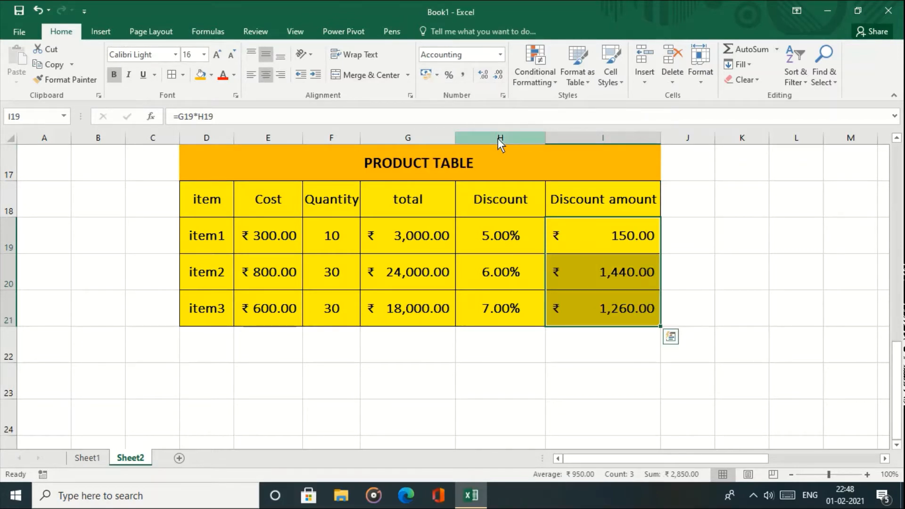
Step: Try increasing the decimal places of the discount amounts in I19:I21, and reduce them back to two
left_click(479, 77)
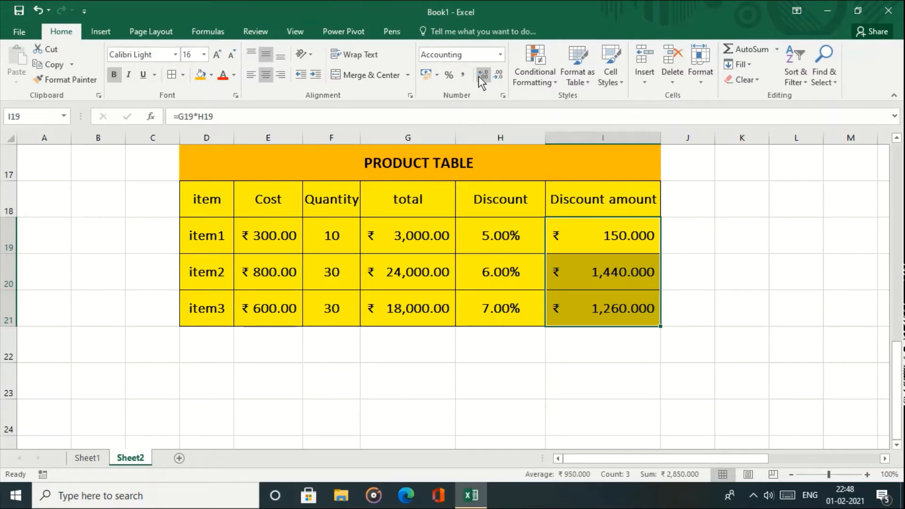
left_click(479, 76)
left_click(498, 75)
left_click(498, 76)
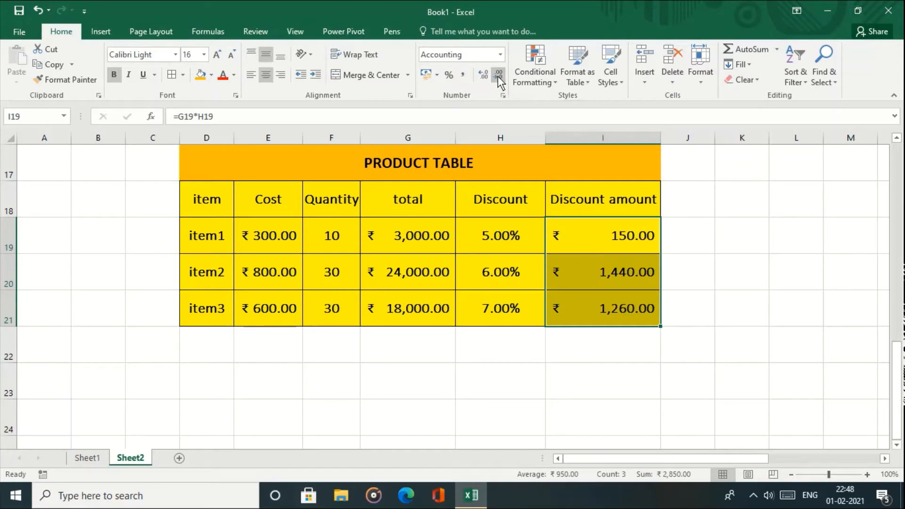
left_click(603, 381)
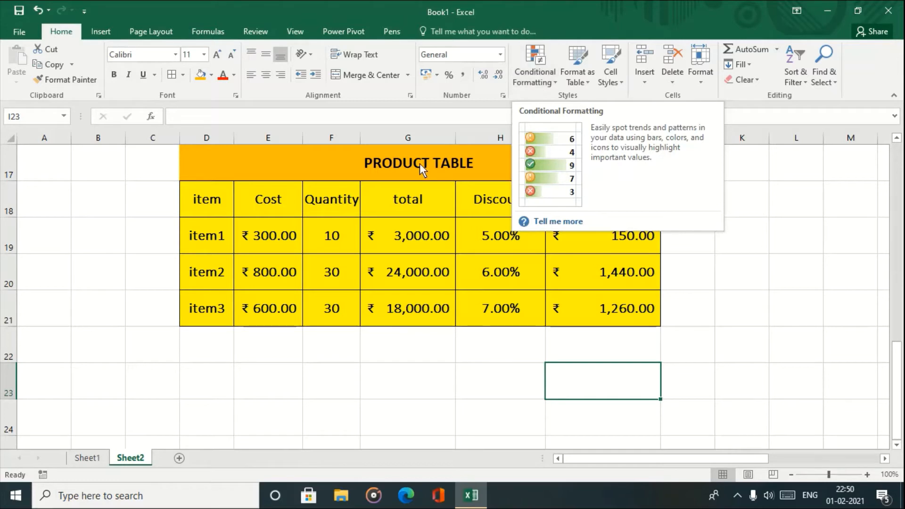
Step: Try highlighting totals in G19:G21 greater than 20000 with Light Red Fill with Dark Red Text, and undo the rule
left_click(402, 194)
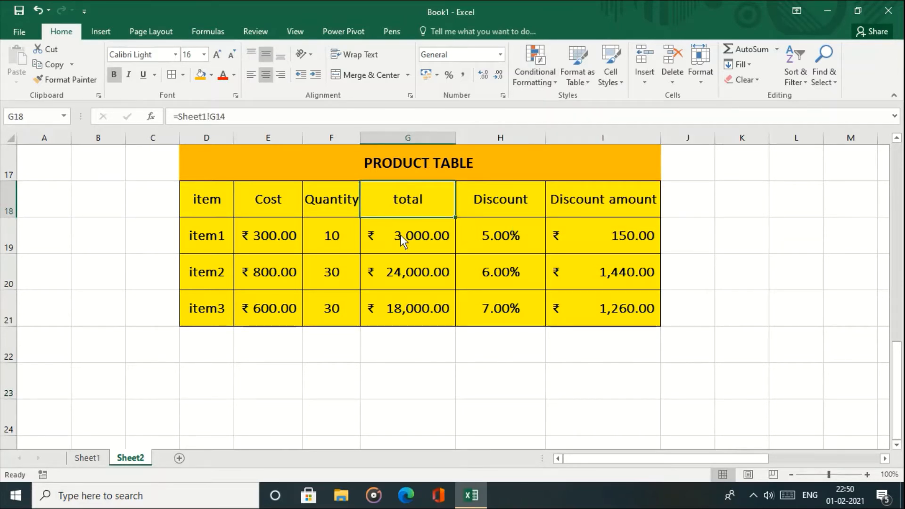
left_click_drag(400, 235, 406, 301)
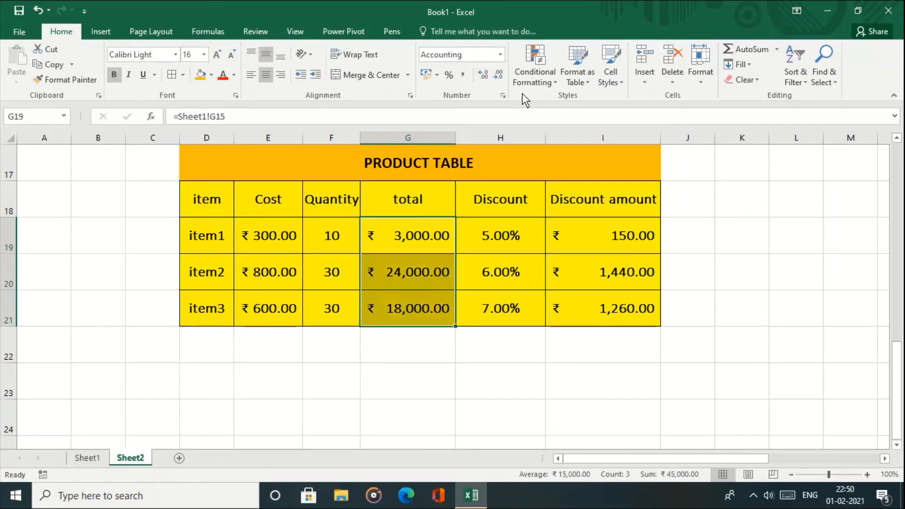
left_click(527, 81)
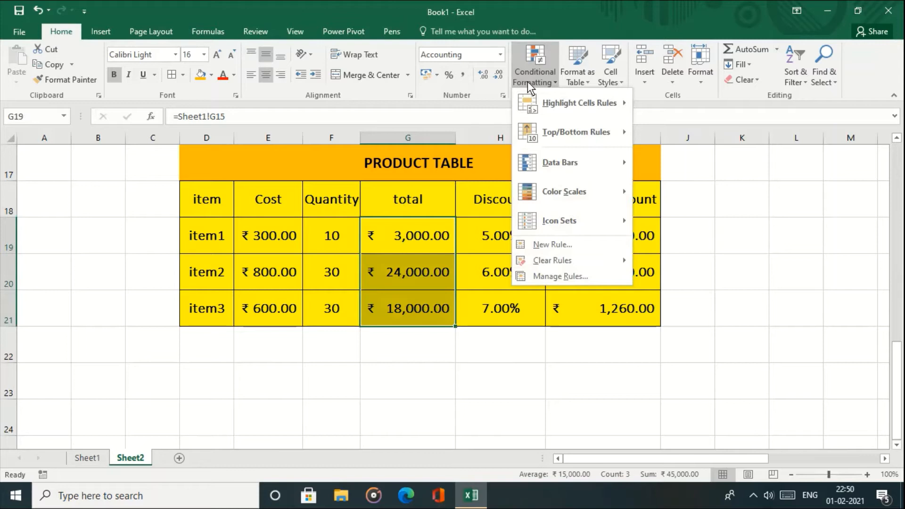
mouse_move(556, 107)
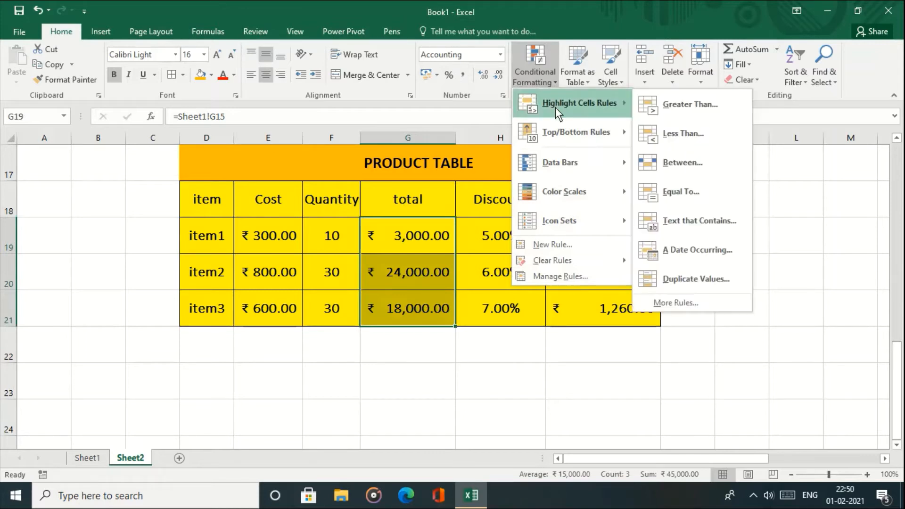
left_click(661, 110)
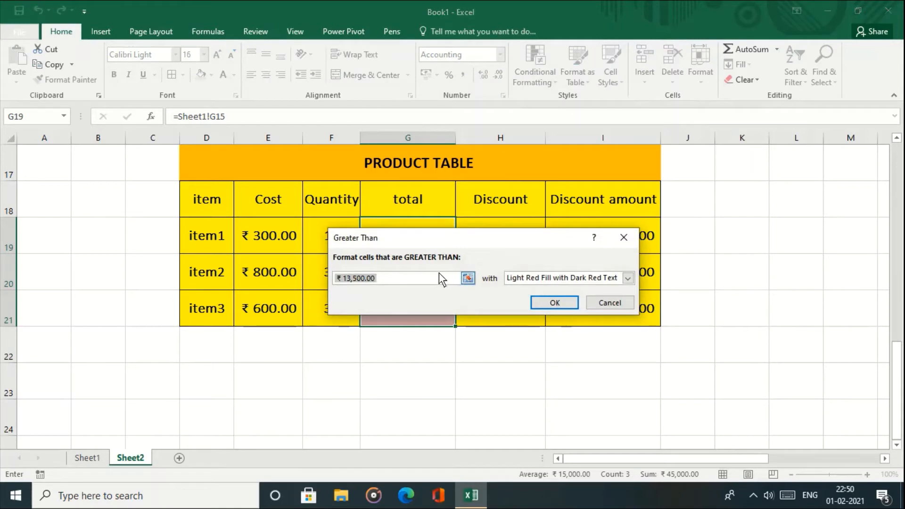
type("2")
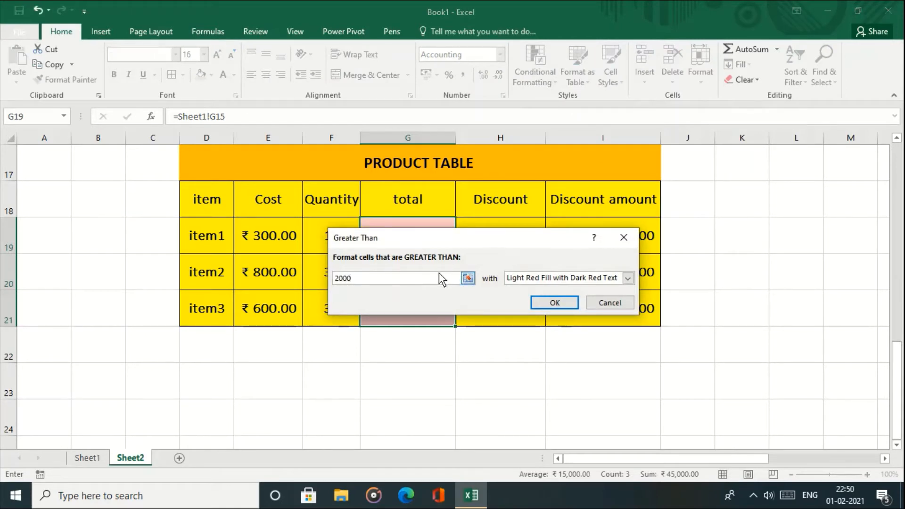
type("0")
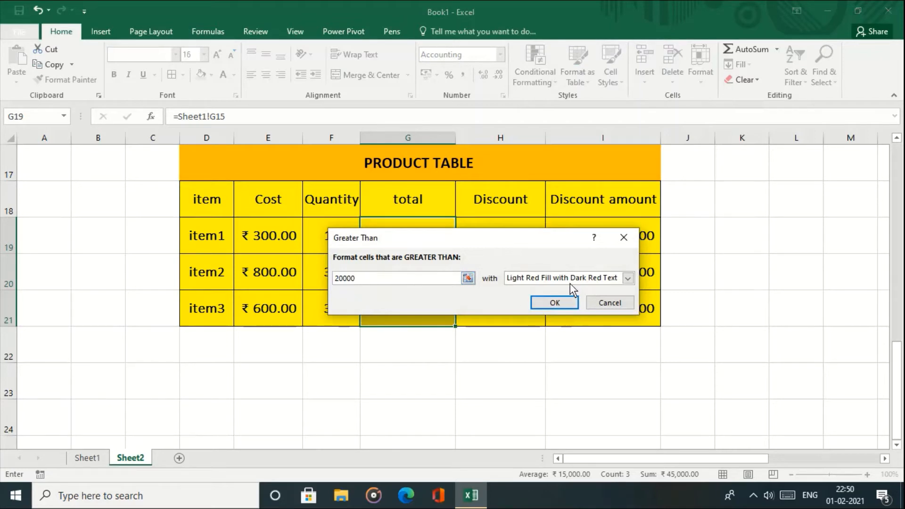
left_click(628, 279)
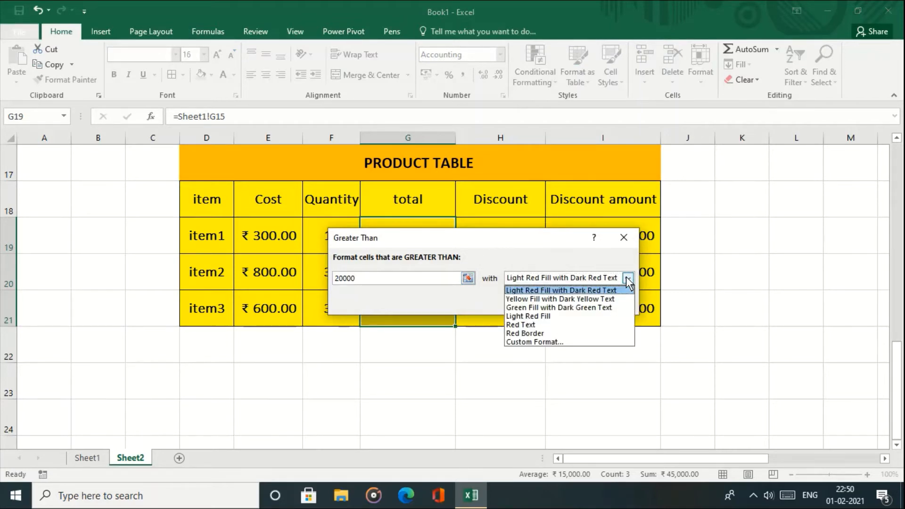
left_click(603, 291)
left_click(577, 298)
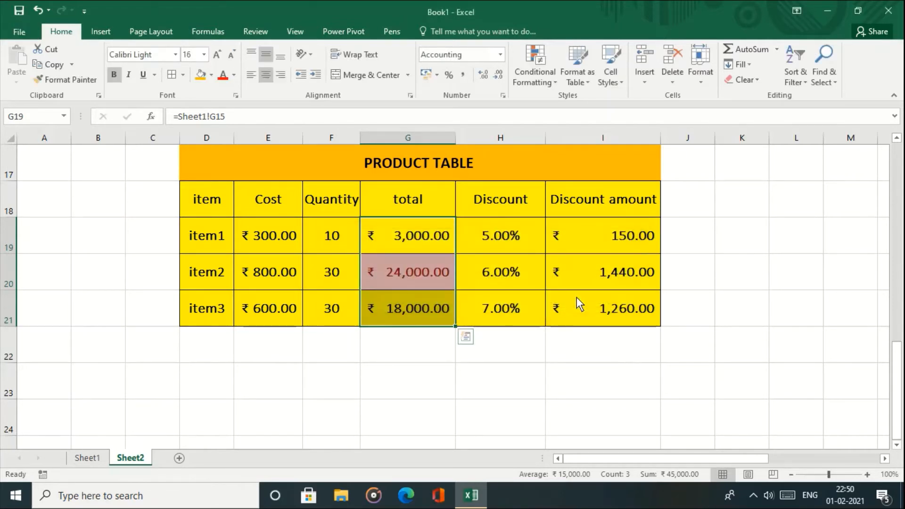
left_click(576, 298)
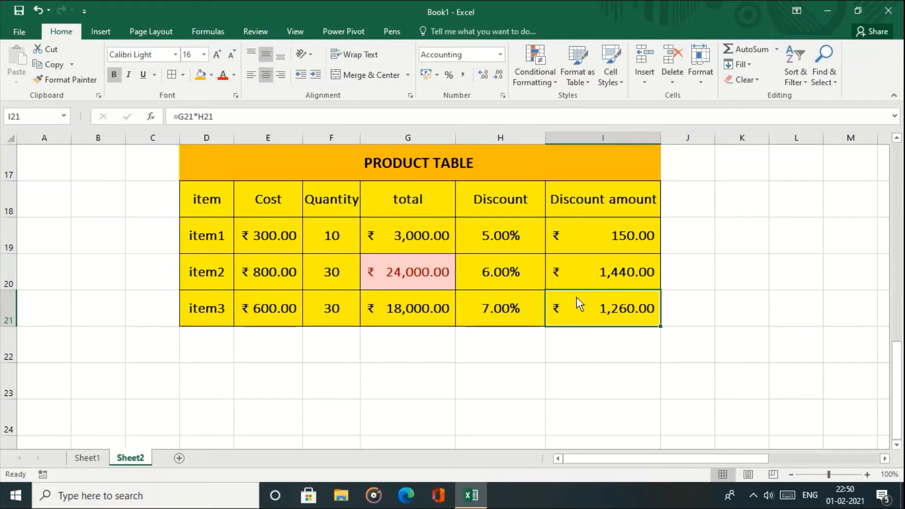
key("ctrl+z")
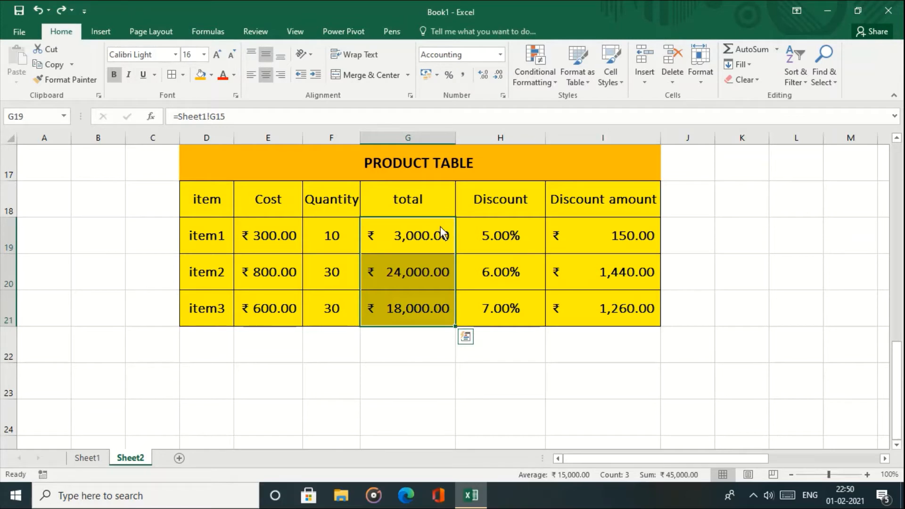
Step: Try a new conditional formatting rule on the totals in G19:G21 for cell values between 2000 and 5000
left_click(543, 77)
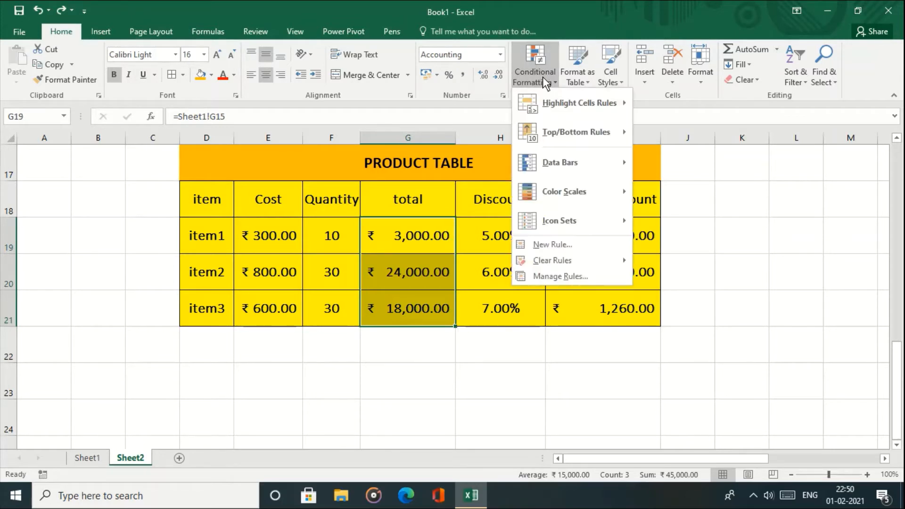
mouse_move(569, 138)
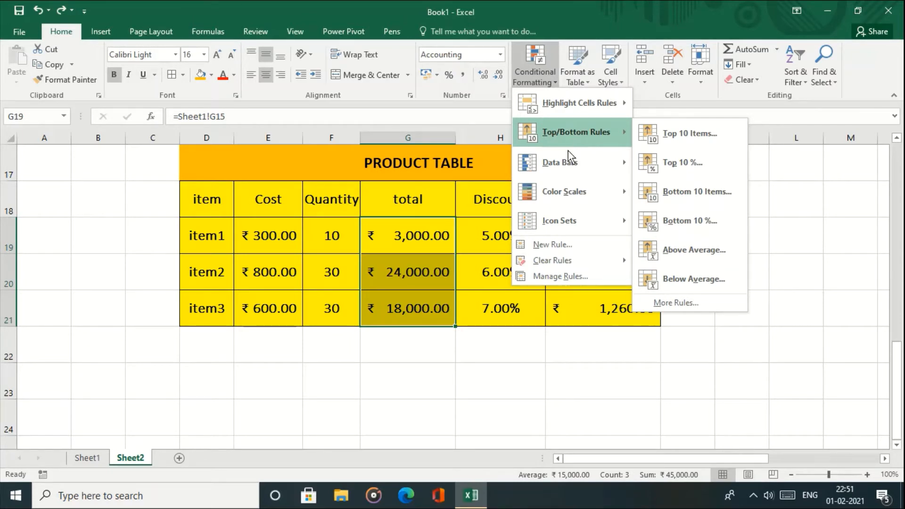
mouse_move(571, 177)
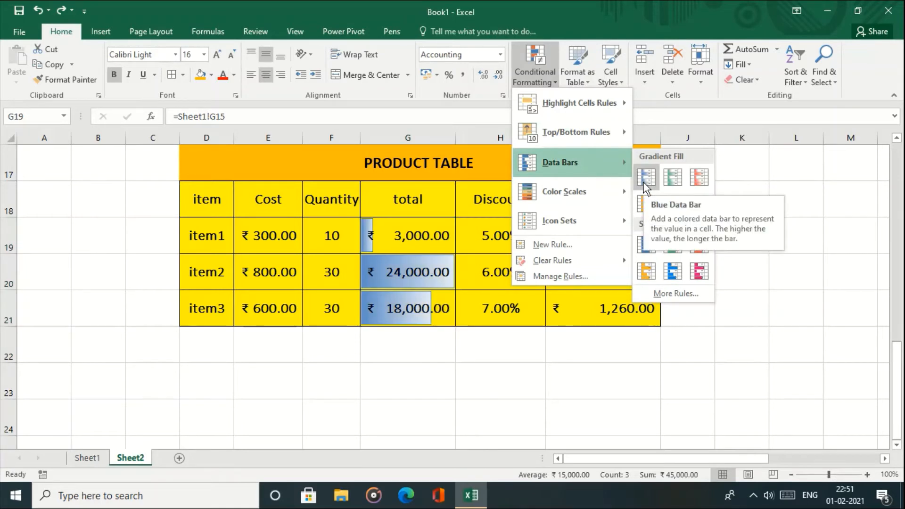
mouse_move(604, 195)
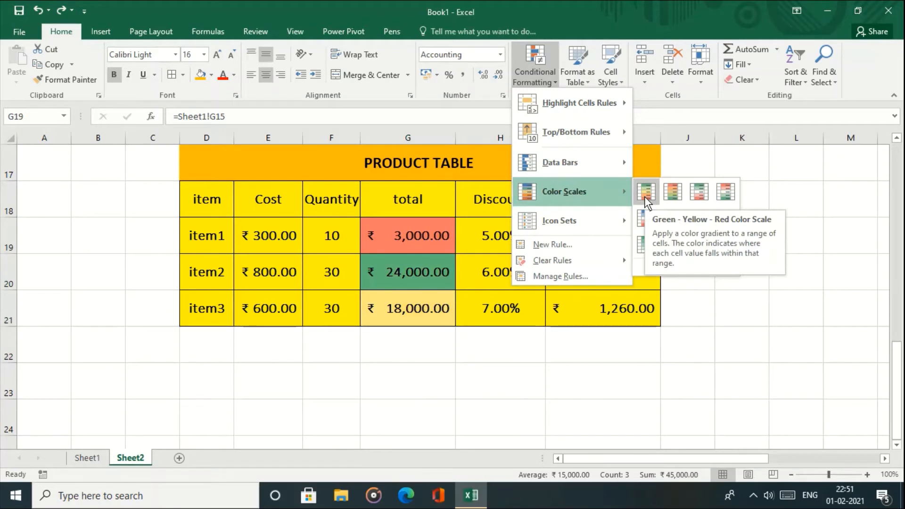
mouse_move(607, 217)
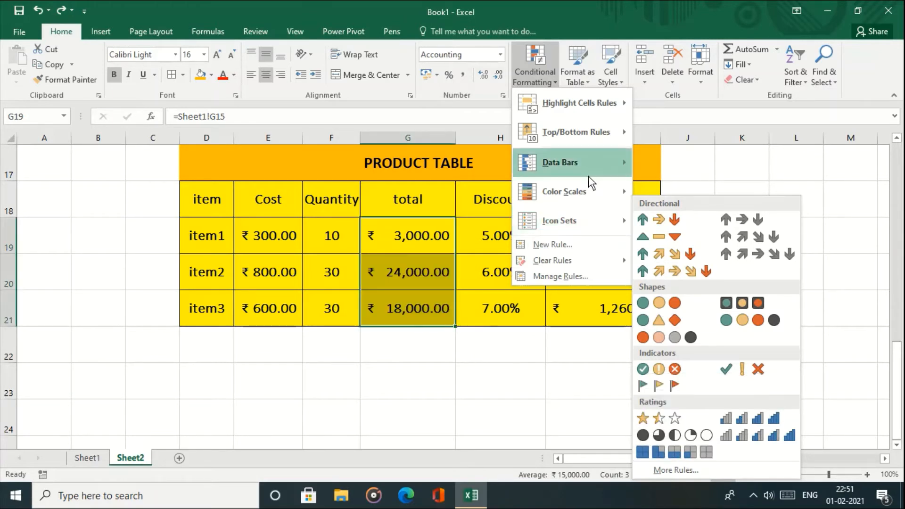
left_click(578, 247)
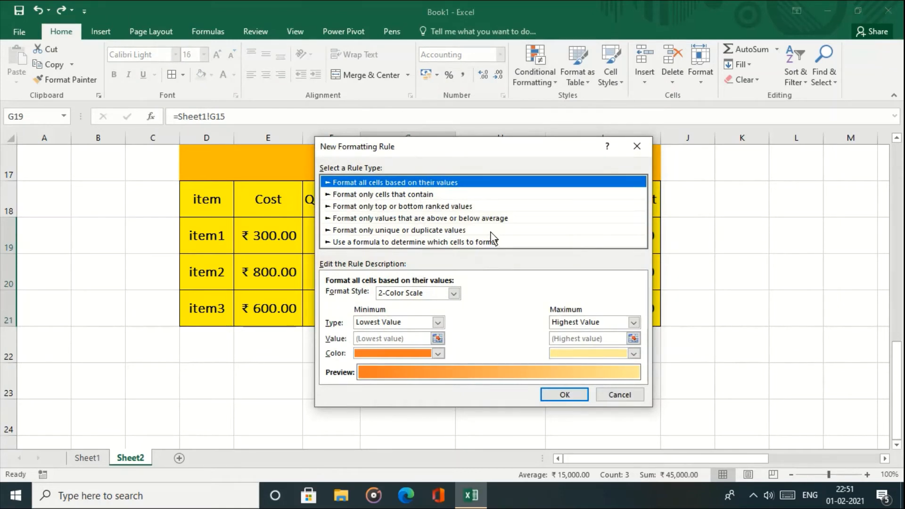
left_click(420, 195)
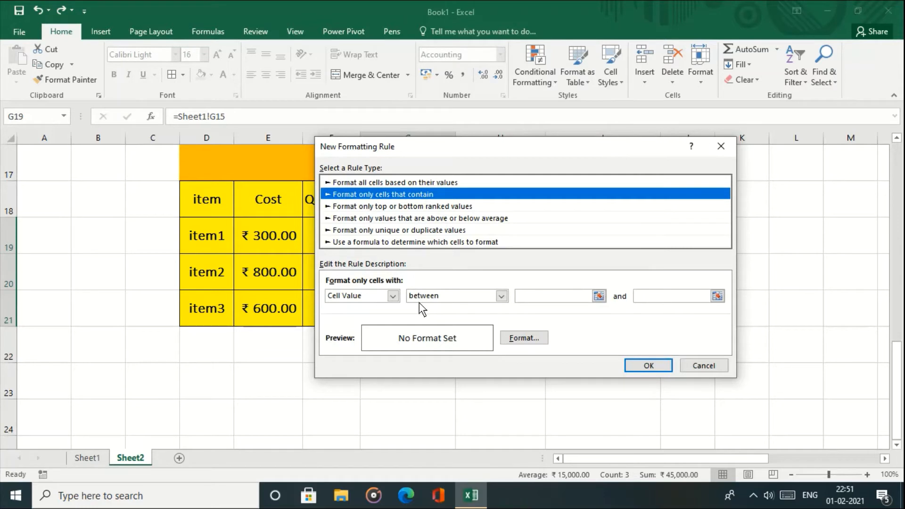
left_click(502, 296)
left_click(504, 295)
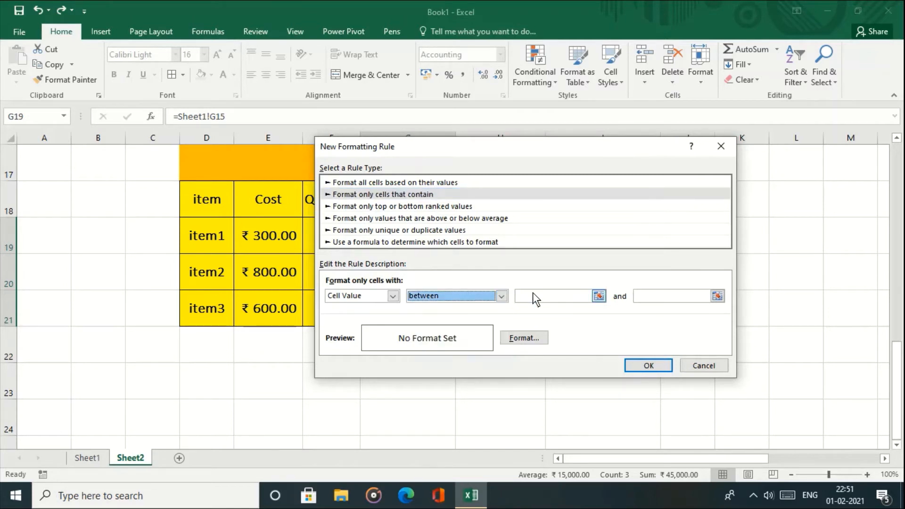
left_click(551, 294)
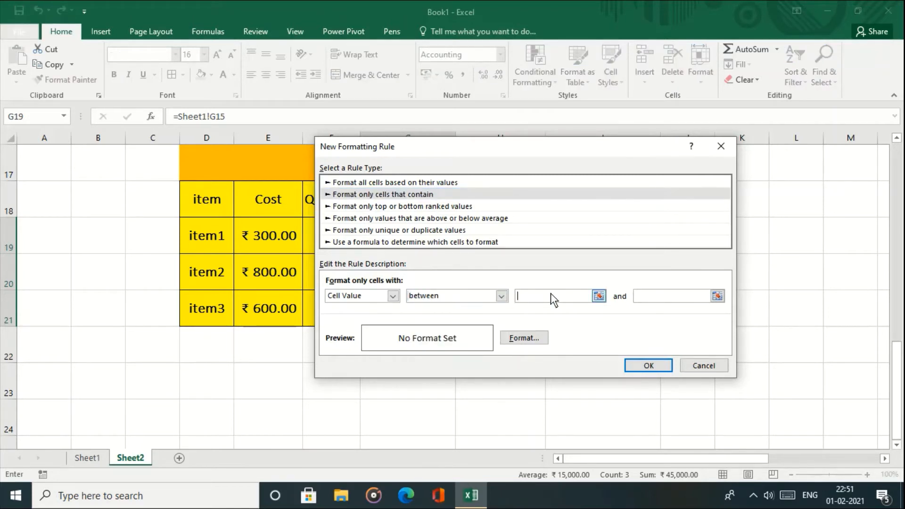
type("20")
key("Tab")
type("5000")
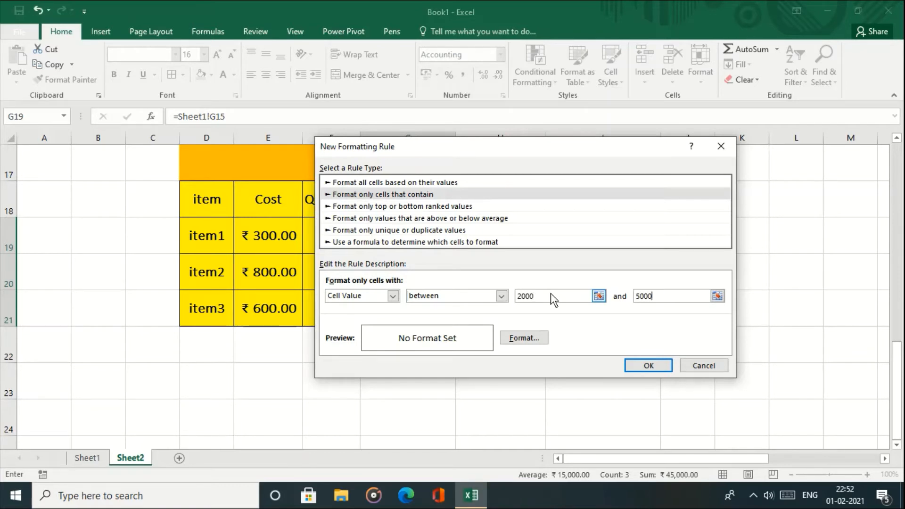
Step: Try bold text in standard blue as the new rule's format on the totals, and undo the rule
left_click(524, 338)
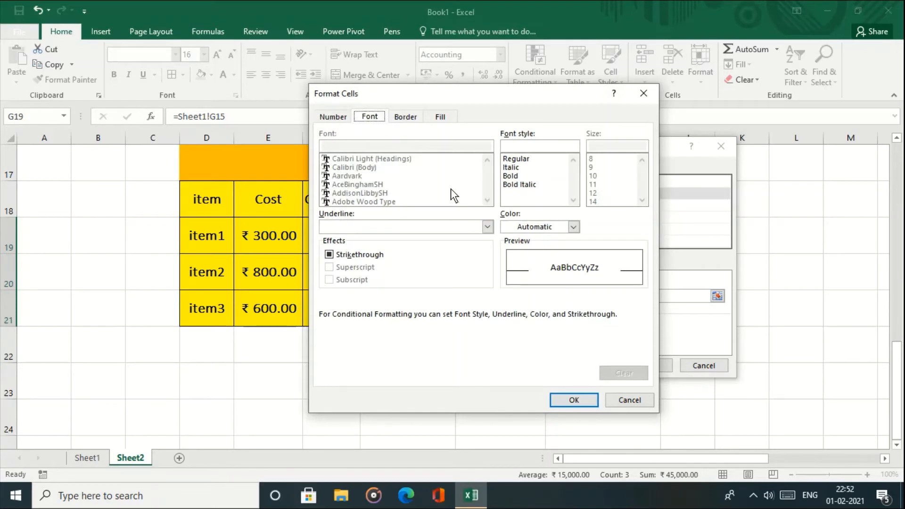
left_click(508, 176)
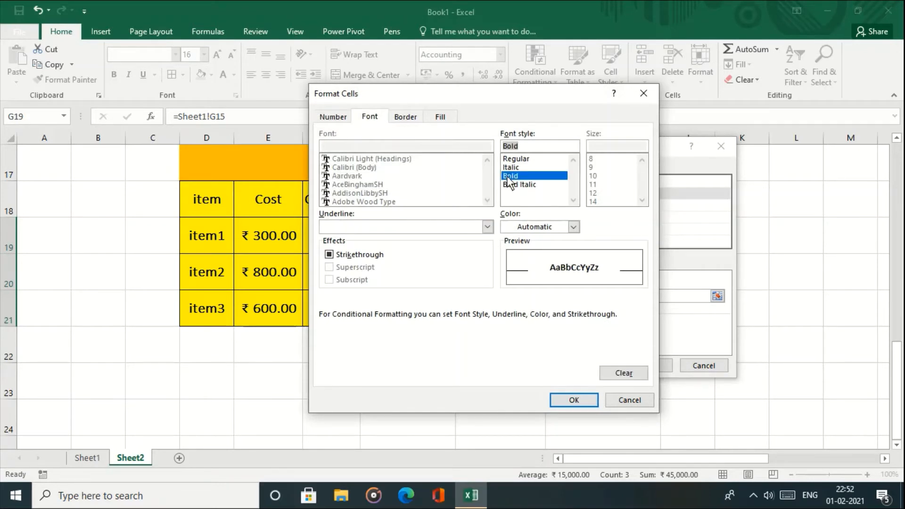
left_click(572, 227)
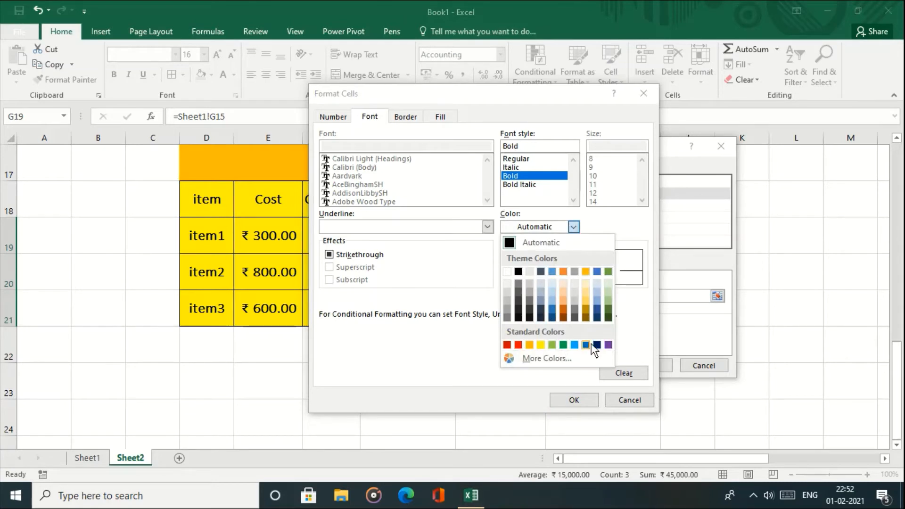
left_click(585, 345)
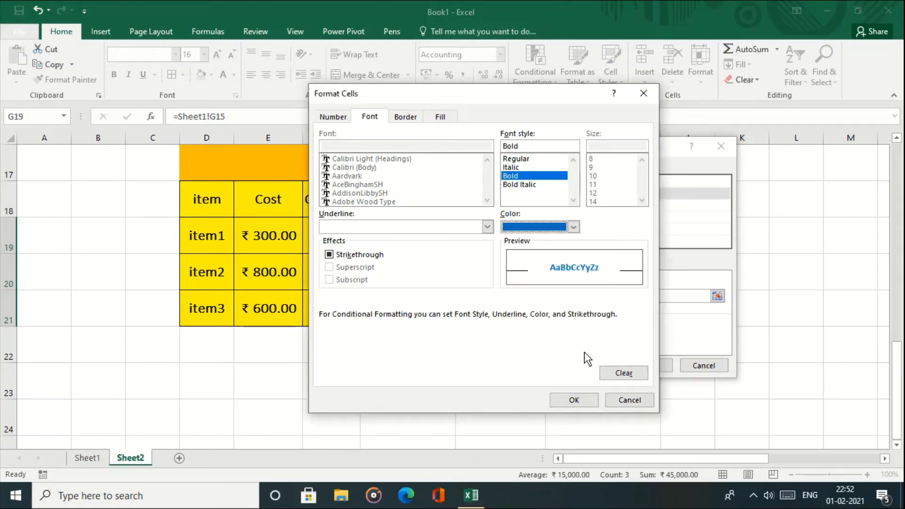
left_click(582, 402)
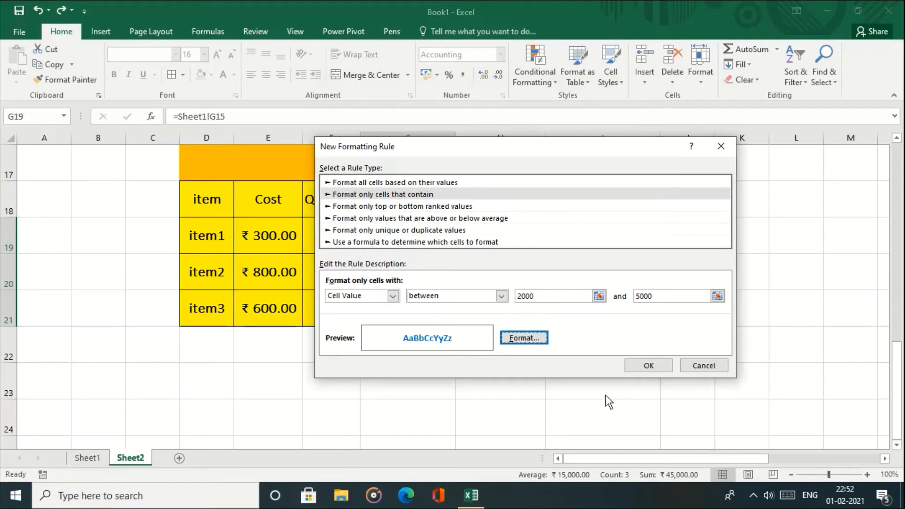
left_click(663, 367)
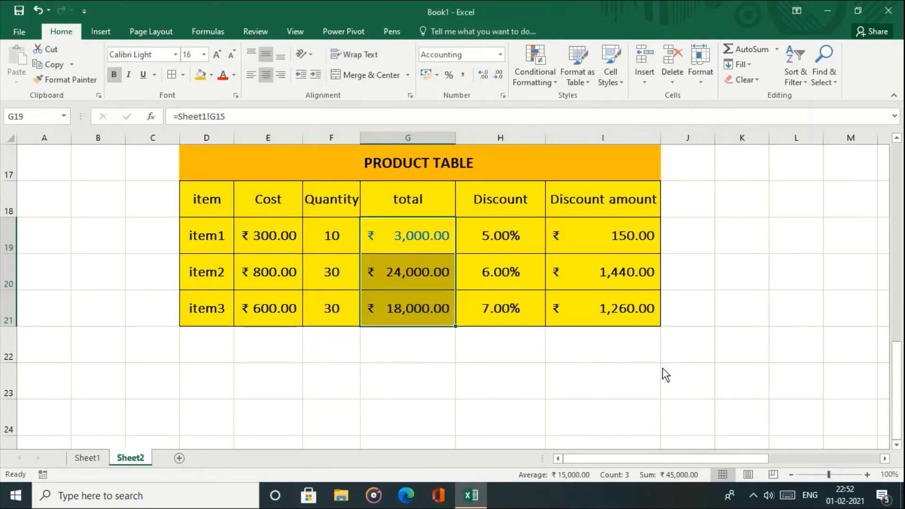
left_click(389, 240)
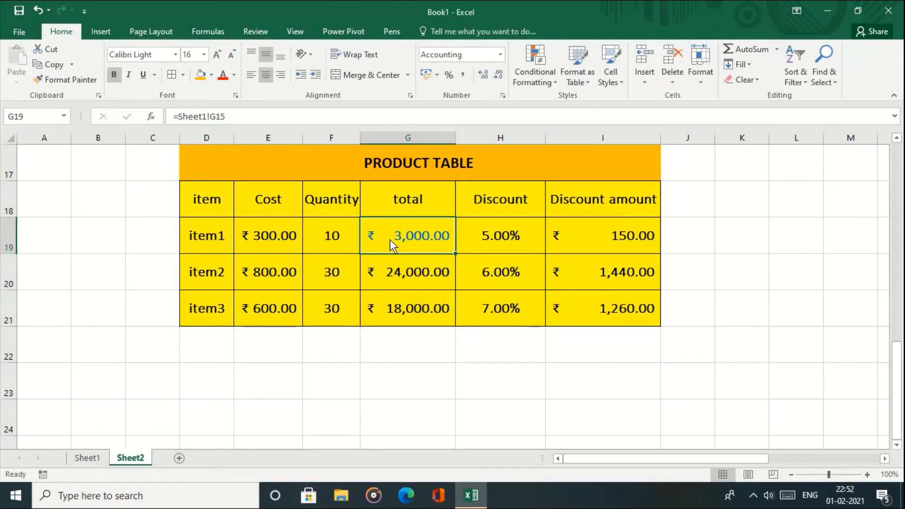
key("ctrl+z")
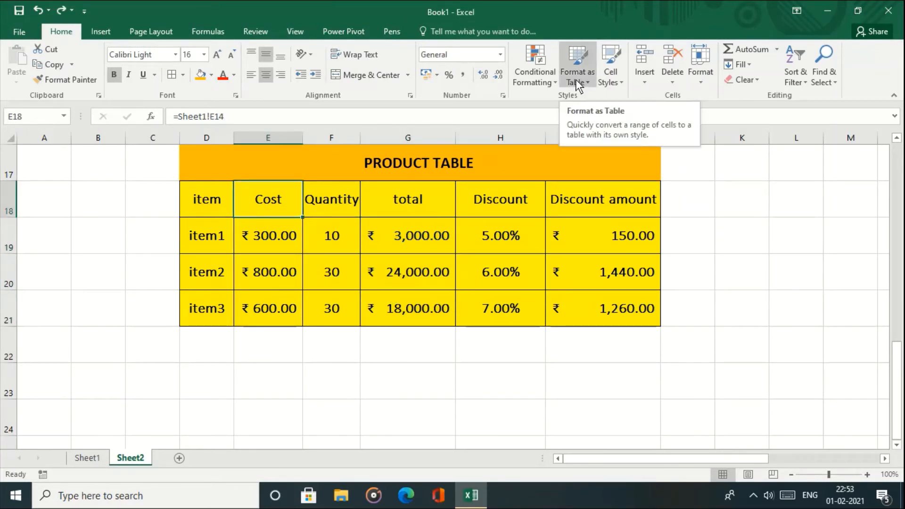
Step: Format D18:I21 as a table with headers in a black Medium style, converting the header formulas to static text
left_click(549, 244)
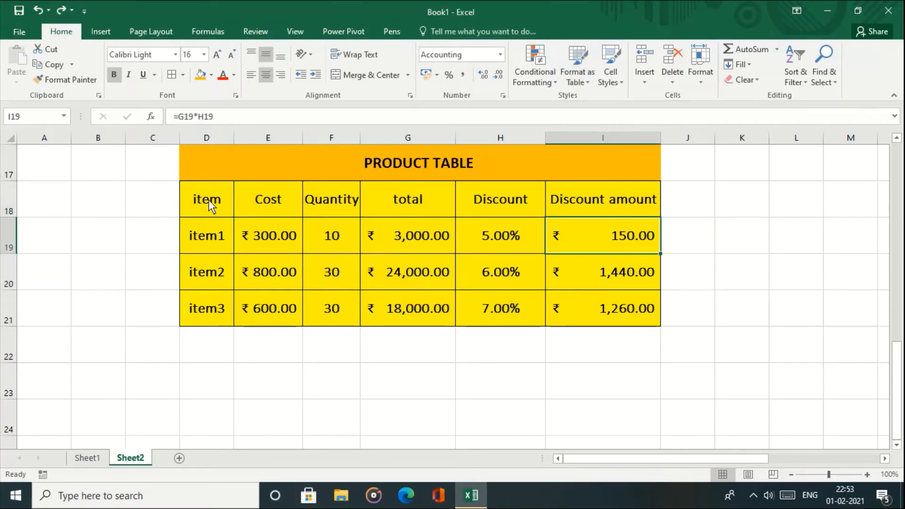
left_click_drag(210, 206, 591, 315)
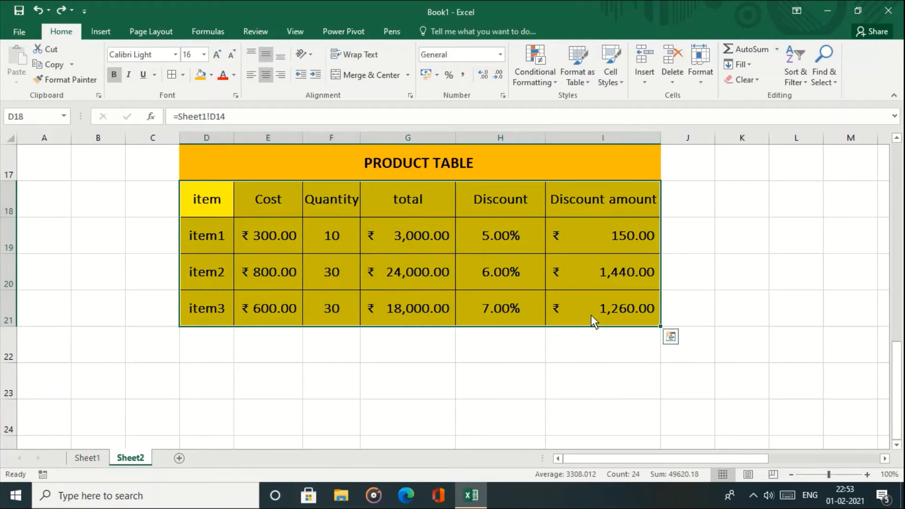
left_click(579, 82)
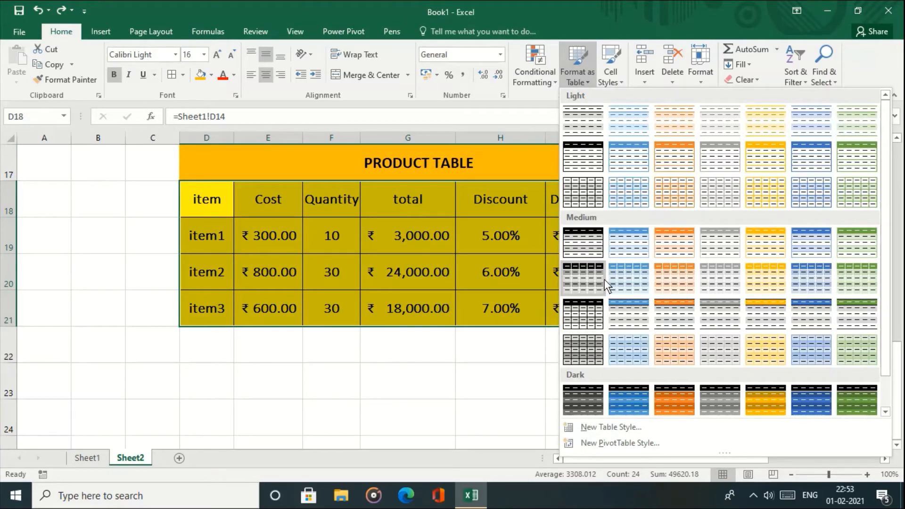
left_click(591, 279)
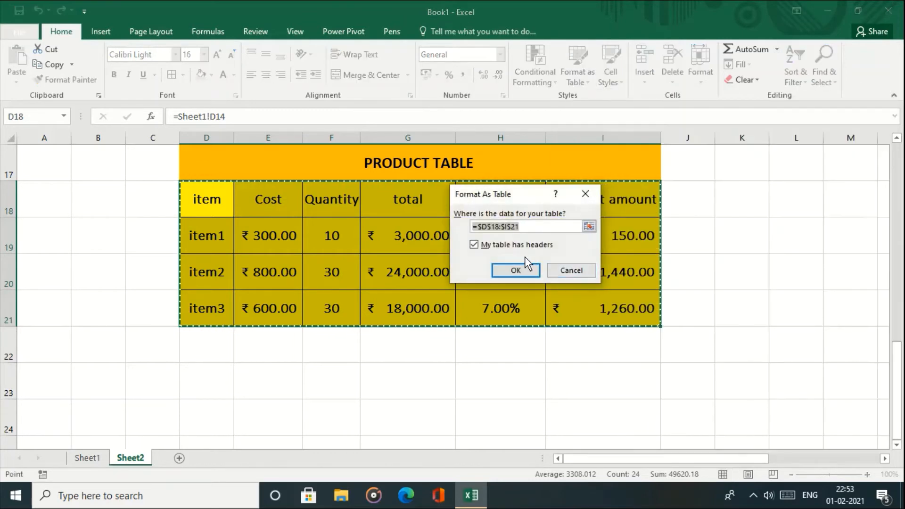
left_click(516, 271)
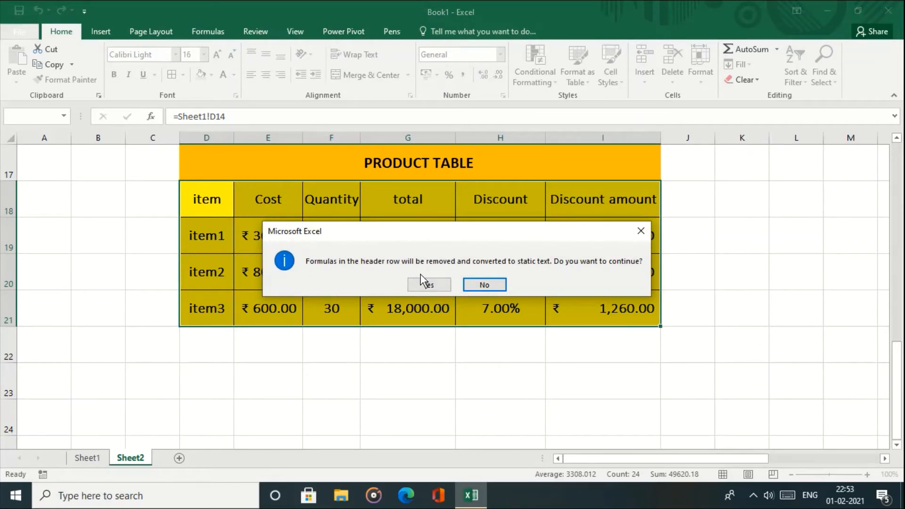
left_click(429, 285)
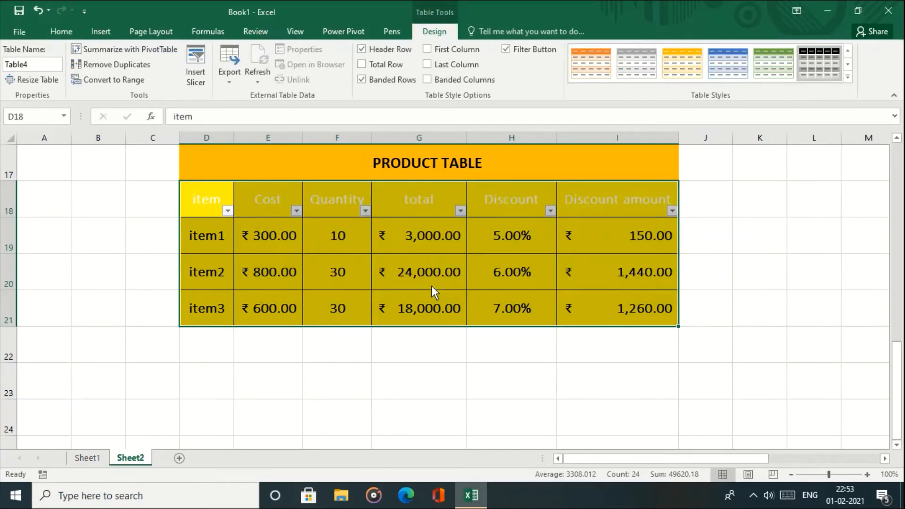
left_click(511, 392)
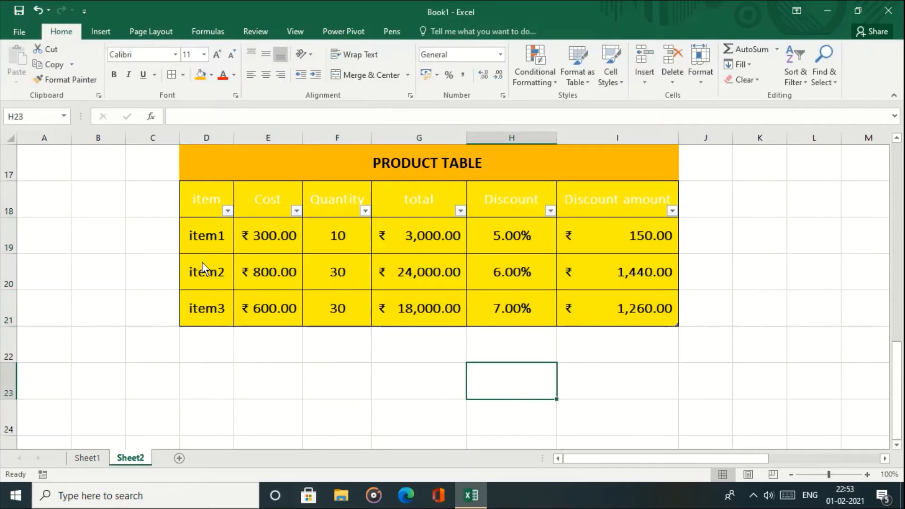
Step: Try filtering the Quantity column to show only 10, and clear the filter
left_click(227, 212)
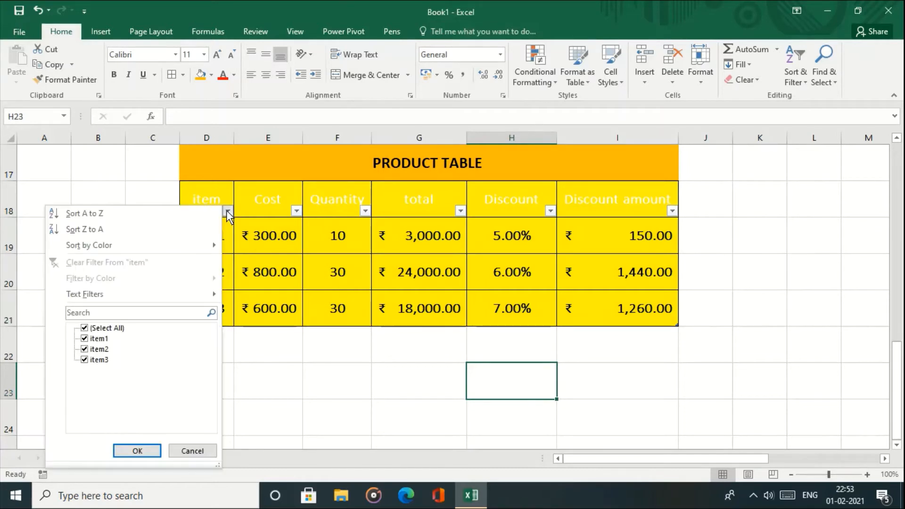
left_click(228, 212)
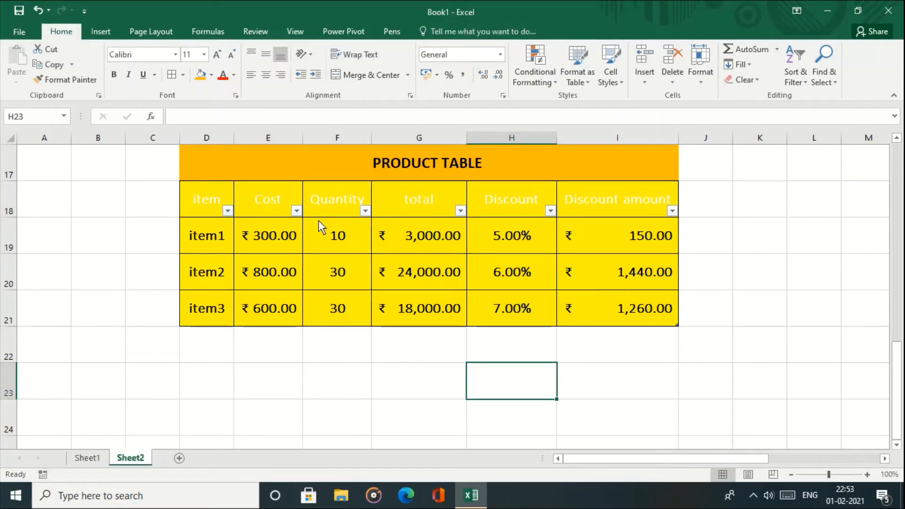
left_click(366, 211)
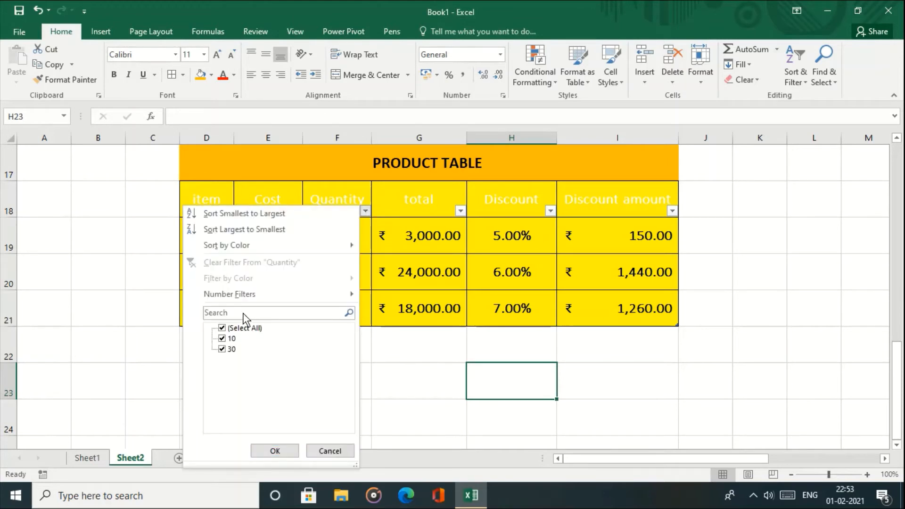
left_click(222, 329)
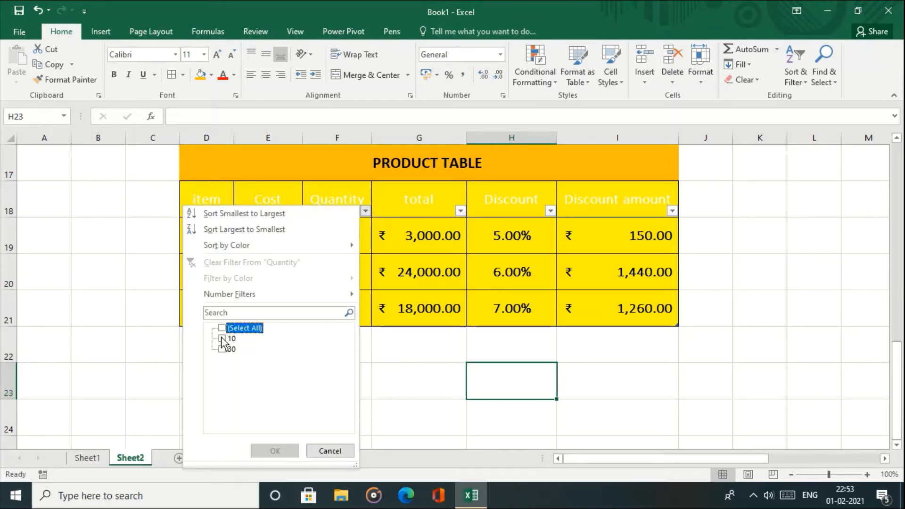
left_click(222, 339)
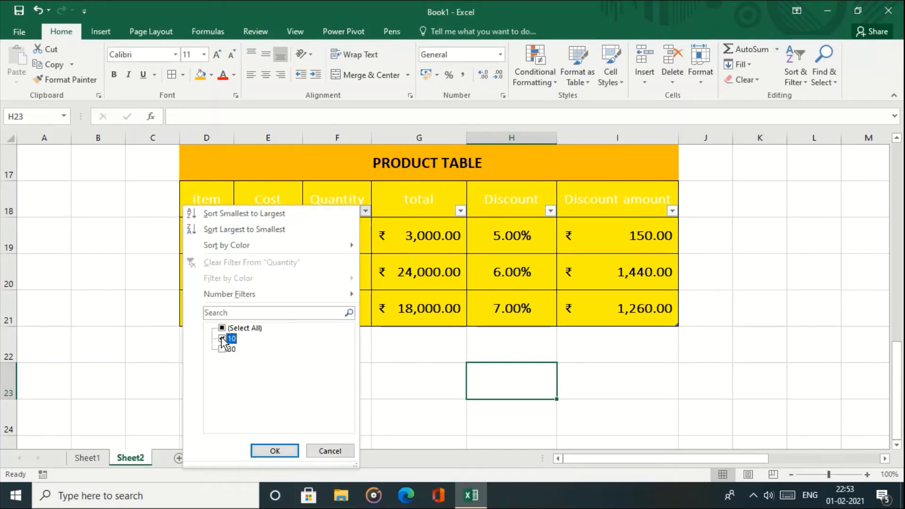
left_click(278, 449)
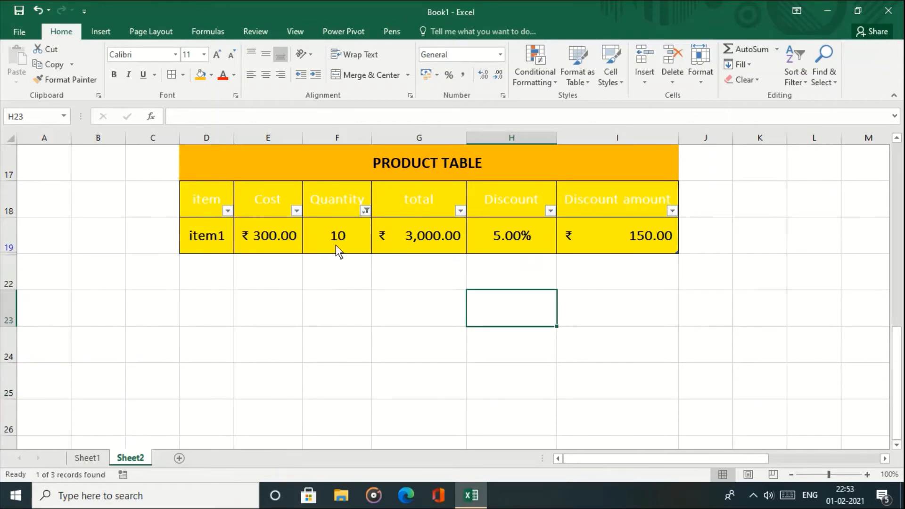
left_click(366, 210)
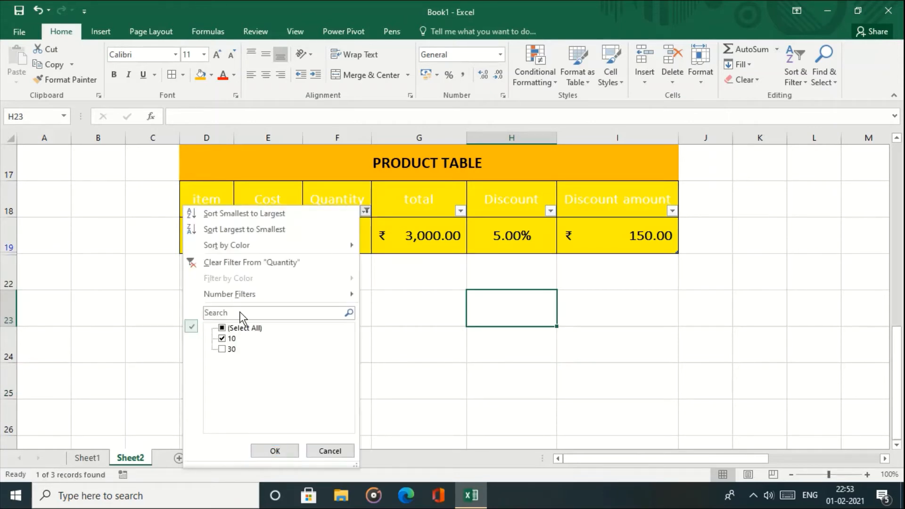
left_click(202, 263)
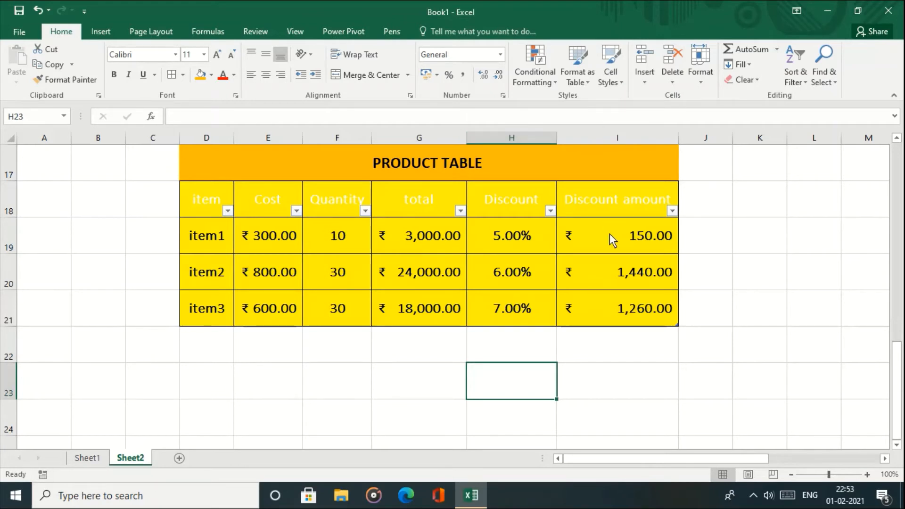
left_click(644, 352)
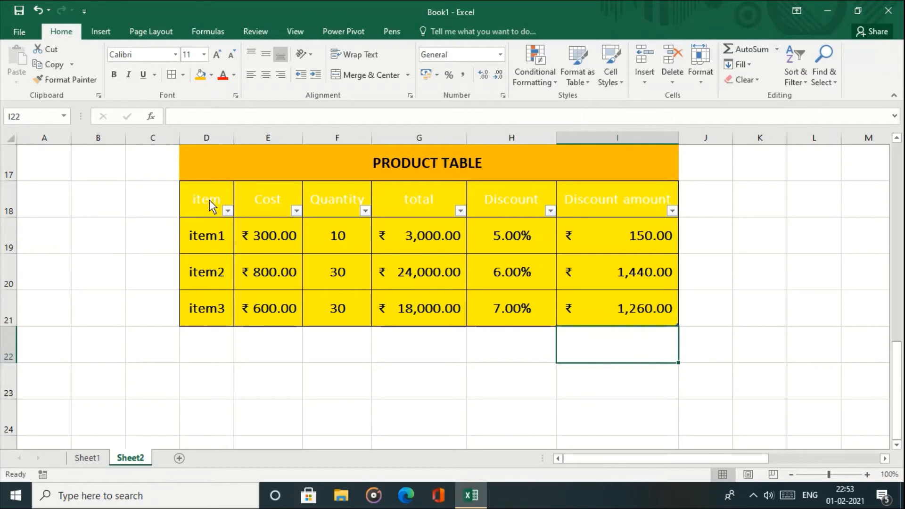
left_click(307, 170)
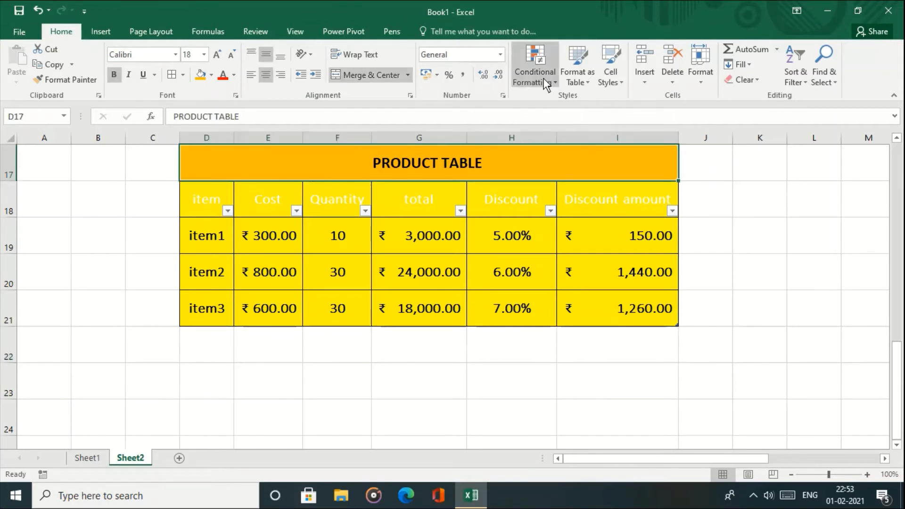
Step: Apply the Heading 1 cell style to the merged PRODUCT TABLE title
left_click(610, 84)
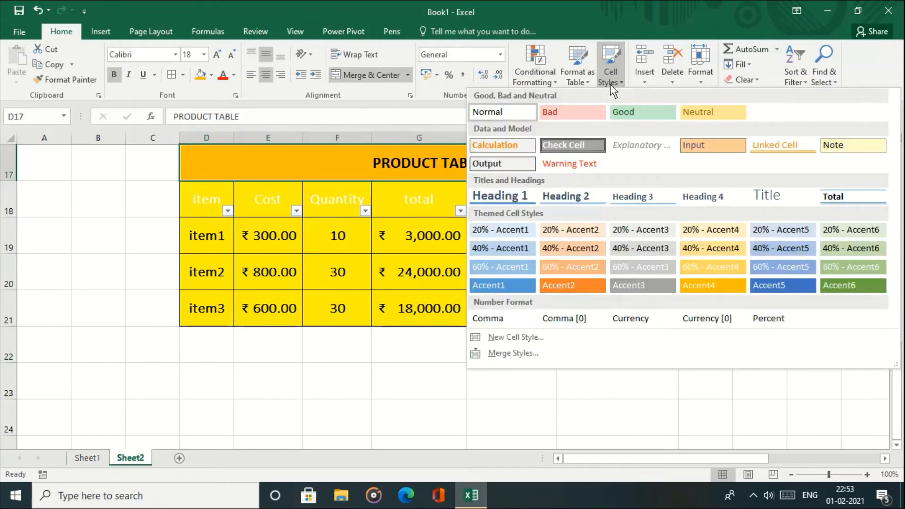
left_click(491, 198)
left_click(491, 198)
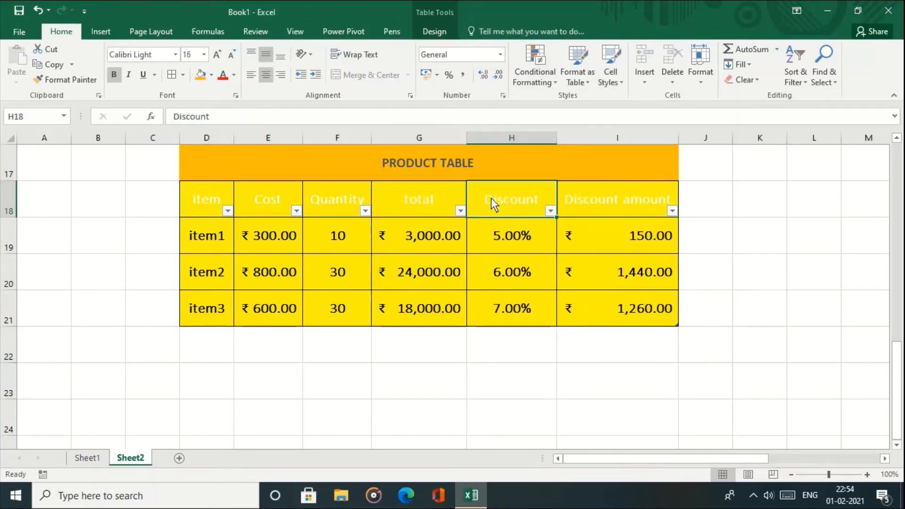
Step: Apply the Accent2 themed cell style to the product table's header row, D18:I18
left_click(213, 200)
left_click_drag(494, 198, 638, 210)
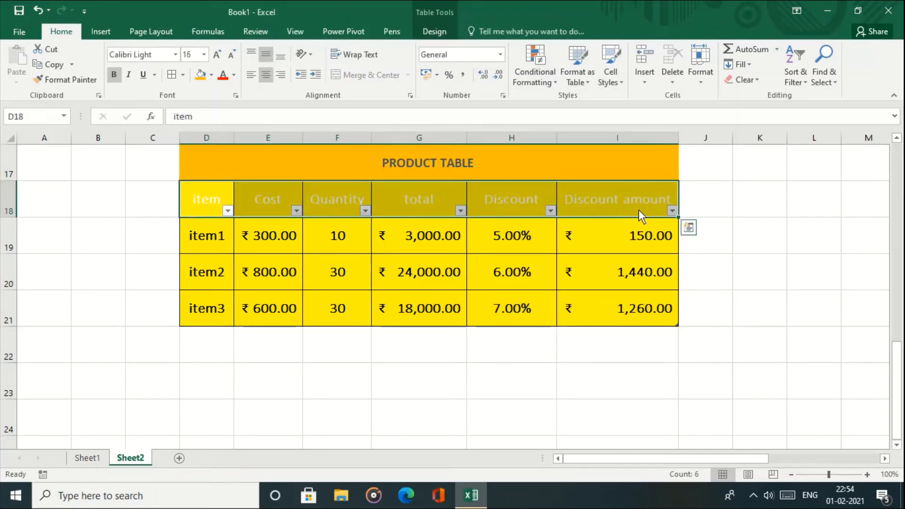
left_click(620, 82)
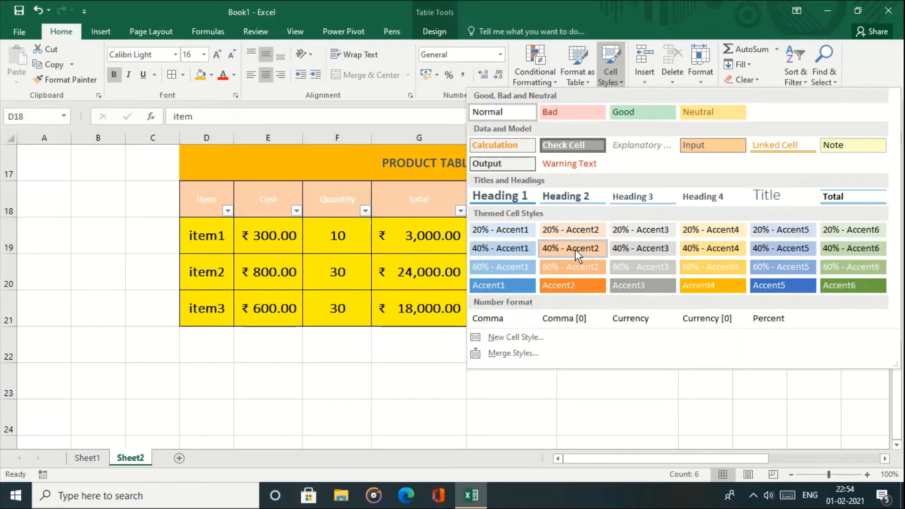
left_click(550, 285)
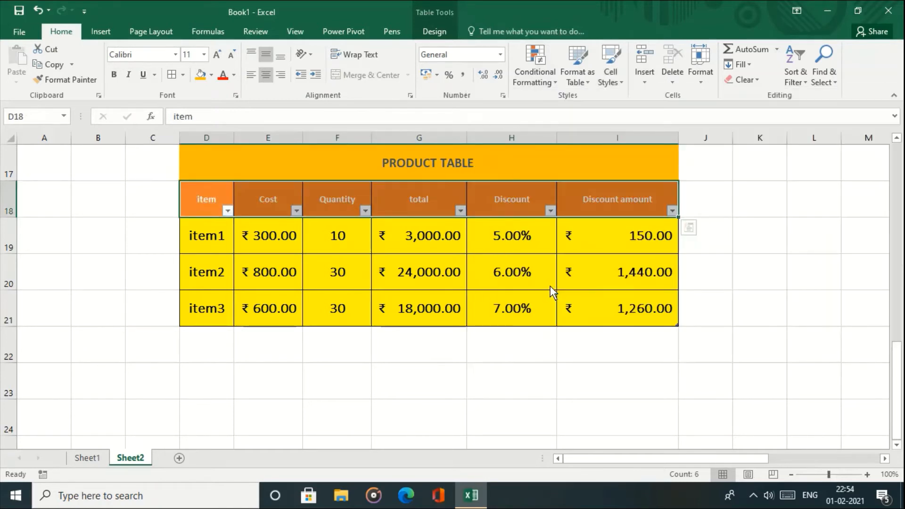
left_click(550, 286)
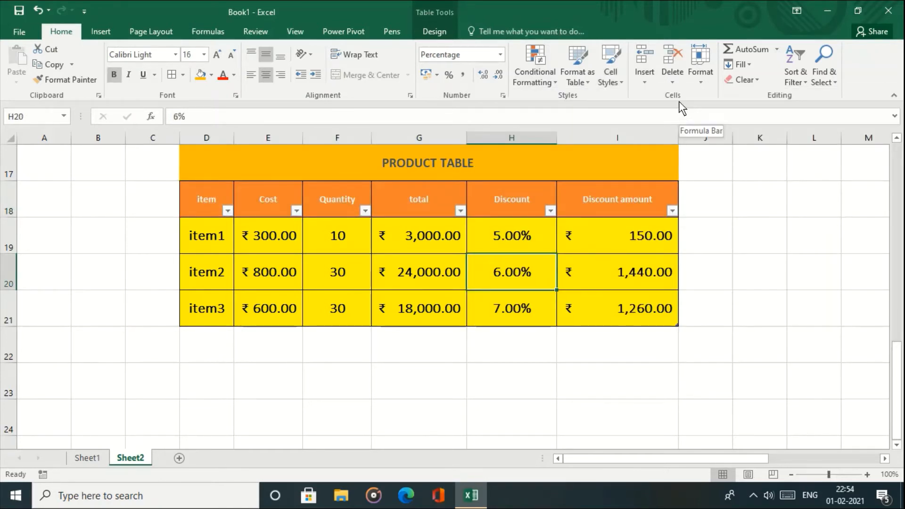
left_click(638, 83)
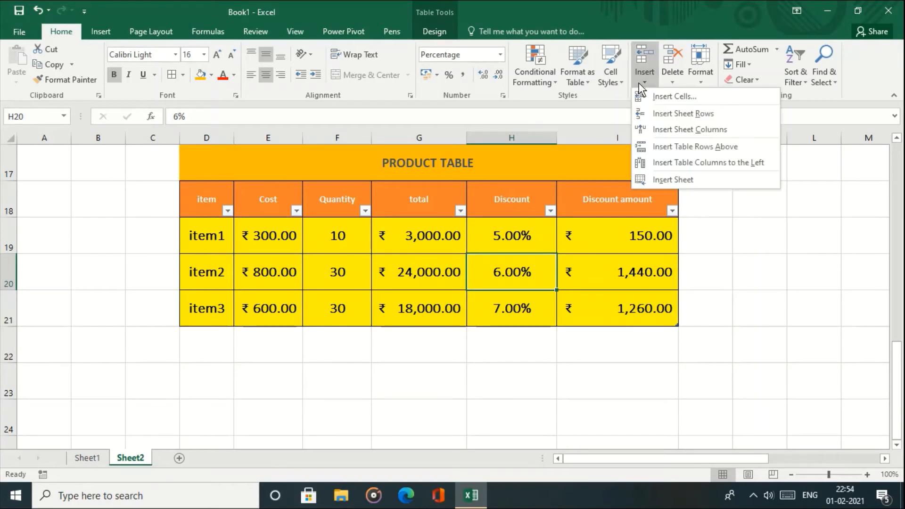
left_click(672, 84)
left_click(672, 84)
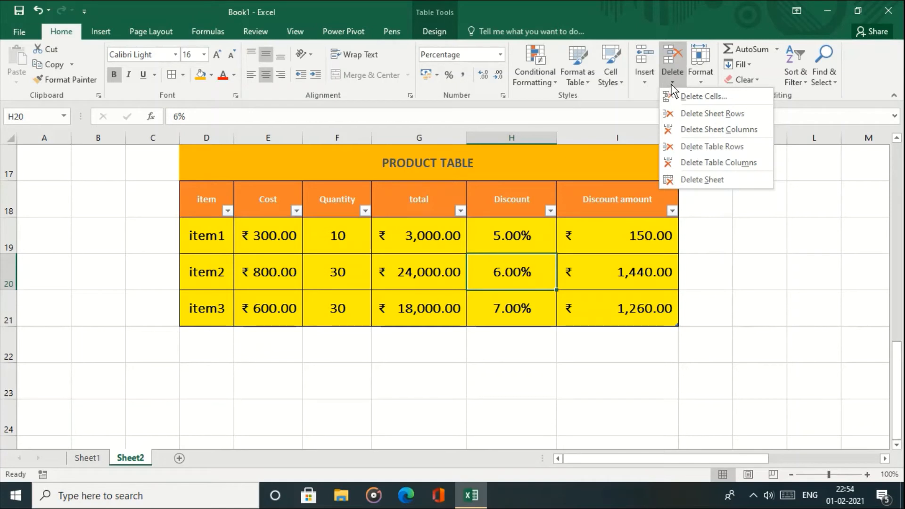
left_click(706, 80)
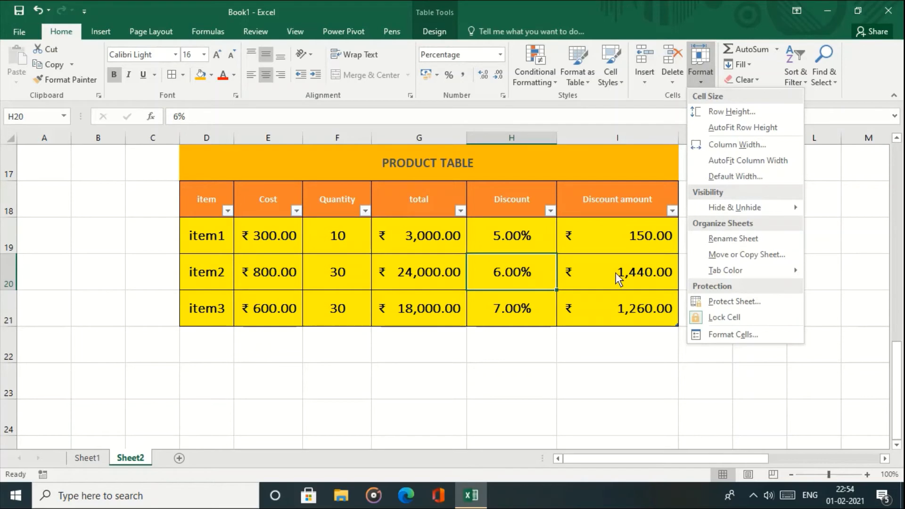
left_click(462, 254)
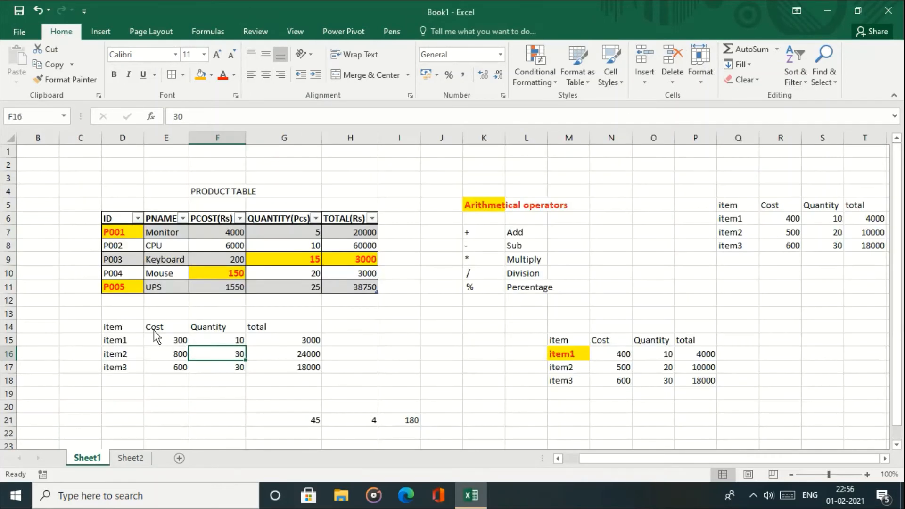
Step: On Sheet1, insert an entire row above the Cost header in E14 and a sheet column before column E
left_click(154, 330)
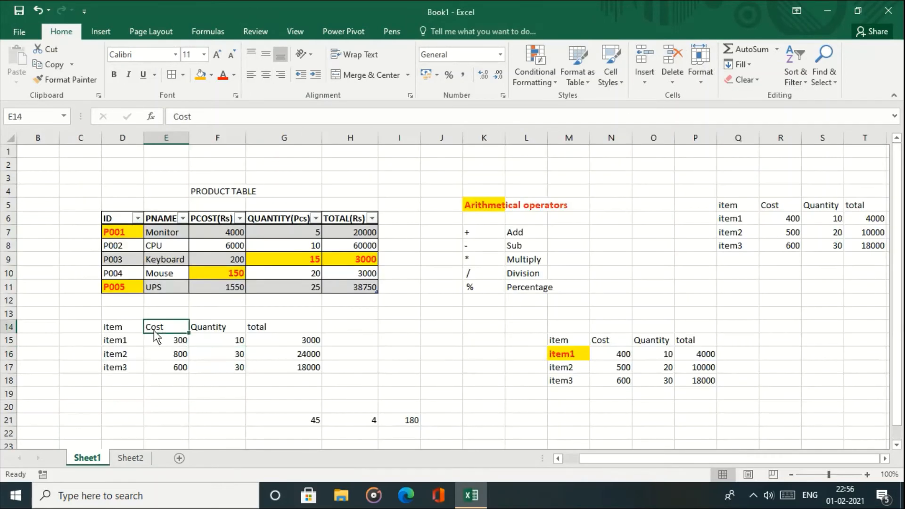
left_click(649, 83)
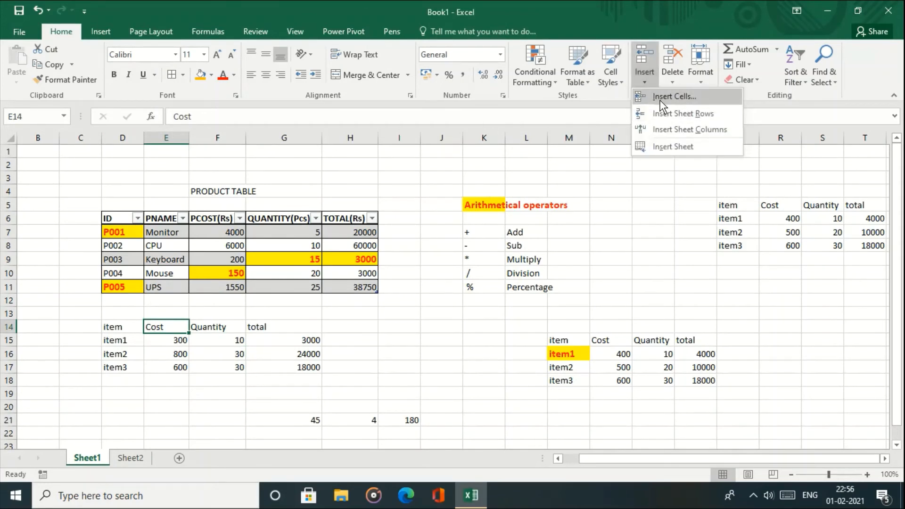
left_click(660, 98)
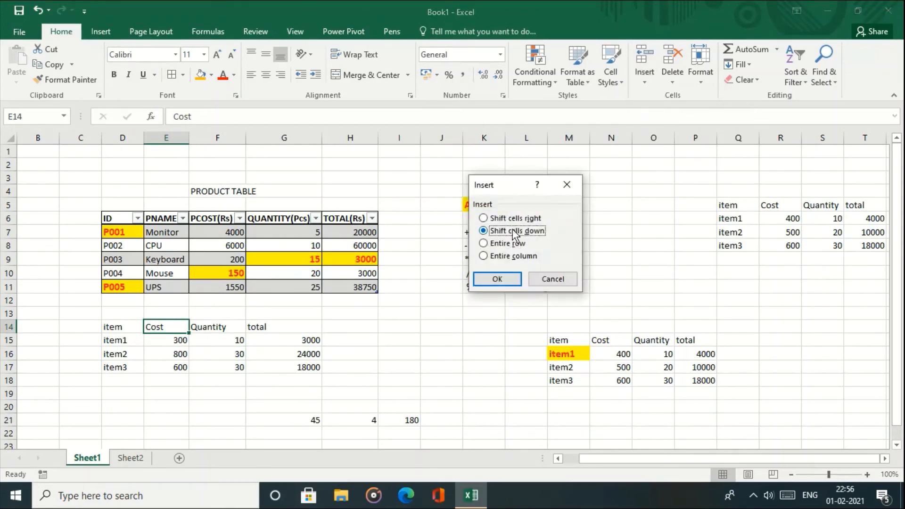
left_click(504, 244)
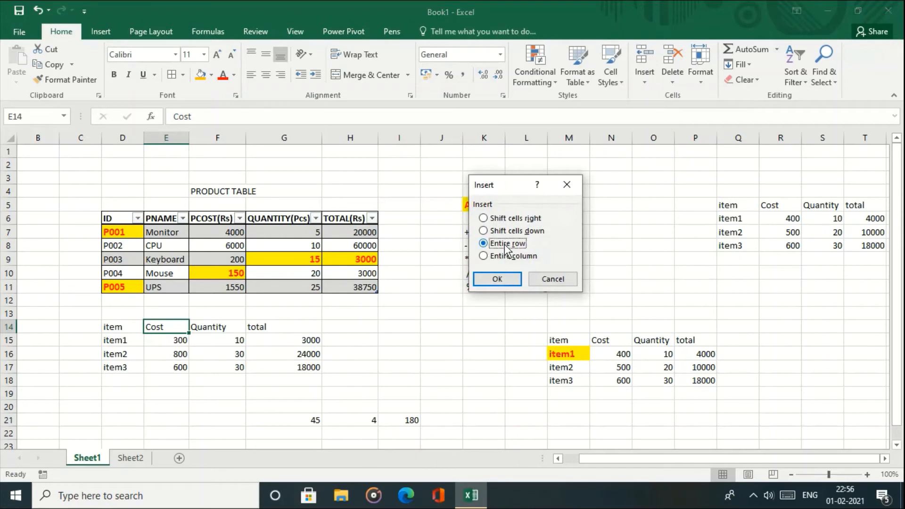
left_click(497, 280)
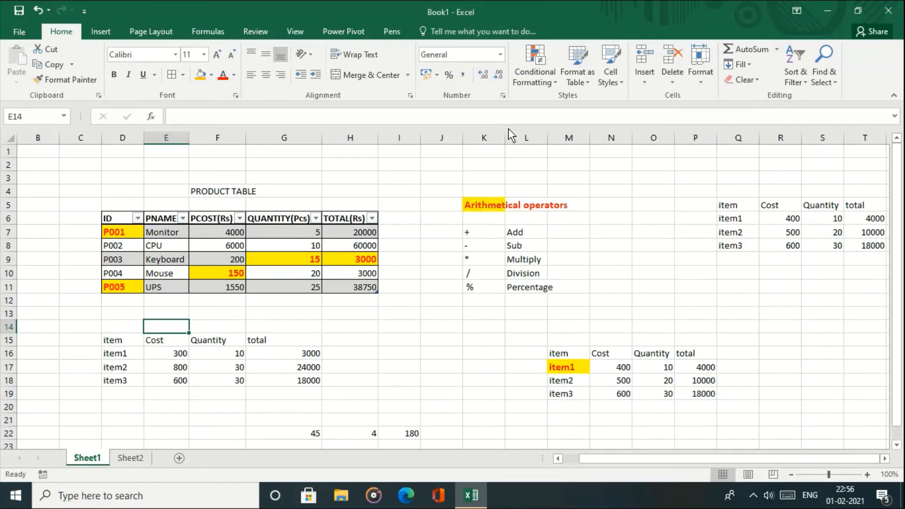
left_click(646, 82)
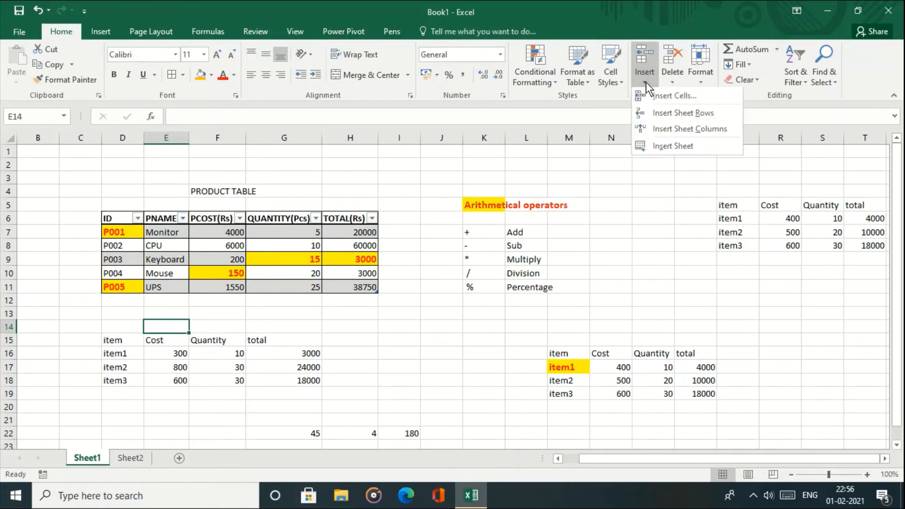
left_click(649, 123)
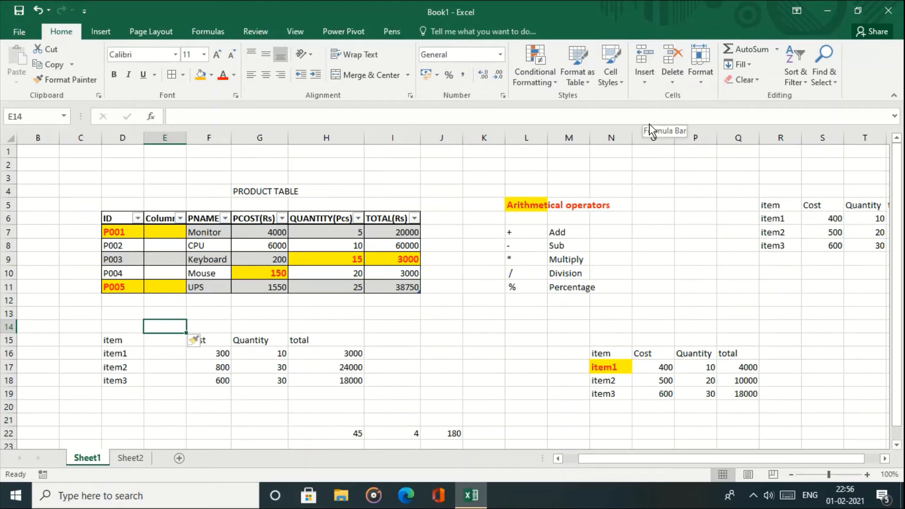
Step: Insert a new worksheet into the workbook and return to Sheet1
left_click(649, 79)
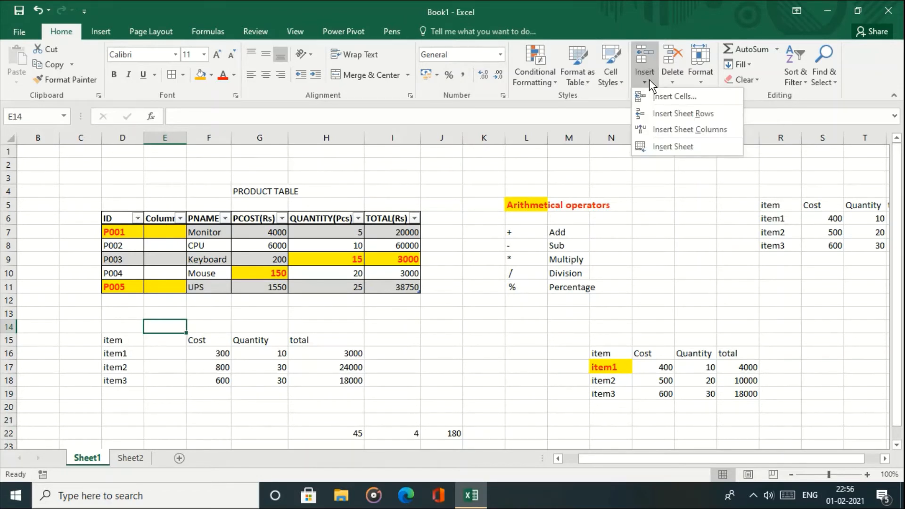
left_click(664, 146)
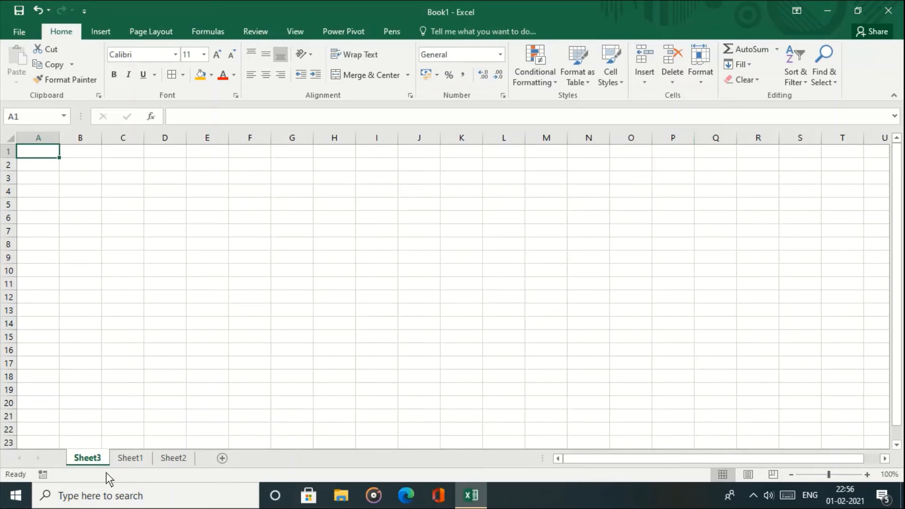
left_click(127, 458)
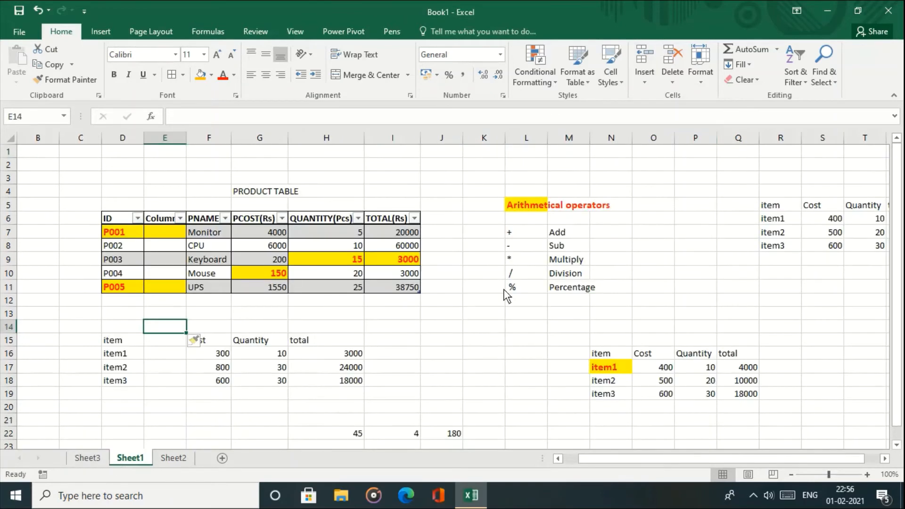
Step: Delete the empty cell E14, shifting the remaining cells left
left_click(647, 86)
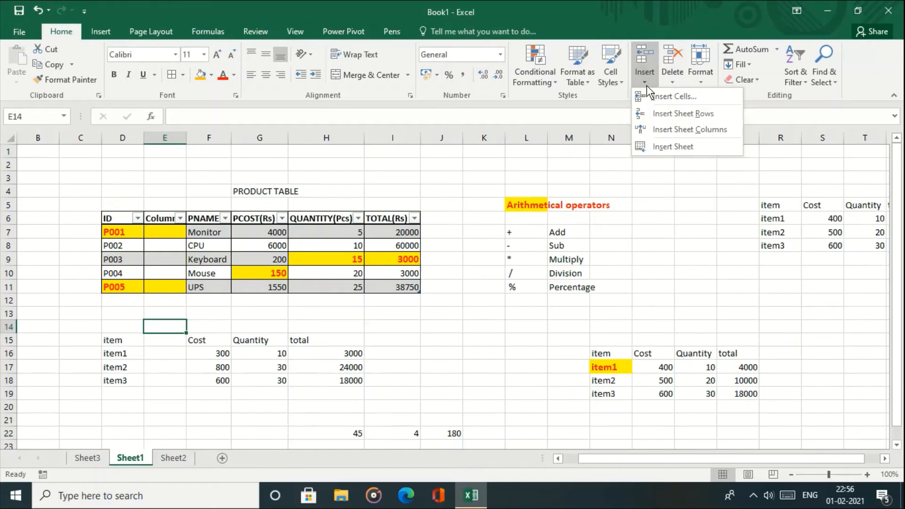
left_click(672, 82)
left_click(687, 96)
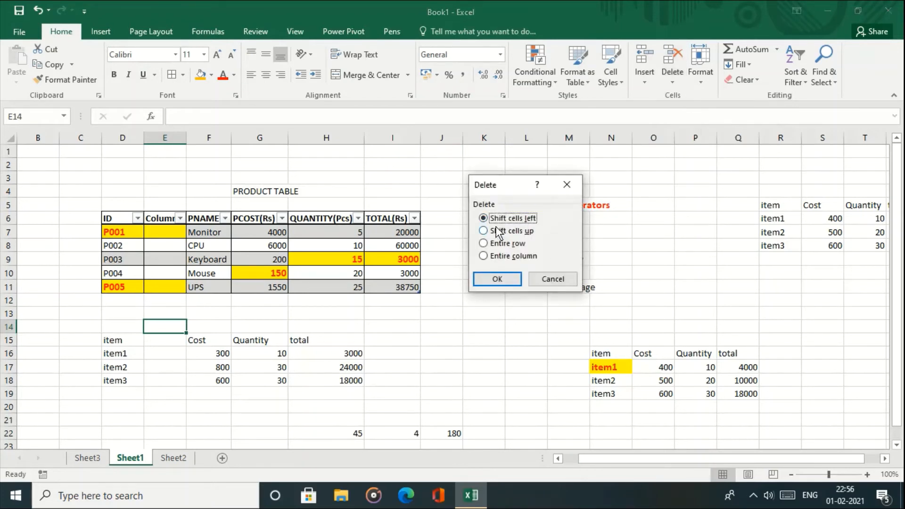
left_click(493, 273)
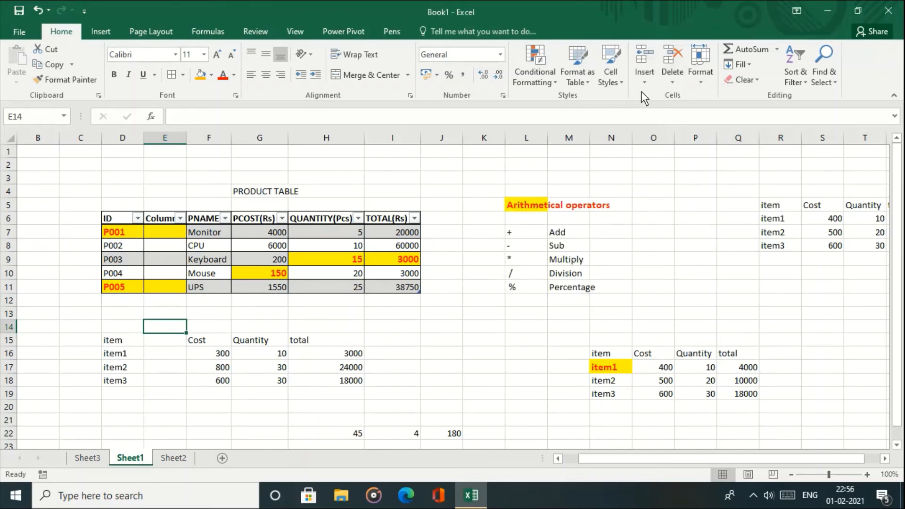
Step: Delete the entire blank row 14 and the blank column E from Sheet1
left_click(671, 84)
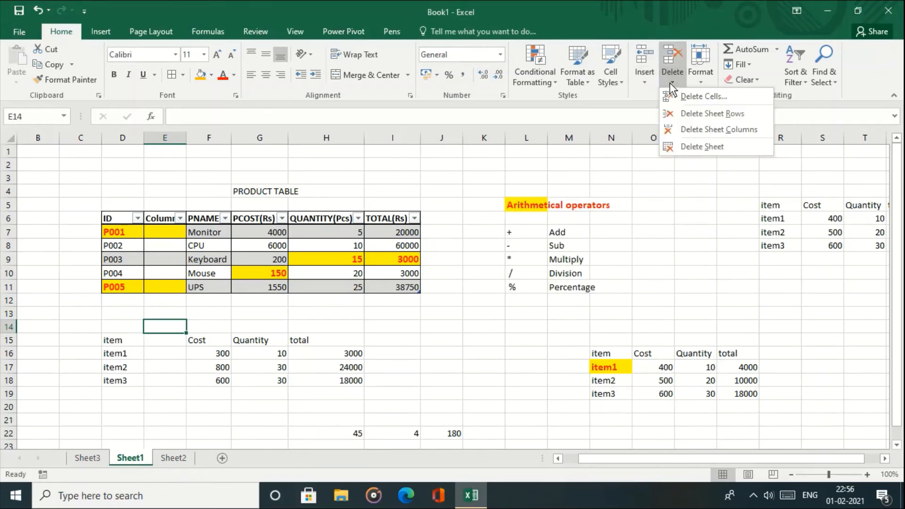
left_click(693, 97)
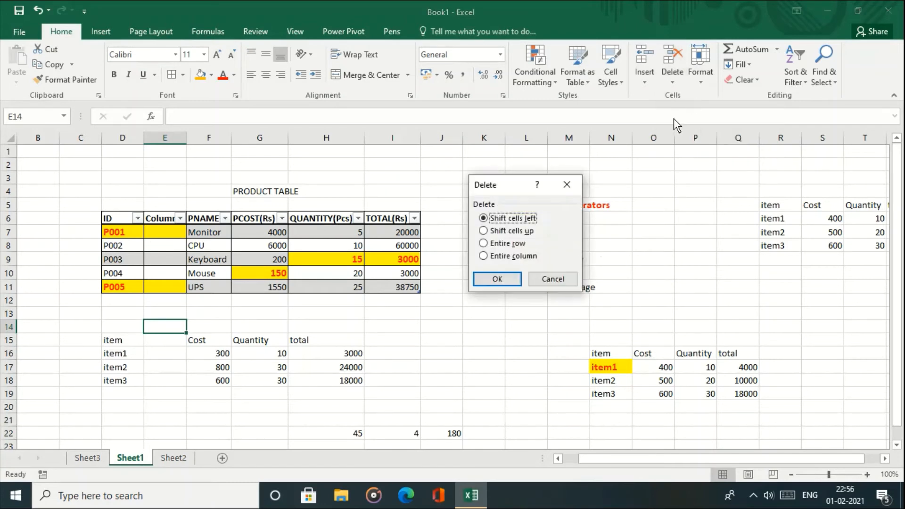
left_click(502, 243)
left_click(500, 273)
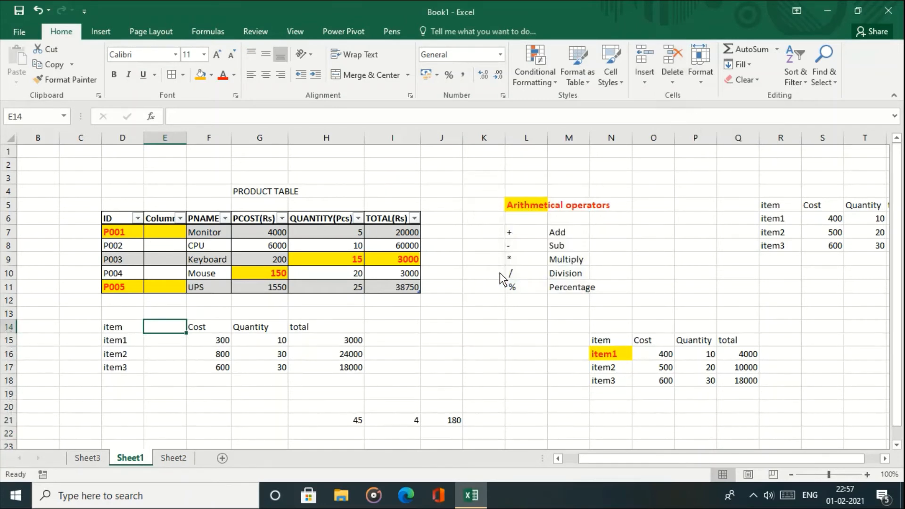
left_click(671, 81)
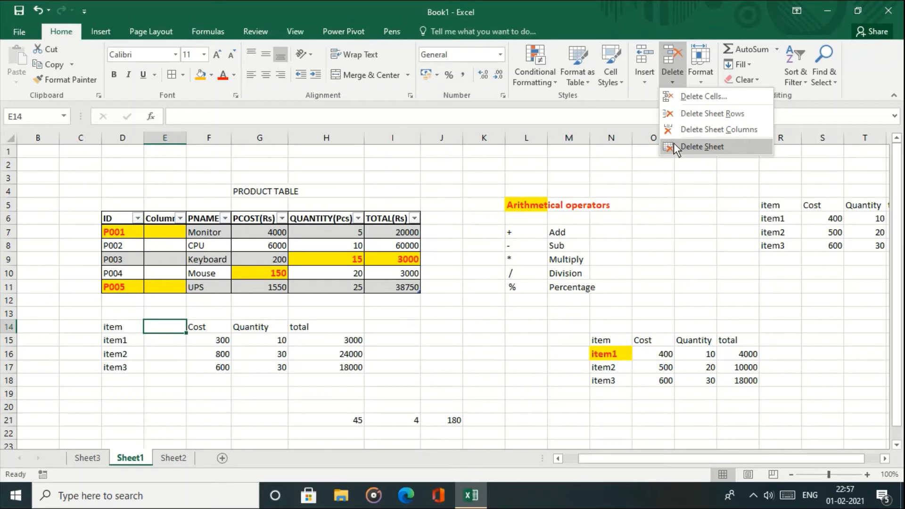
left_click(698, 129)
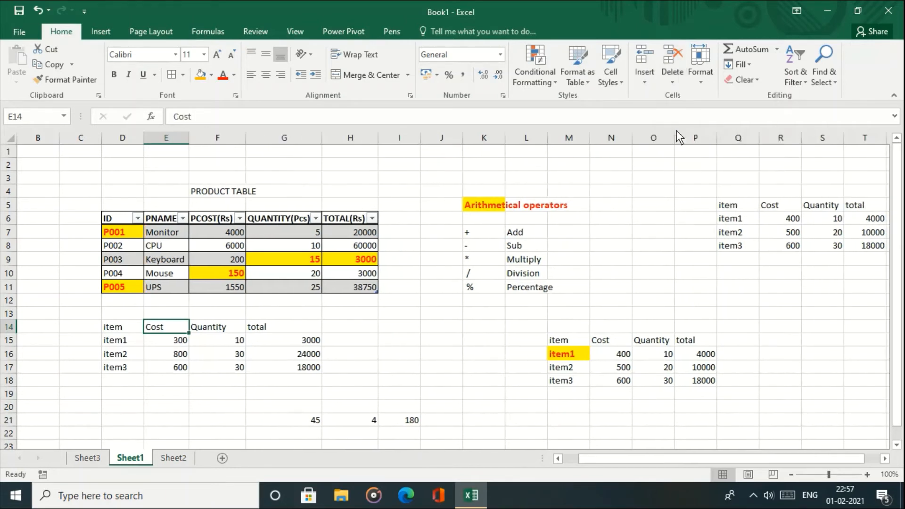
Step: Set the height of row 14, which holds the item headers, to 16
left_click(694, 83)
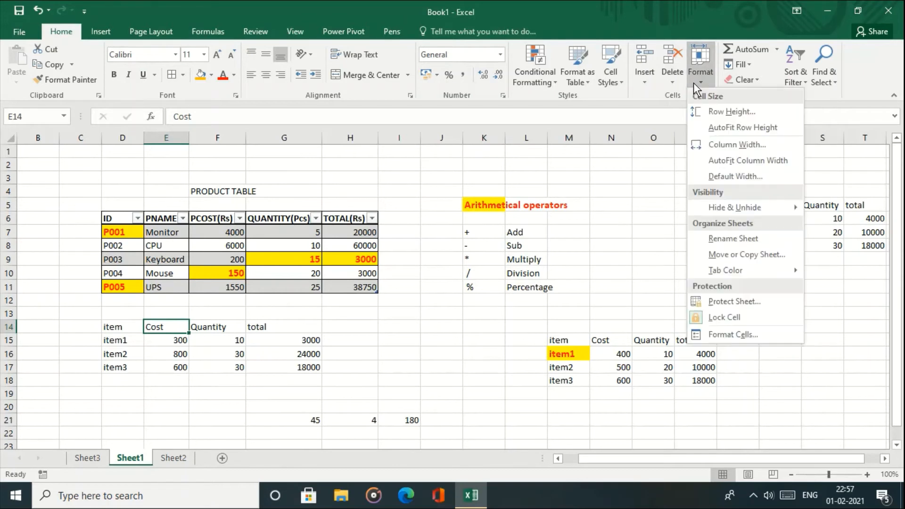
left_click(717, 116)
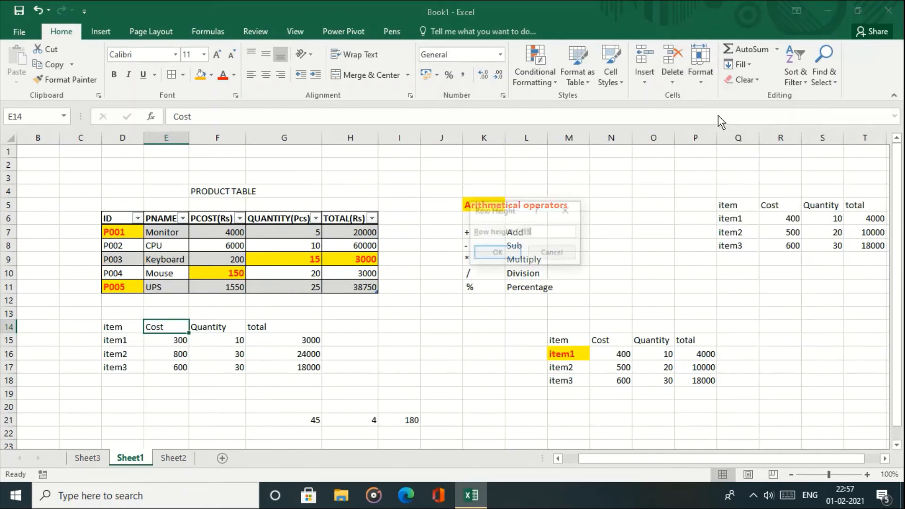
type("16")
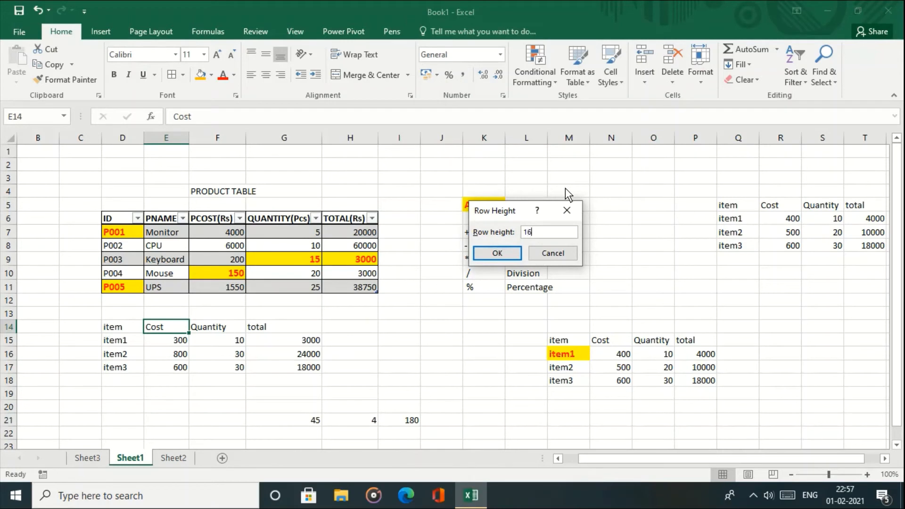
key("Return")
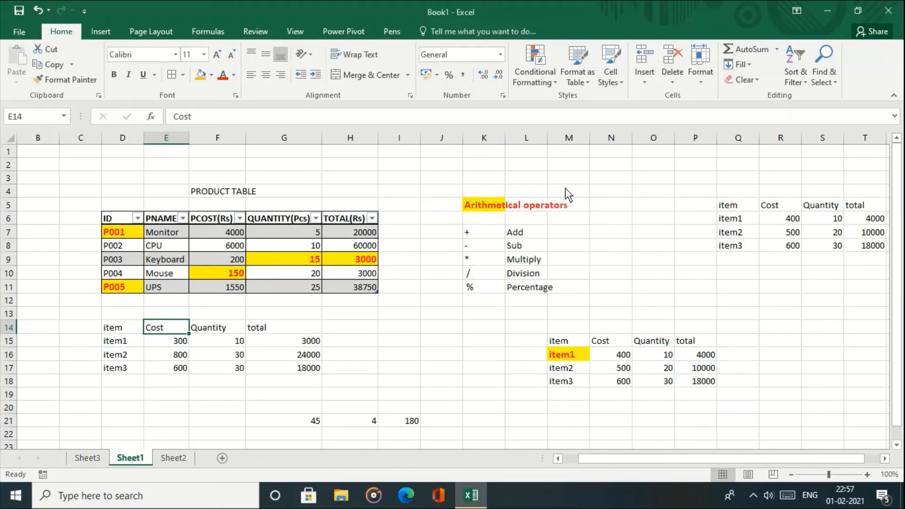
Step: Hide row 14 with the item, Cost, Quantity and total headers
left_click(712, 81)
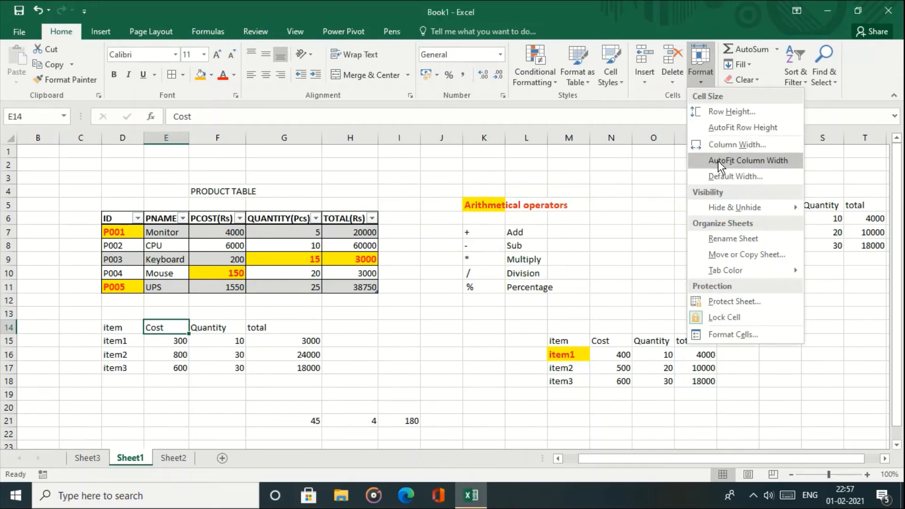
mouse_move(731, 212)
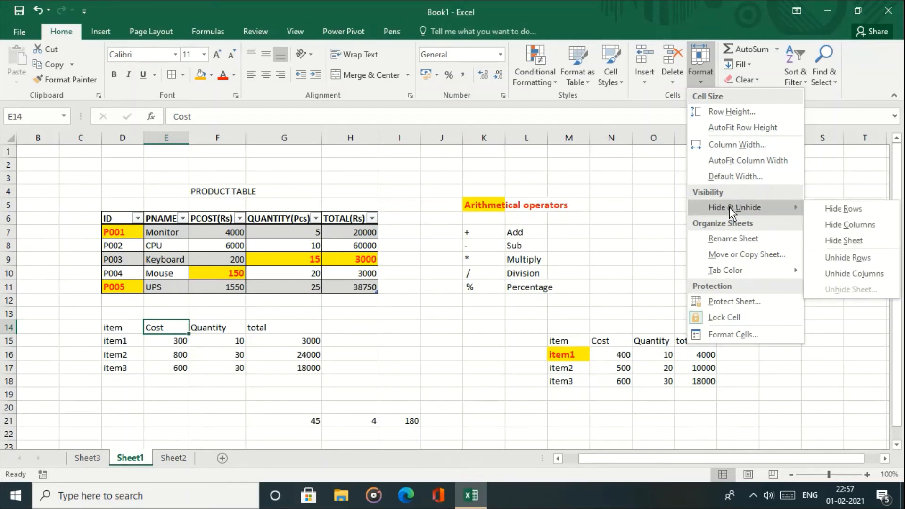
left_click(823, 213)
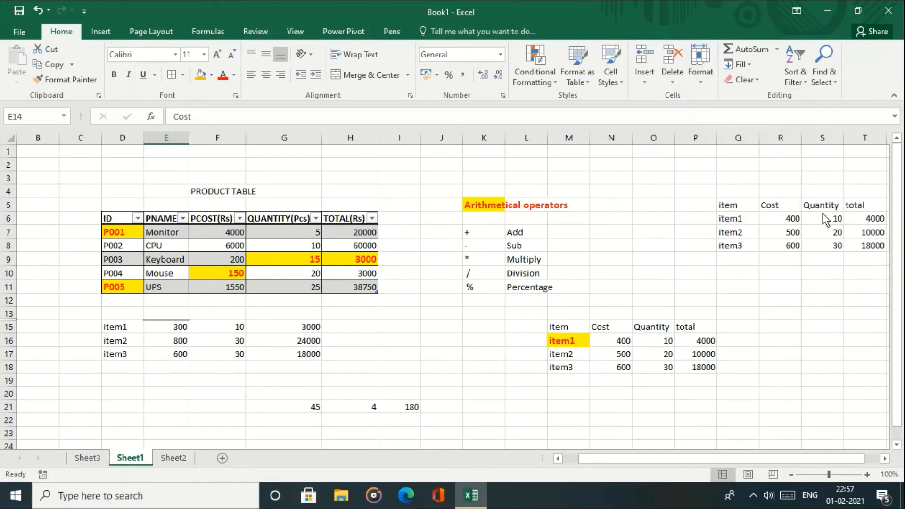
Step: Unhide row 14 with the item, Cost, Quantity and total headers
left_click(710, 82)
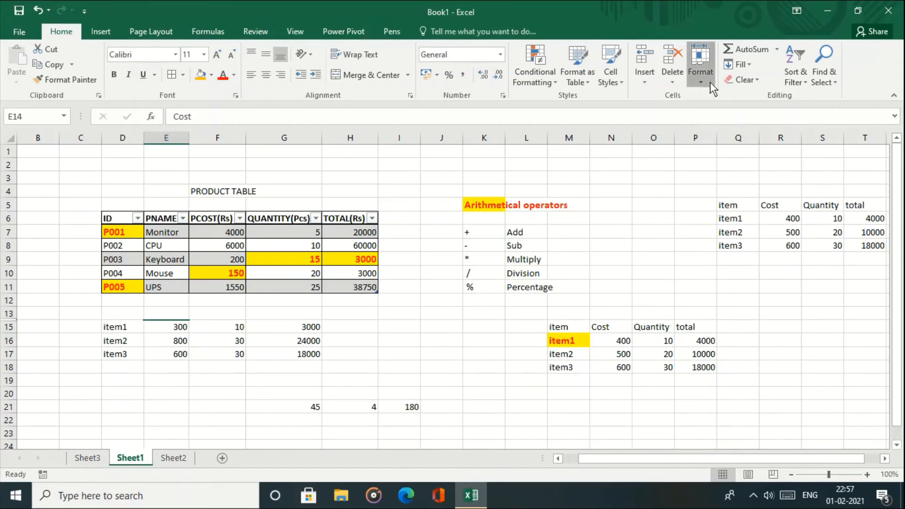
mouse_move(739, 217)
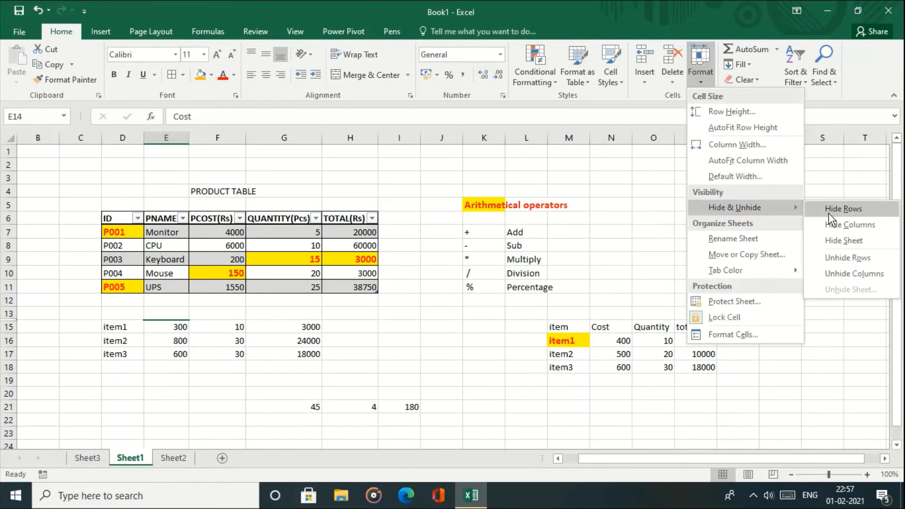
left_click(844, 257)
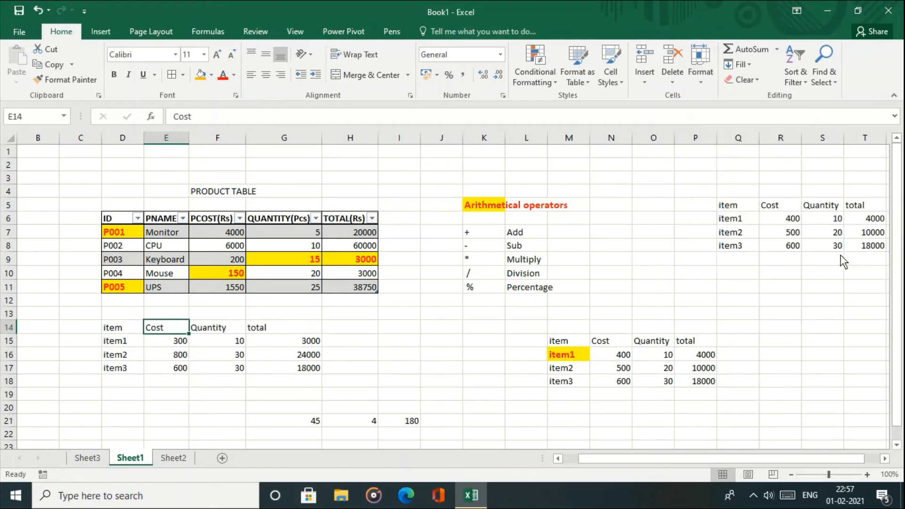
Step: Examine the Protect Sheet options for Sheet1 and the remaining cell format options, leaving the sheet unprotected
left_click(702, 84)
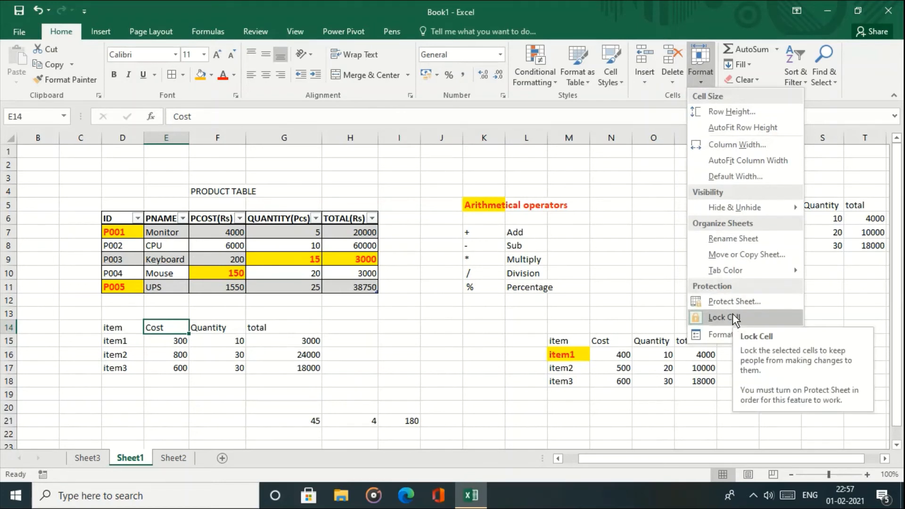
left_click(731, 302)
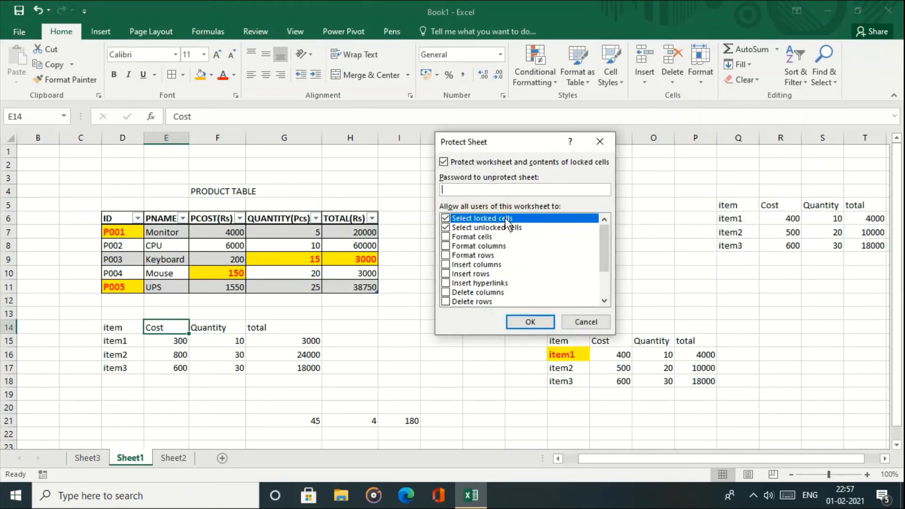
left_click(585, 322)
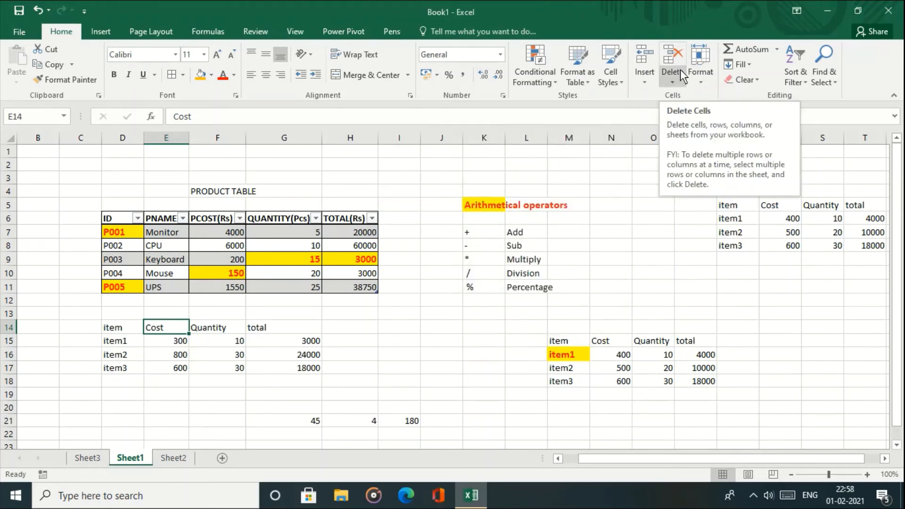
left_click(697, 81)
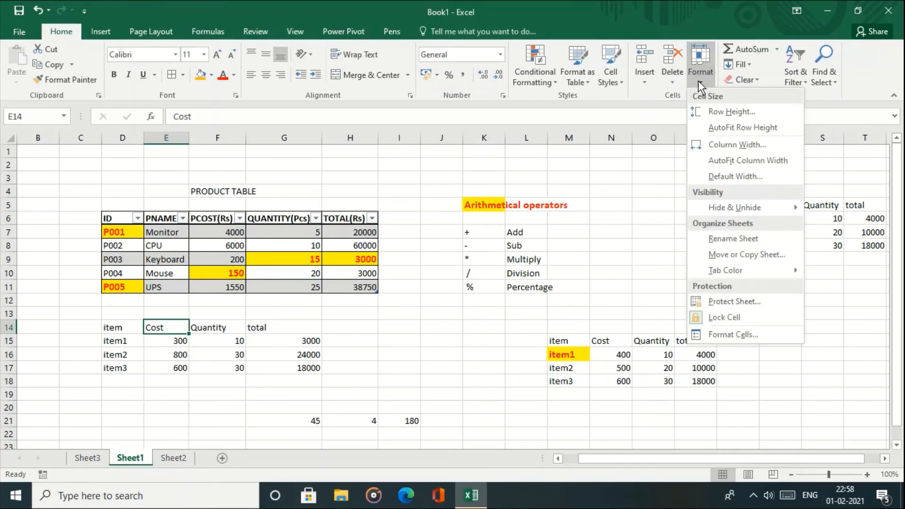
left_click(620, 194)
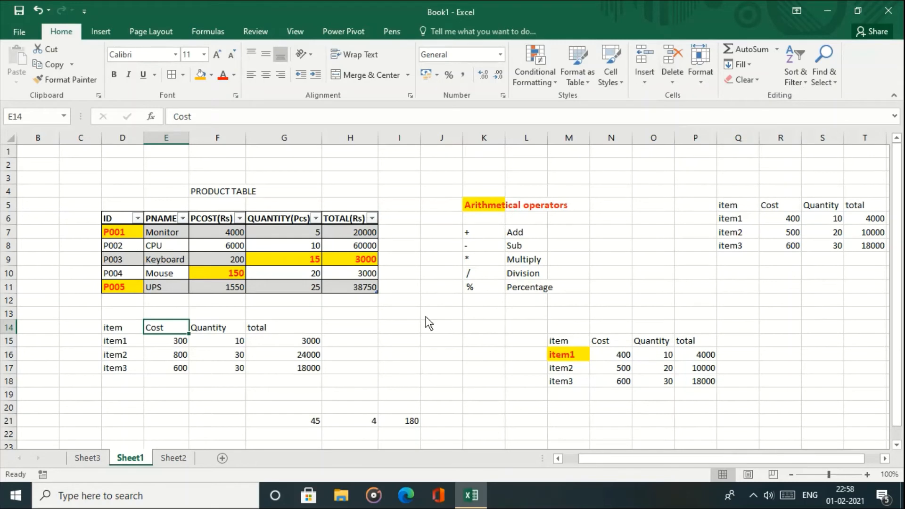
Step: Sum the item totals above cell G19 with AutoSum, using the range G15:G18
left_click(289, 396)
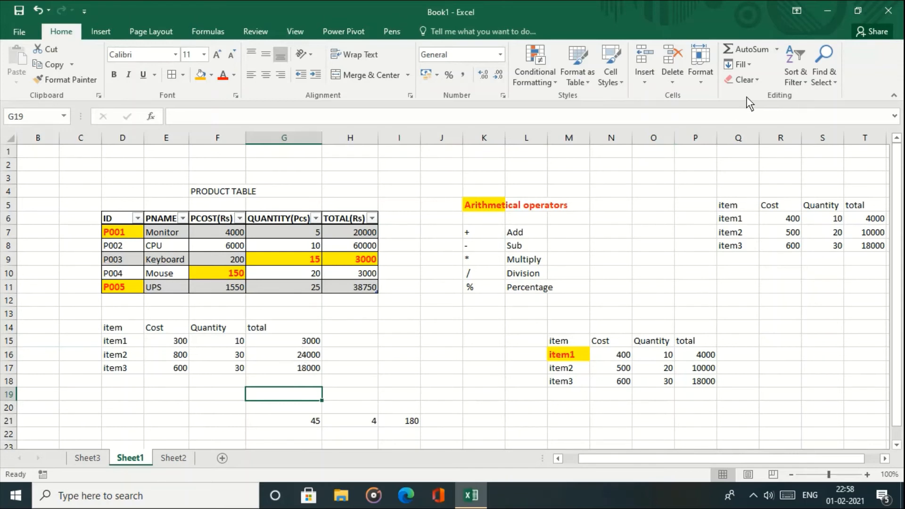
left_click(753, 52)
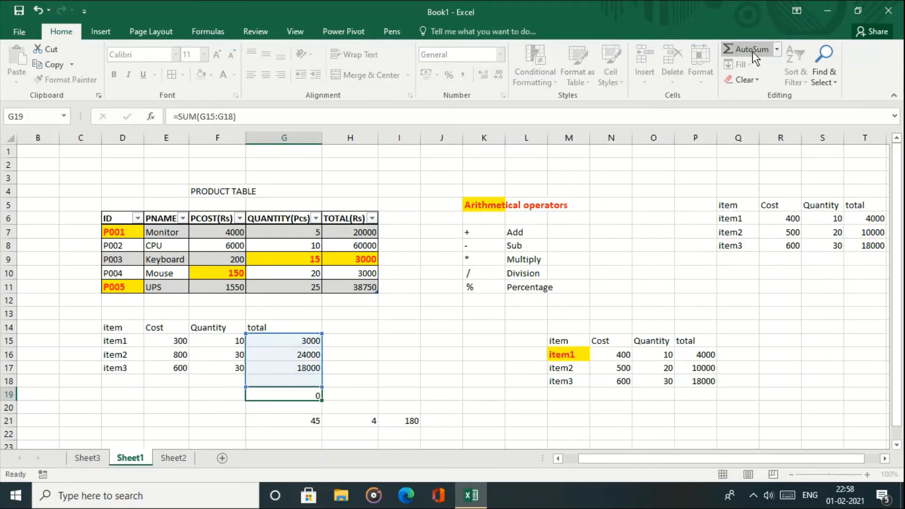
key("Return")
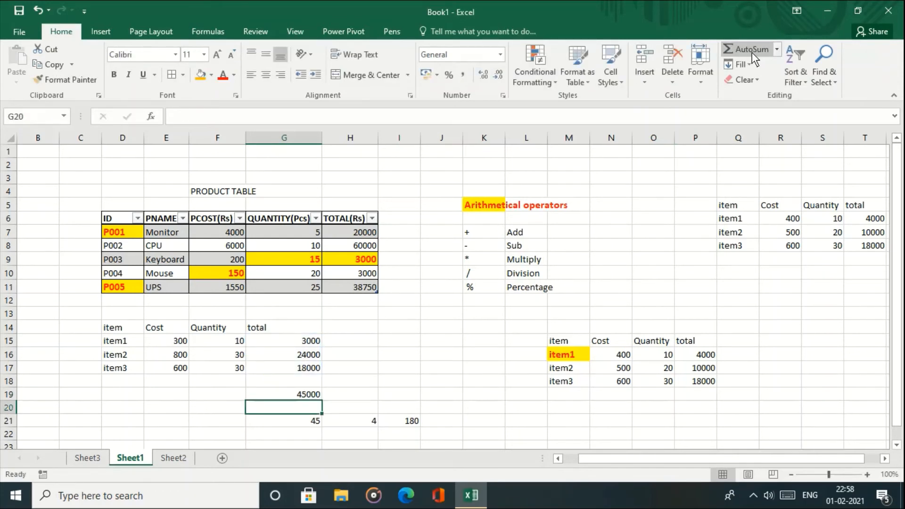
Step: Calculate the maximum of the item totals G15:G17 in cell G20 with the Max function
left_click(777, 49)
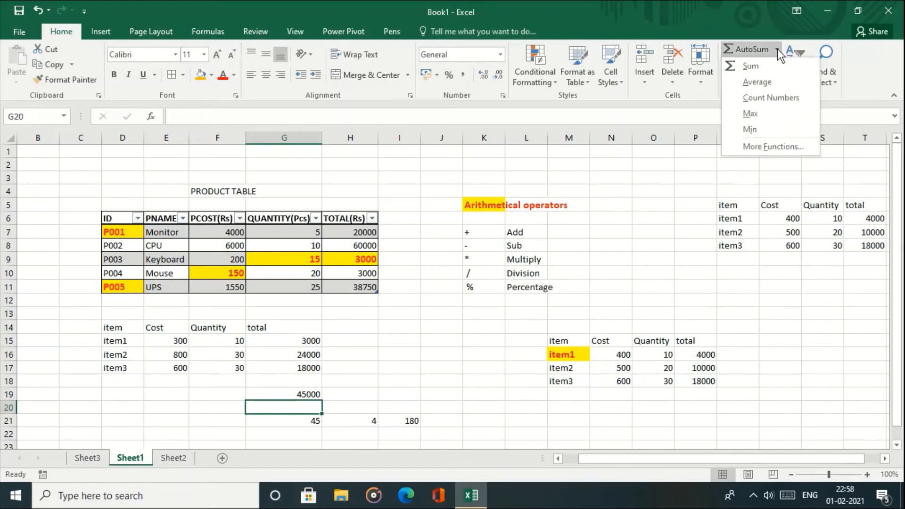
left_click(751, 113)
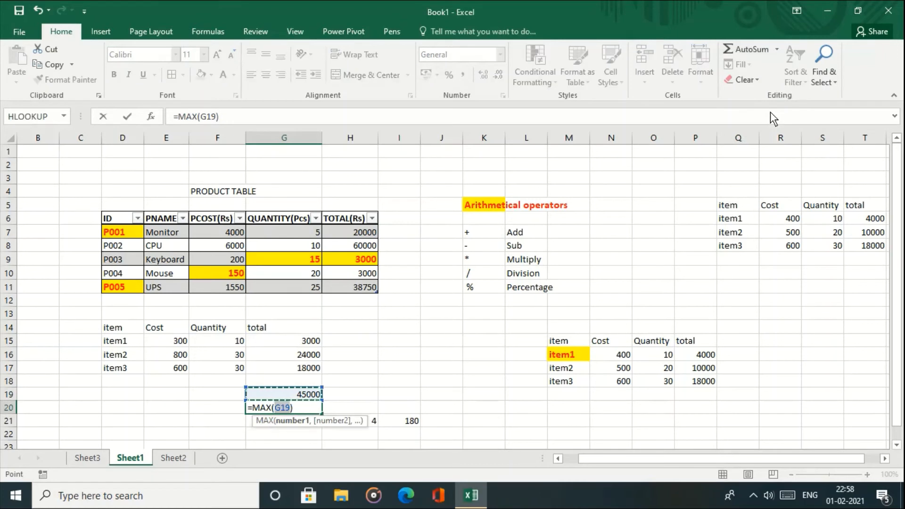
left_click_drag(317, 341, 316, 365)
key("Return")
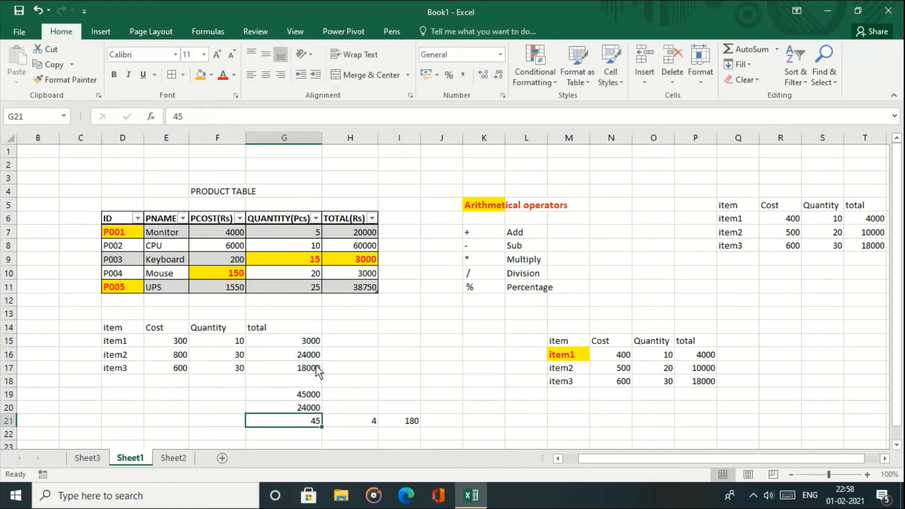
Step: Calculate the minimum of the item quantities in cell F20 with the Min function over F15:F19
key("Up")
key("Up")
key("Left")
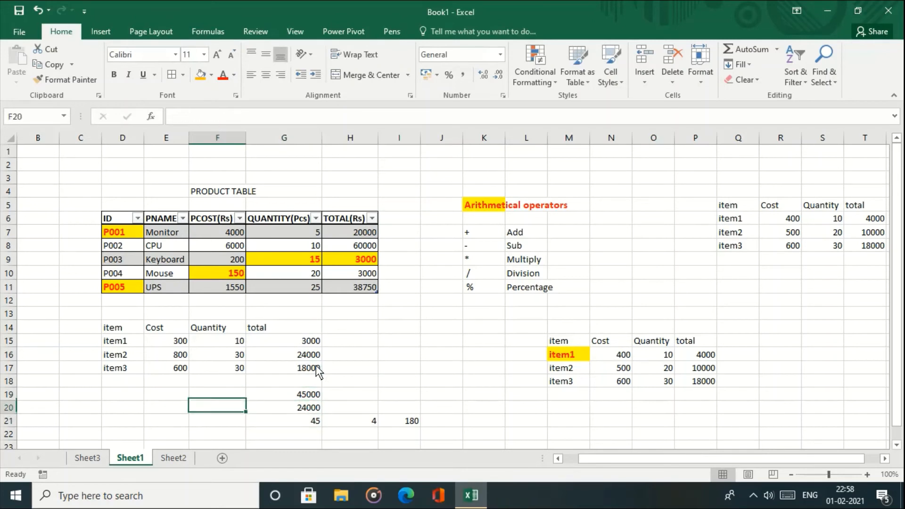
key("Down")
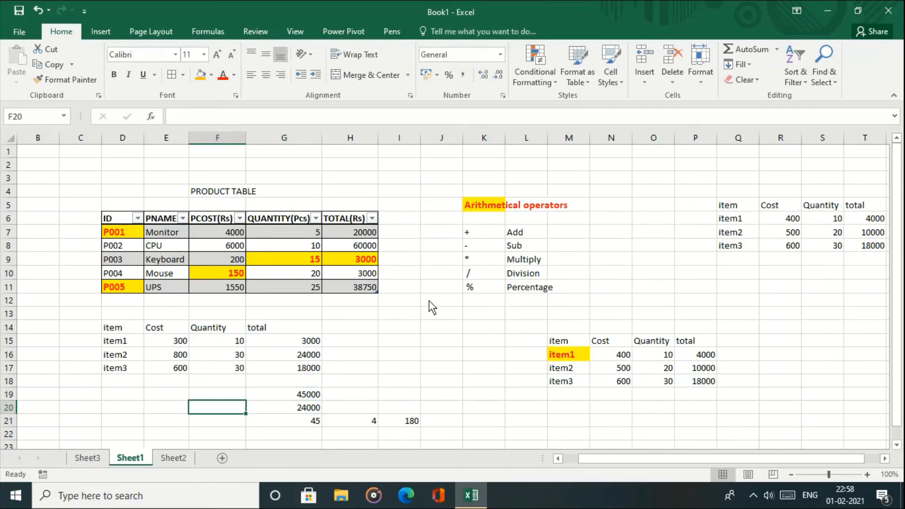
left_click(778, 48)
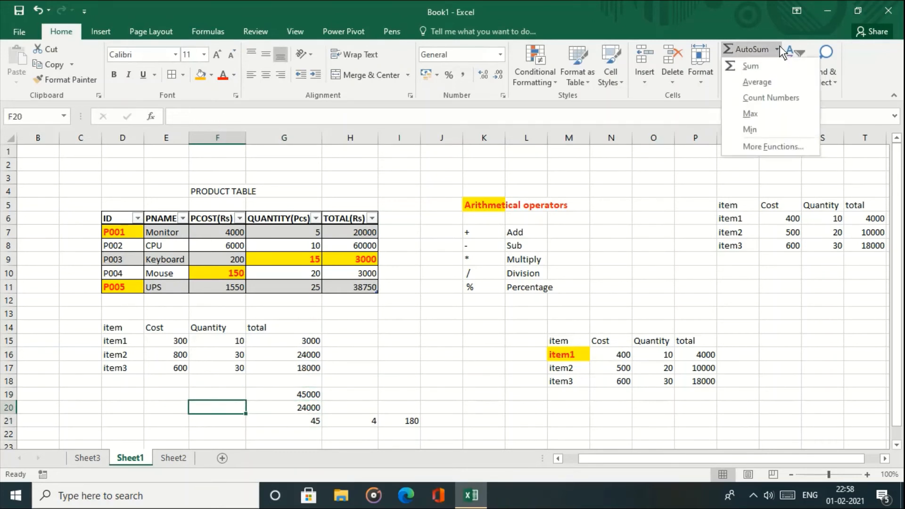
left_click(759, 125)
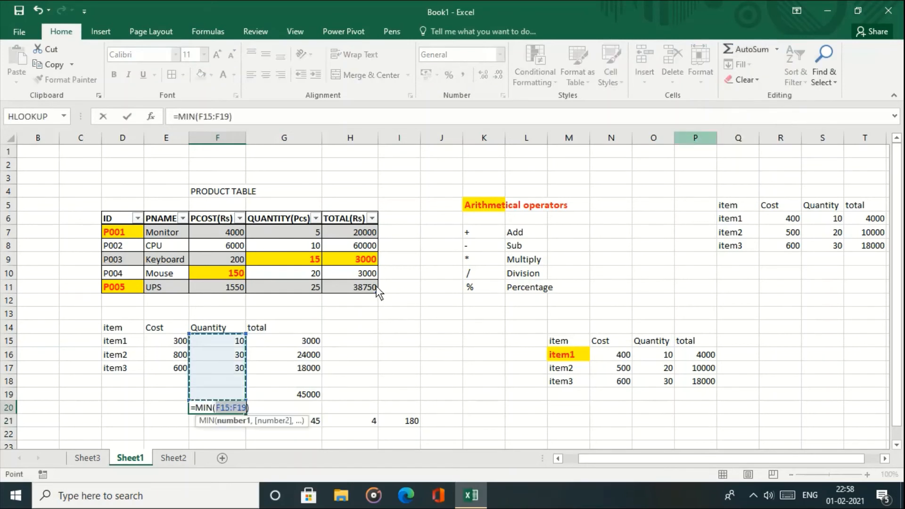
key("Return")
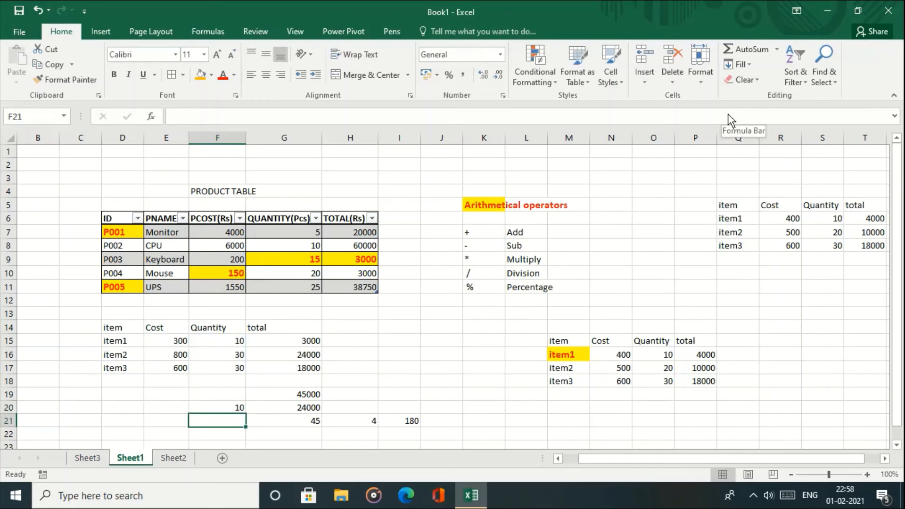
Step: Fill the total formula =E15*F15 from G15 down through G17
left_click(183, 474)
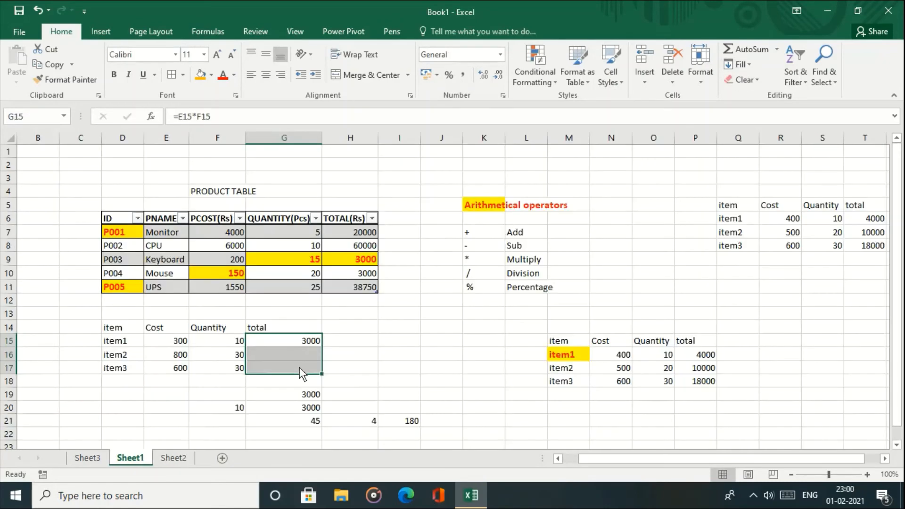
left_click(749, 65)
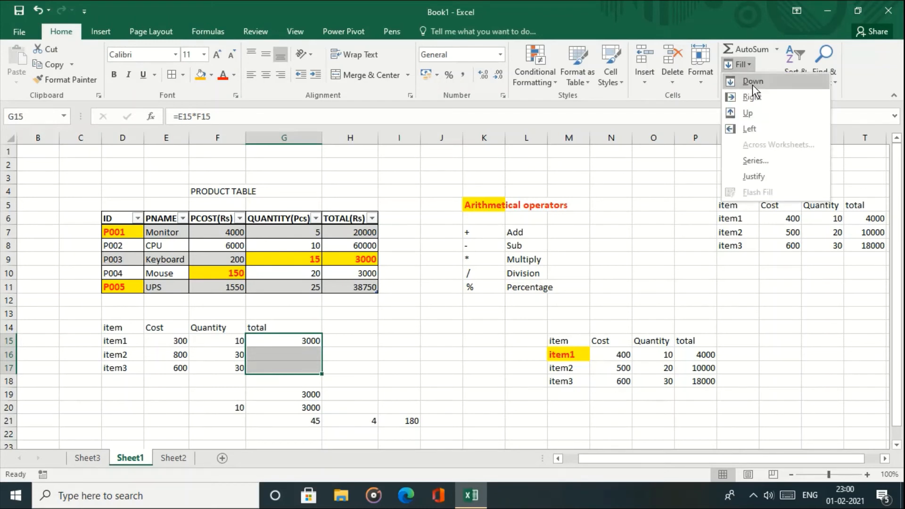
left_click(753, 84)
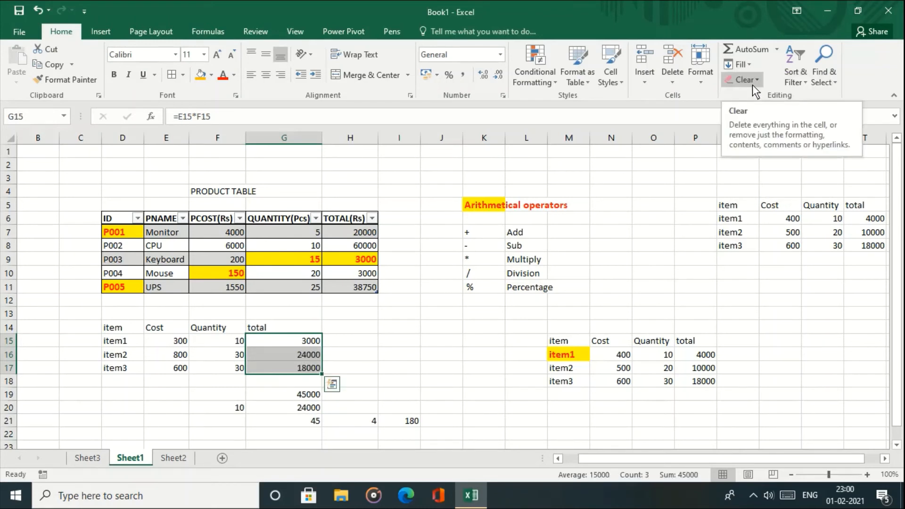
Step: Enter "value" in cell L21 and fill it right across the row through P21
left_click(537, 423)
type("value")
key("Return")
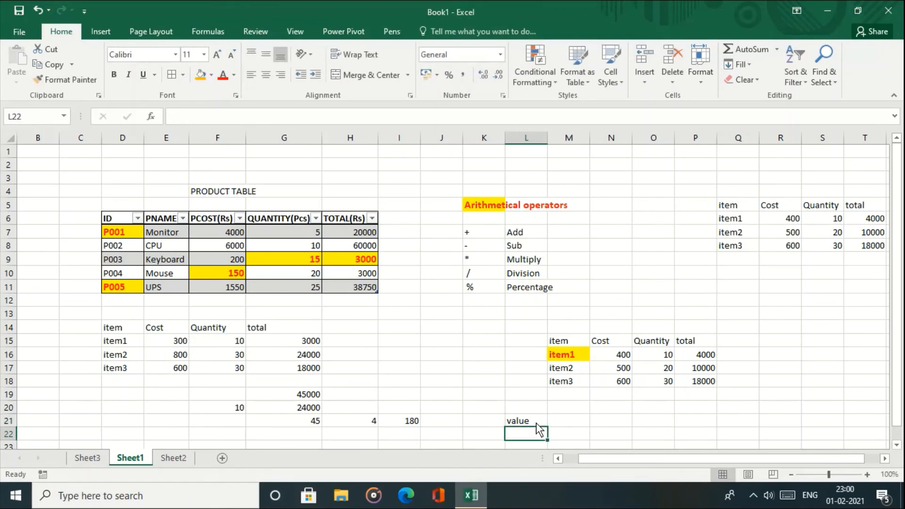
left_click(536, 423)
key("shift+Right")
key("shift+Right")
key("shift+Right")
key("shift+Right")
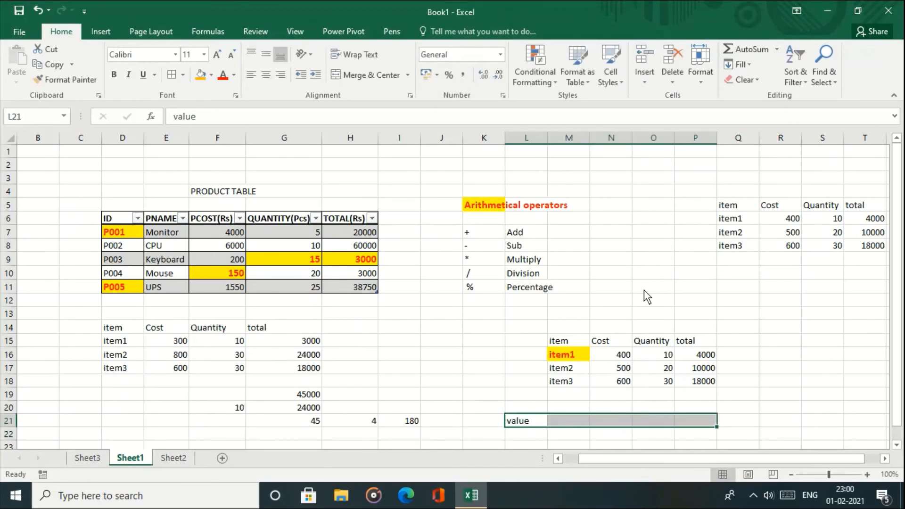
left_click(745, 64)
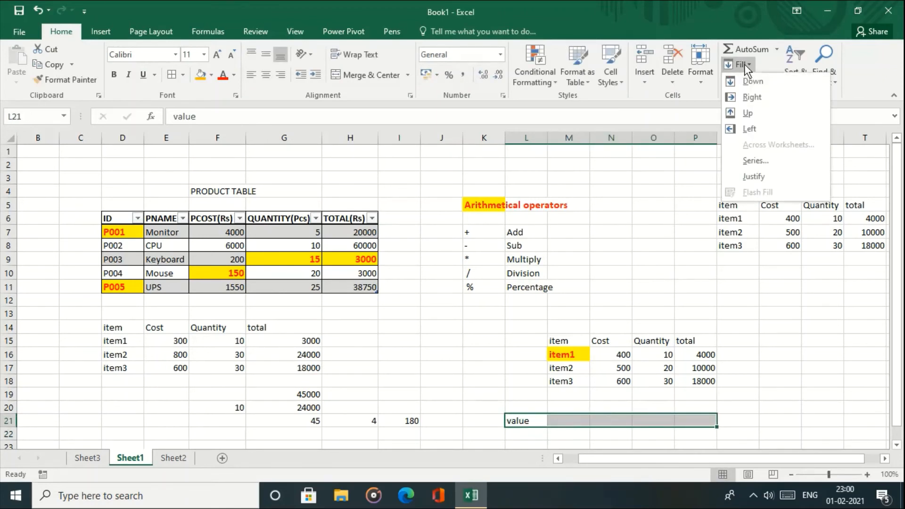
left_click(756, 93)
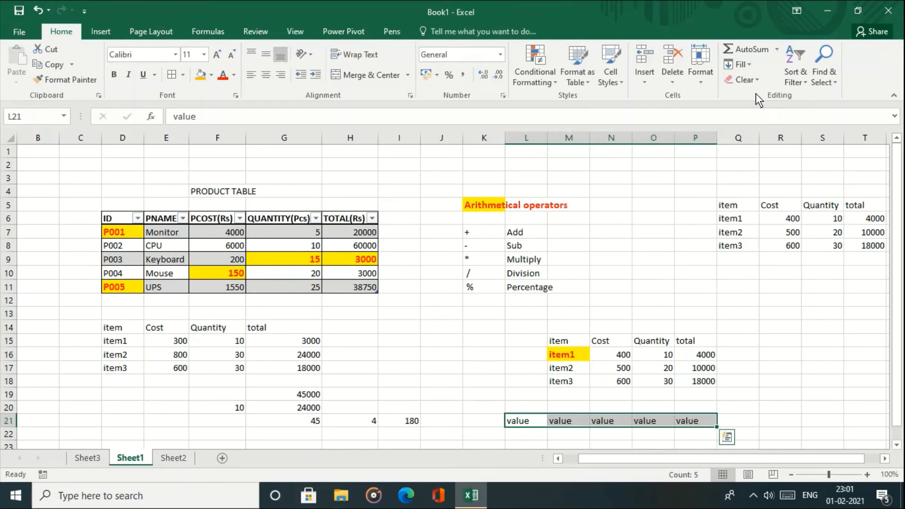
Step: Clear the repeated "value" entries from cells L21:P21
key("Delete")
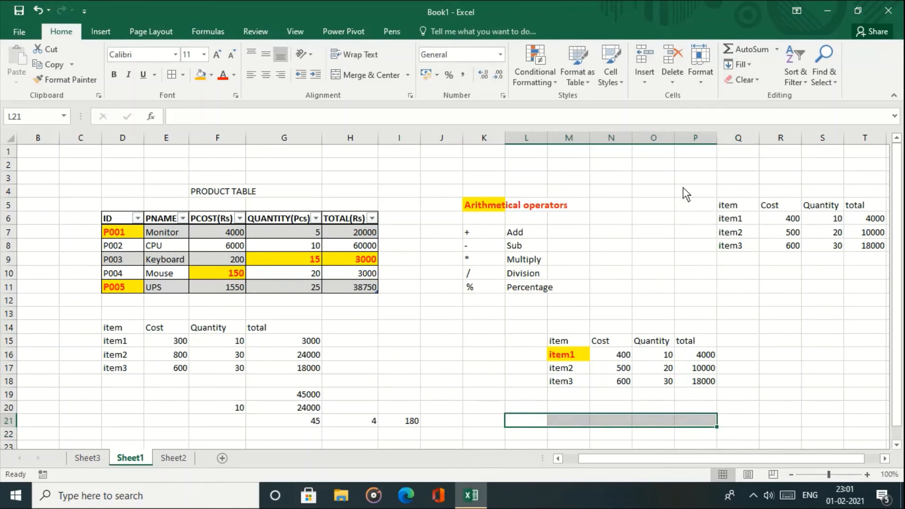
left_click(742, 66)
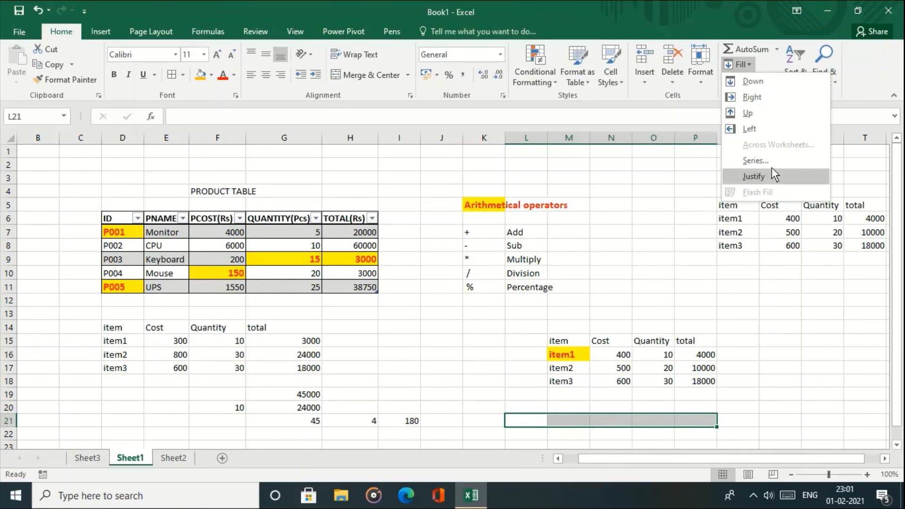
left_click(606, 434)
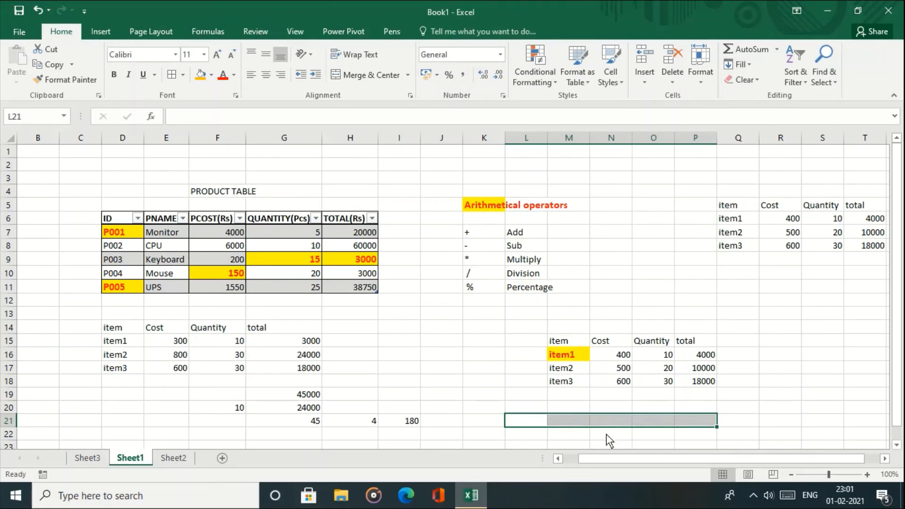
Step: Enter the starting months "jan" in cell L20 and "feb" in cell M20
left_click(549, 432)
left_click(529, 413)
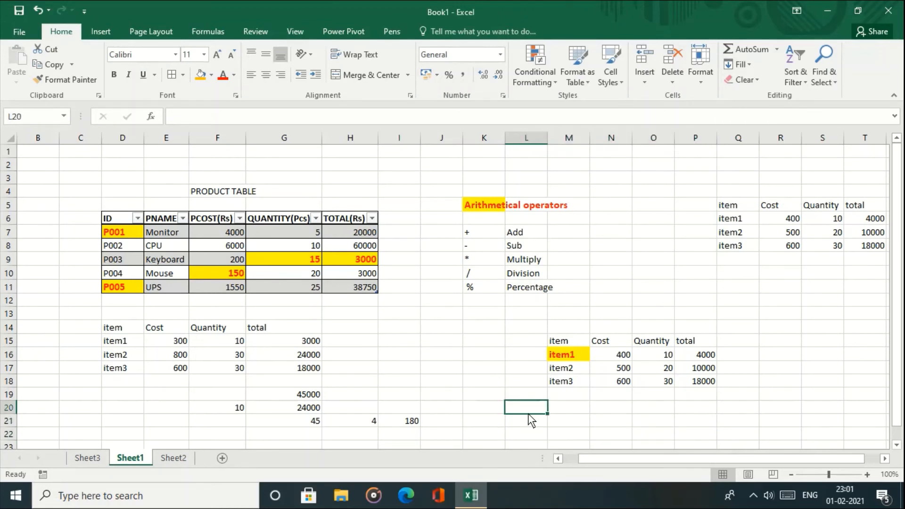
type("jan")
key("Tab")
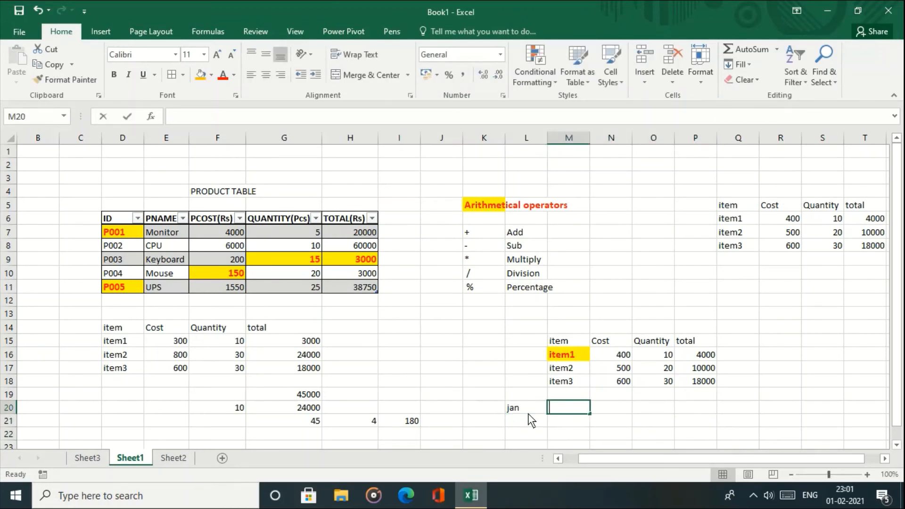
type("feb")
Step: Fill the month names across L20:S20 as a row series of the AutoFill type
left_click_drag(529, 410, 836, 405)
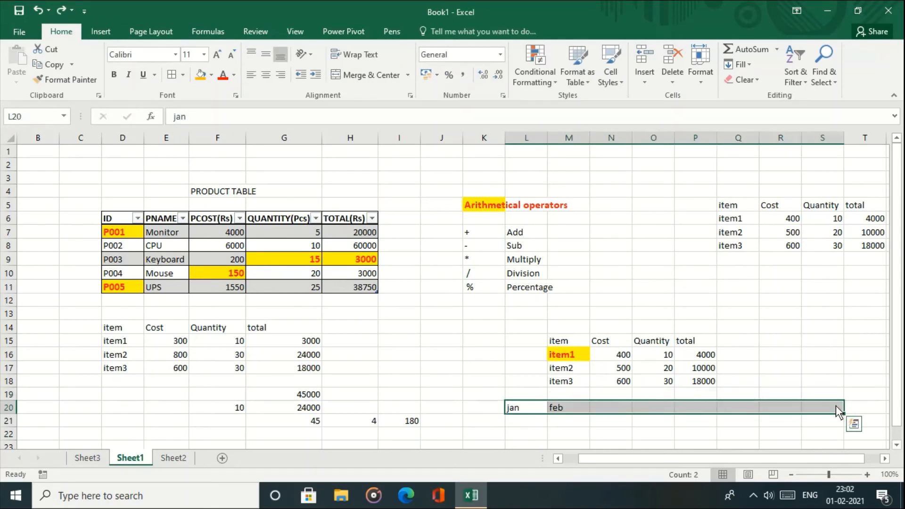
left_click(743, 66)
left_click(744, 157)
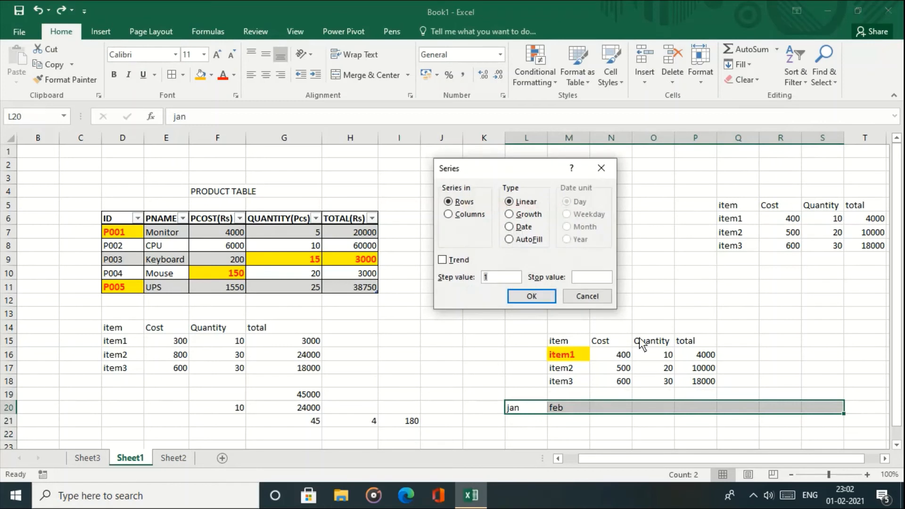
left_click(510, 240)
left_click(539, 294)
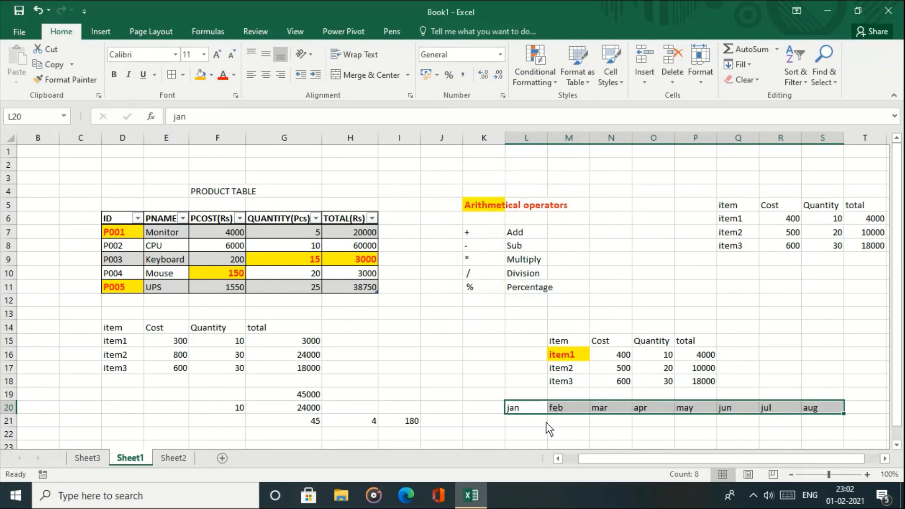
Step: Enter the starting numbers 1 in cell L22 and 2 in cell M22
left_click(533, 431)
type("1")
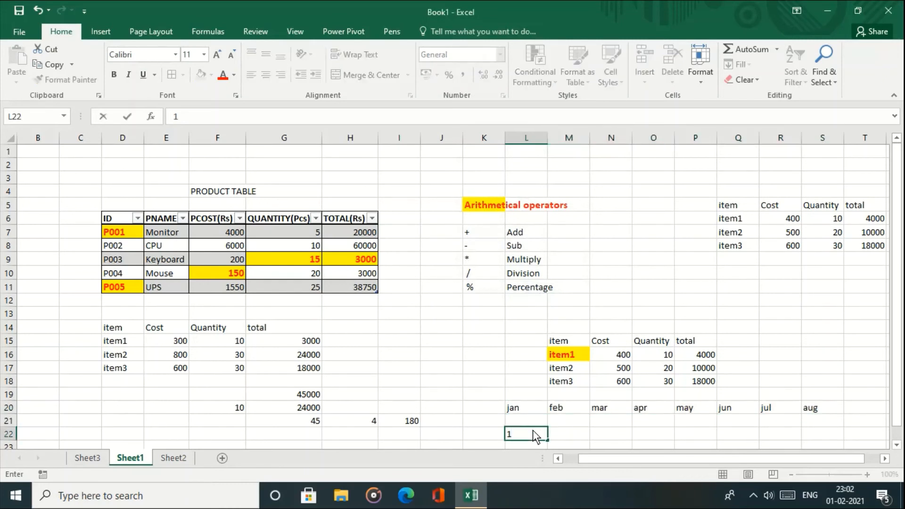
key("Tab")
type("2")
key("Tab")
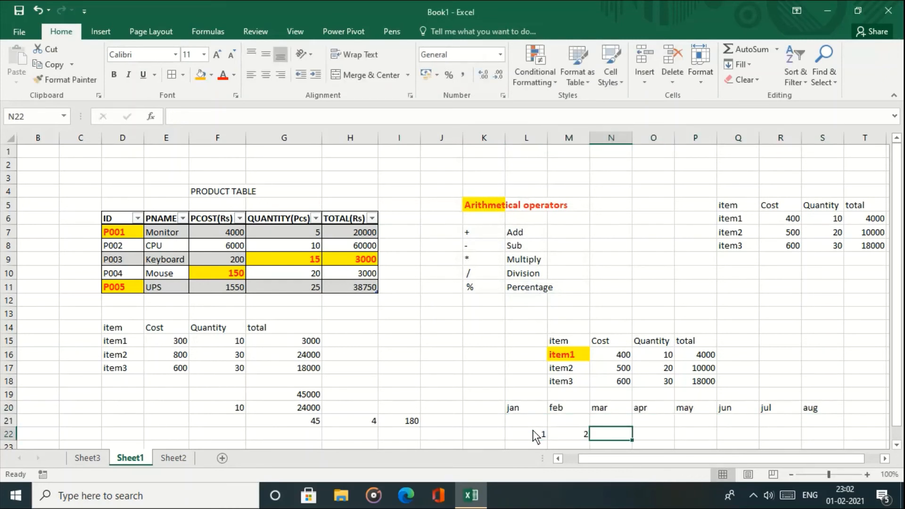
Step: Fill the numbers across L22:S22 as a linear row series with a step value of 1
key("Left")
key("Left")
key("shift+Right")
key("shift+Right")
key("shift+Right")
key("shift+Right")
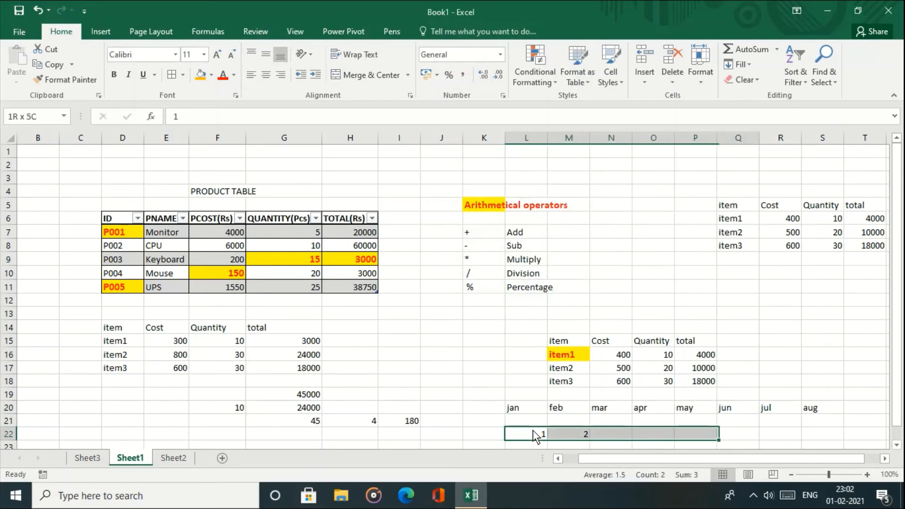
key("shift+Right")
key("shift+Right")
key("shift+Right")
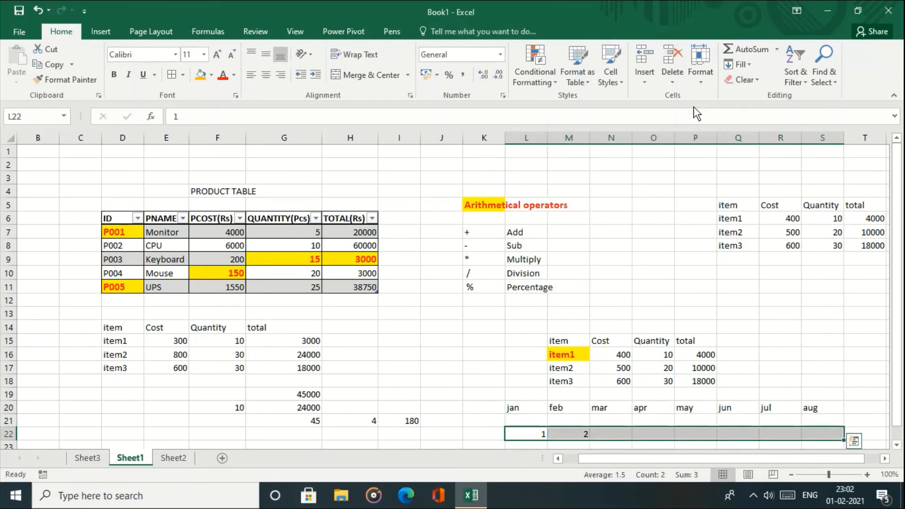
left_click(737, 66)
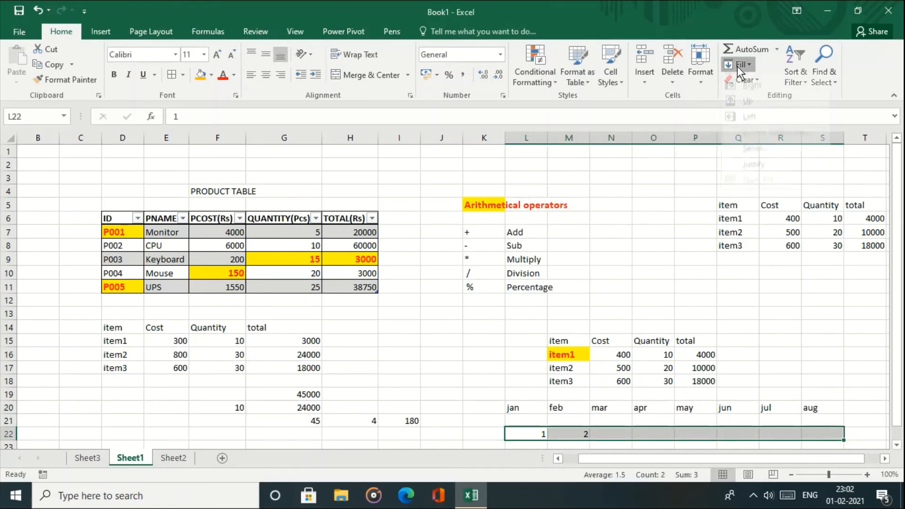
left_click(737, 165)
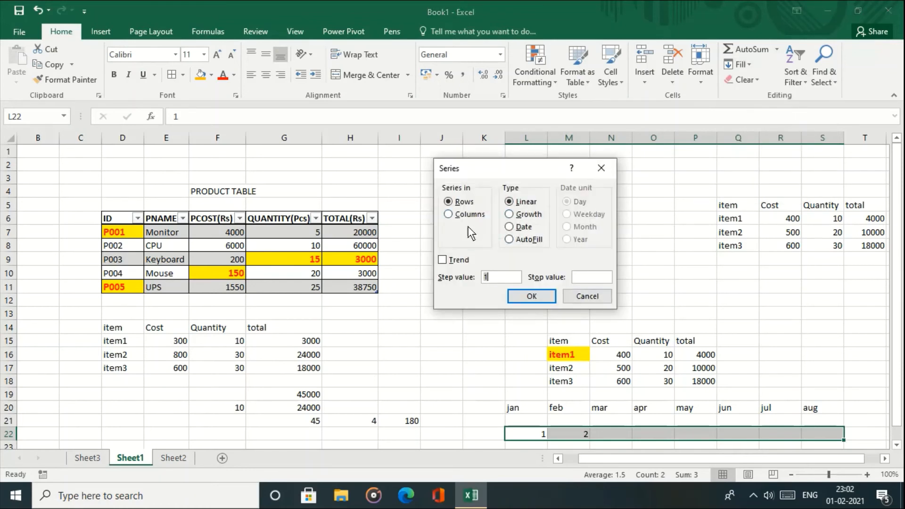
left_click(546, 297)
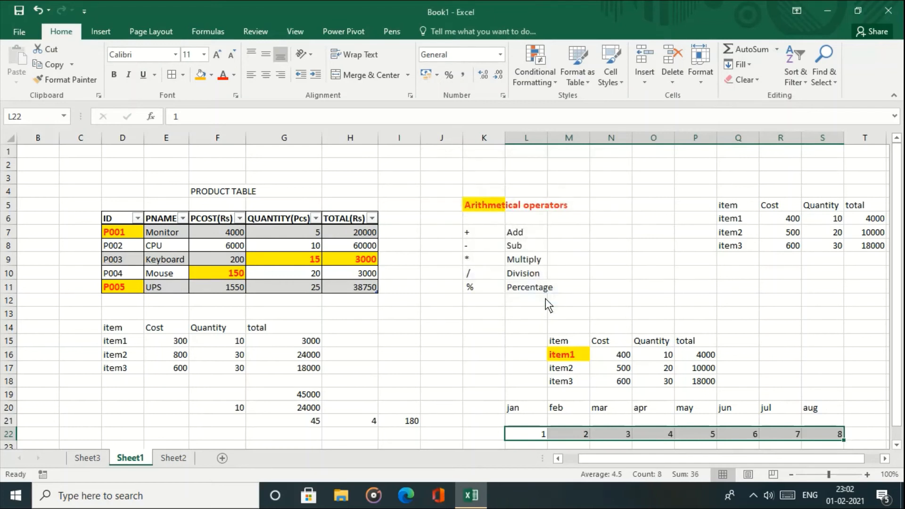
left_click(747, 70)
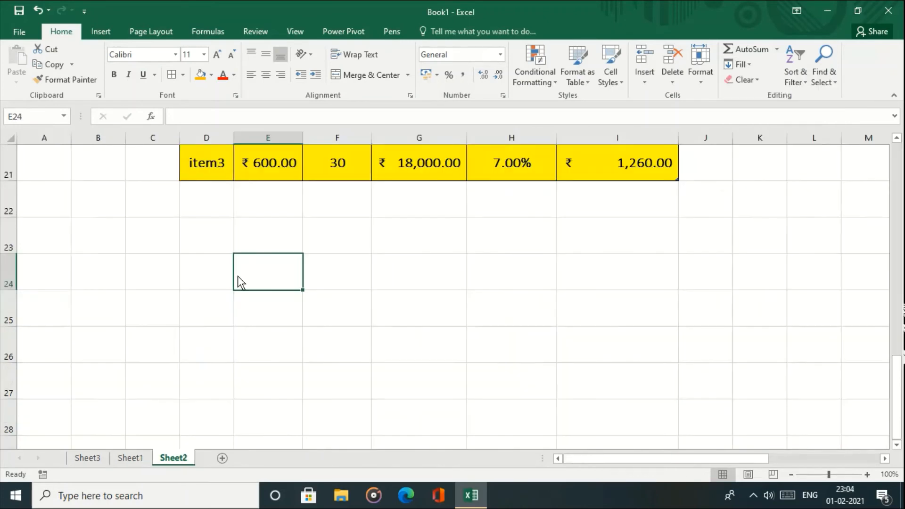
Step: Enter the text "item1 item 2 item 3 item 4 item 5" in cell E24 of Sheet2
type("item")
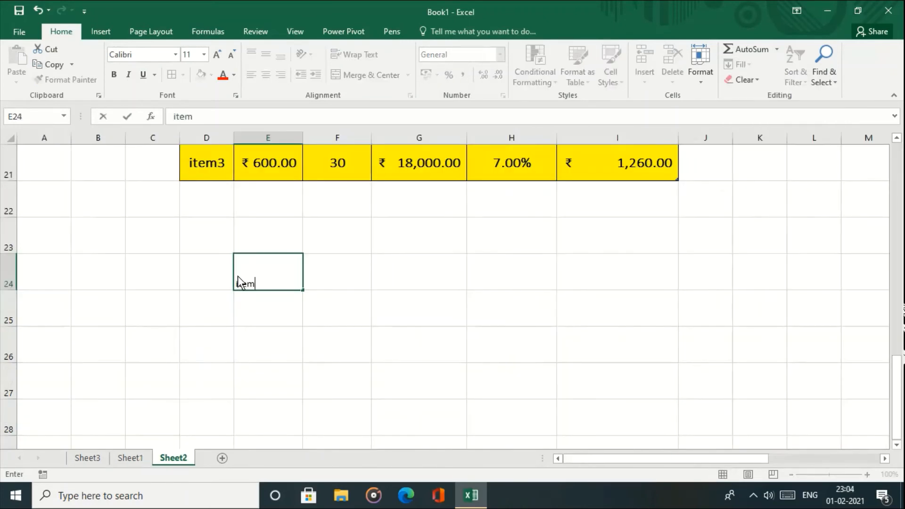
type("1 item 2 item ")
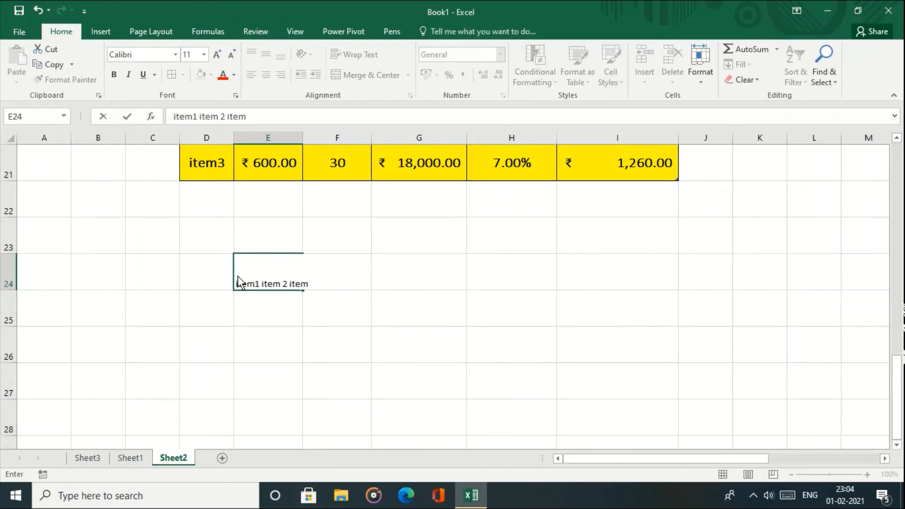
type("3 item 4 item 5")
key("ctrl+Return")
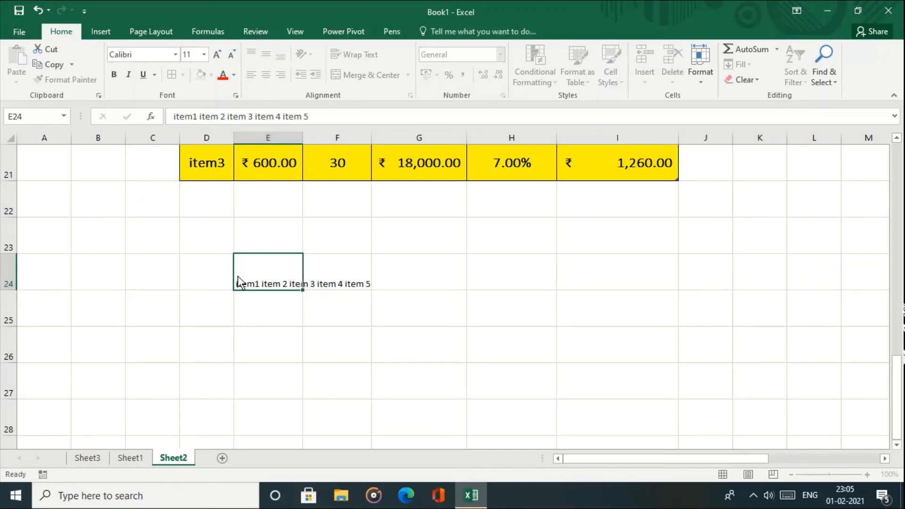
key("Left")
key("Left")
key("Left")
key("Left")
key("Right")
key("Right")
key("Right")
key("Right")
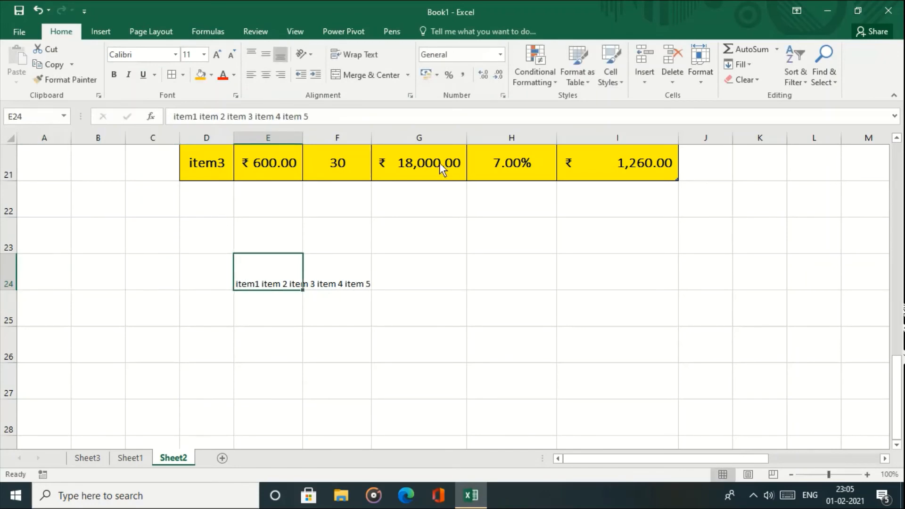
Step: Justify the long item text in cell E24 with Fill, allowing it to extend into the cells below
left_click(753, 63)
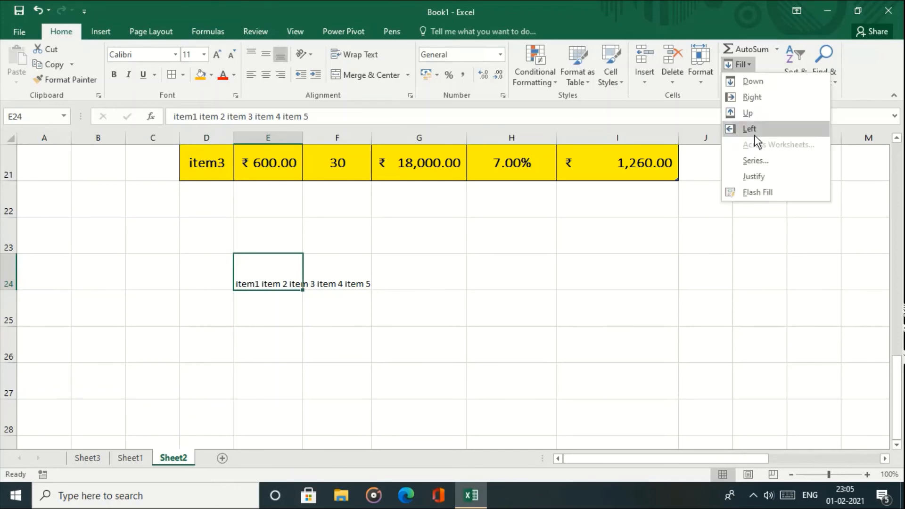
left_click(756, 175)
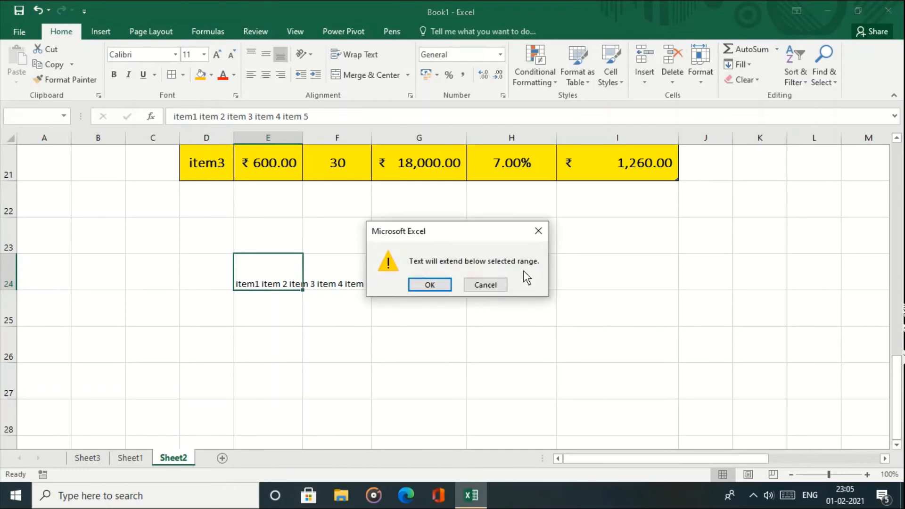
left_click(424, 287)
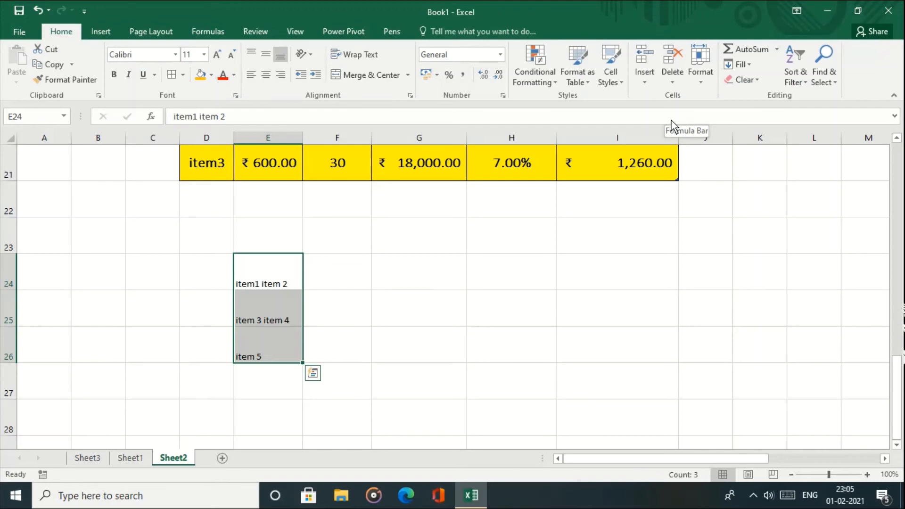
left_click(749, 65)
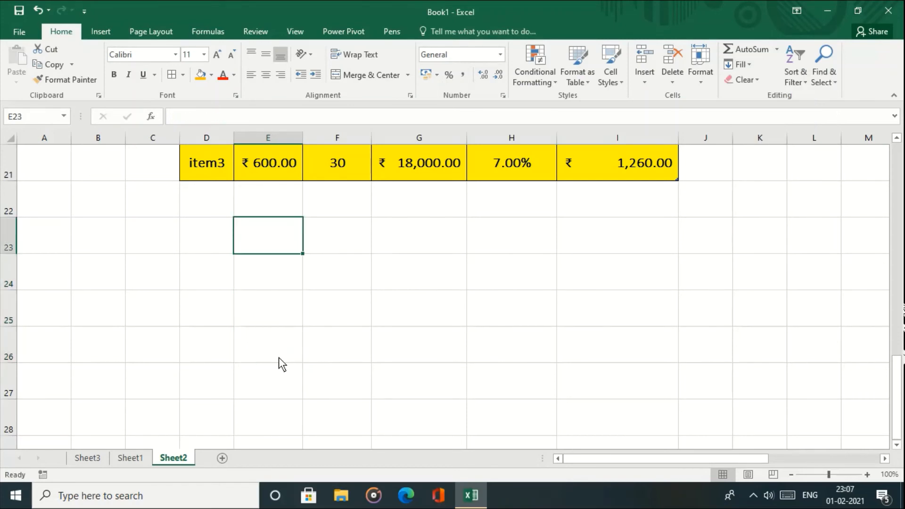
Step: Enter the column headings "details", "first", "last" and "address" in cells E23:H23
type("details")
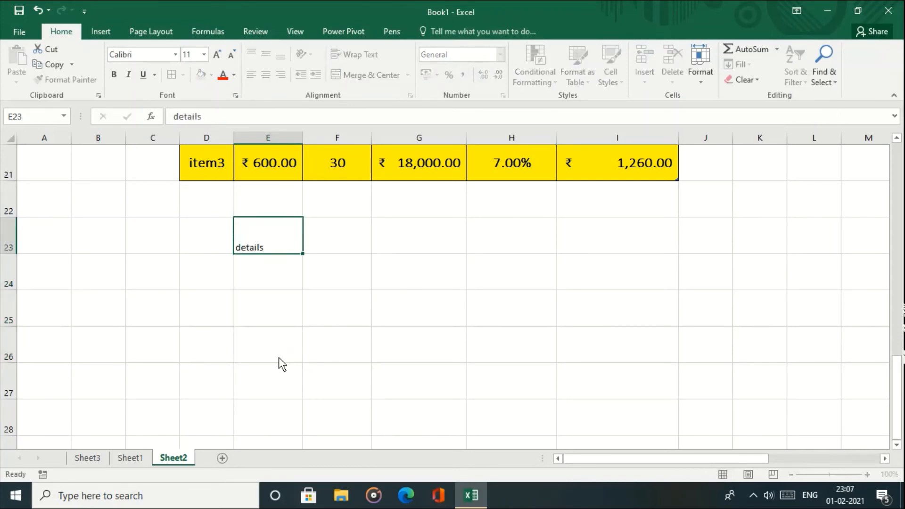
key("Tab")
type("first")
key("Tab")
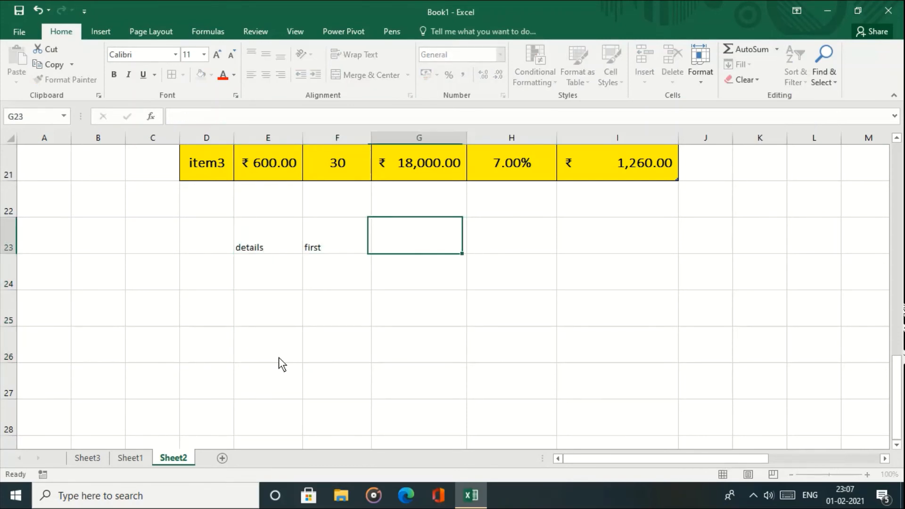
type("la")
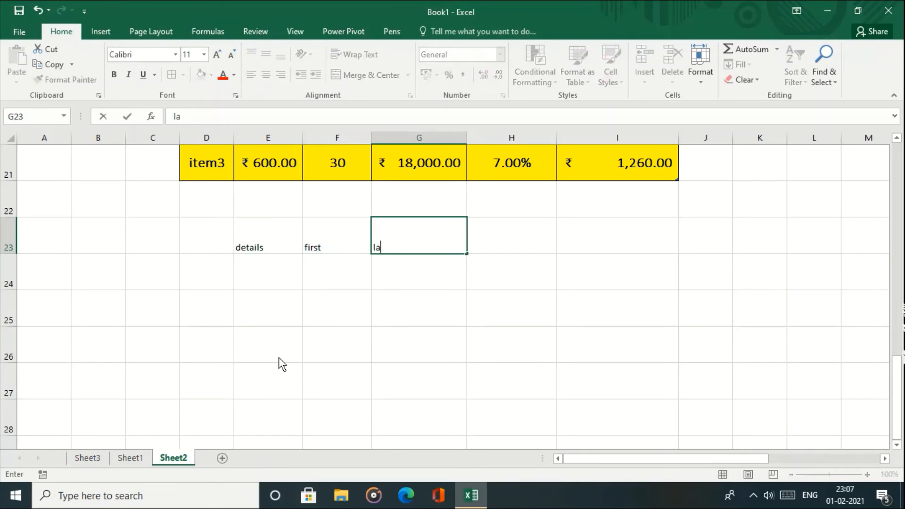
type("st")
key("Tab")
type("address")
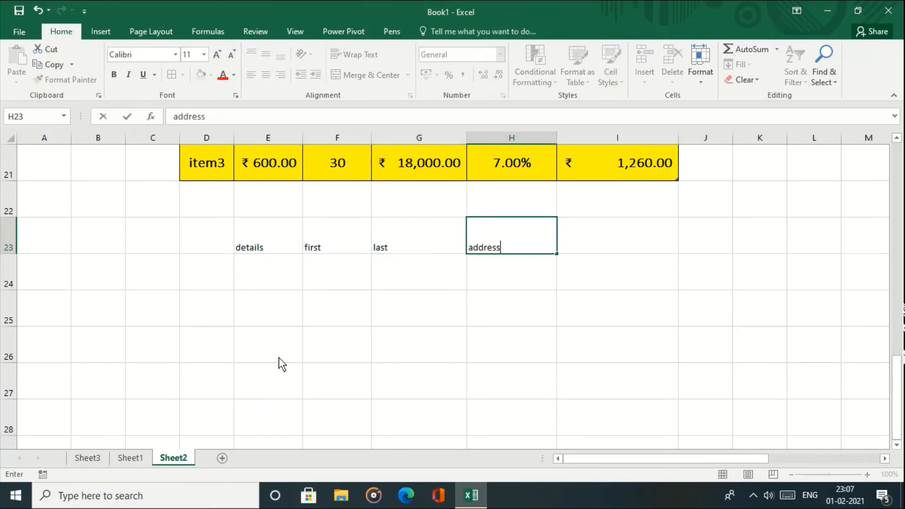
key("Return")
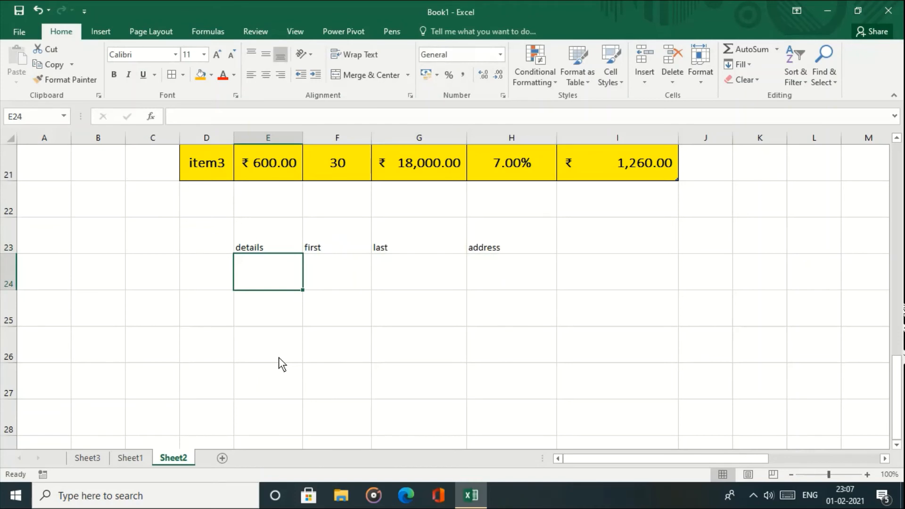
Step: Enter four people's full names, each followed by their place, in cells E24:E27 under the details heading
type("ramesh")
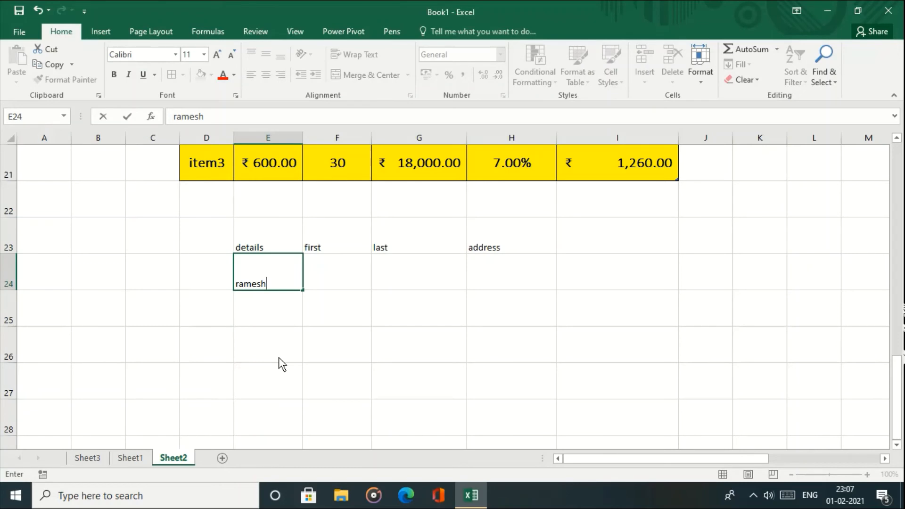
type(" kumar dehri")
key("Return")
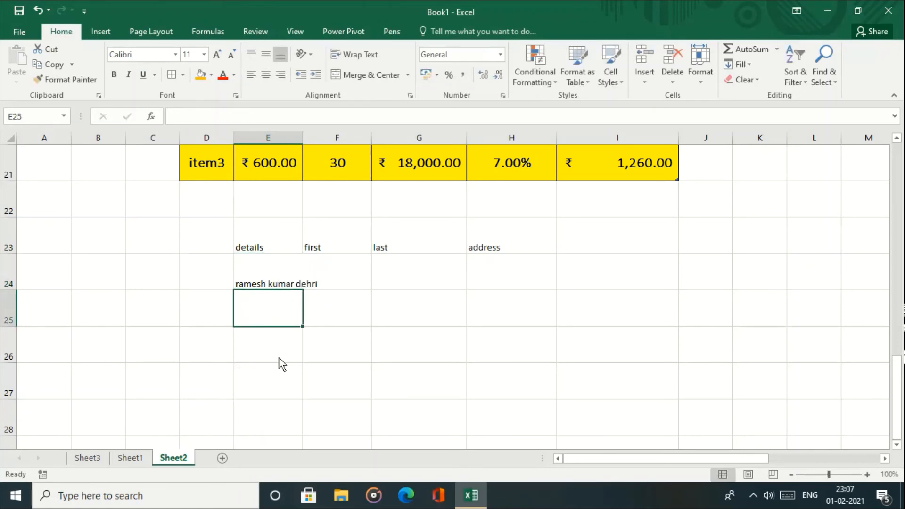
type("sonu kumar ")
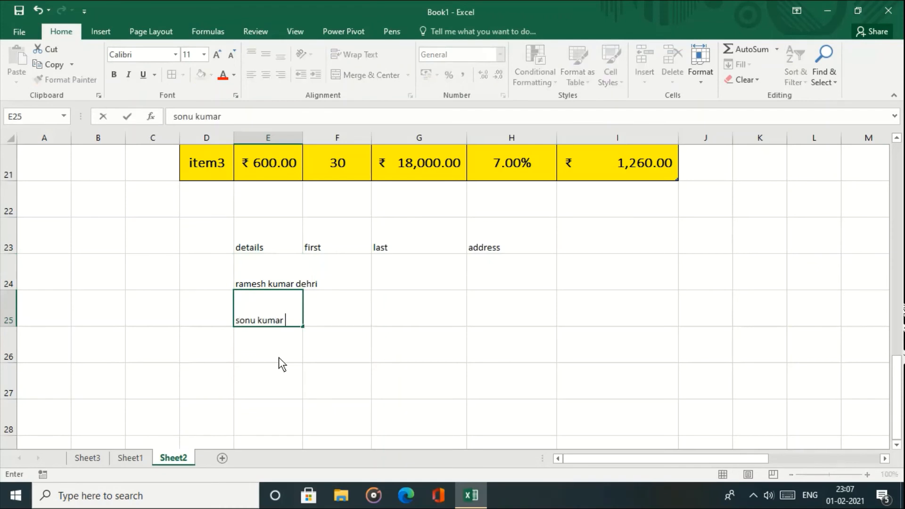
type("ssm")
key("Return")
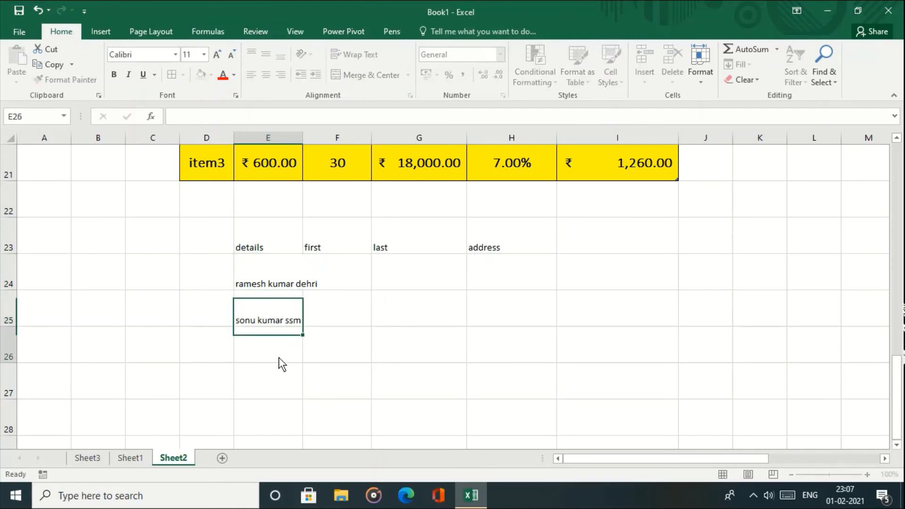
type("pritam kuma")
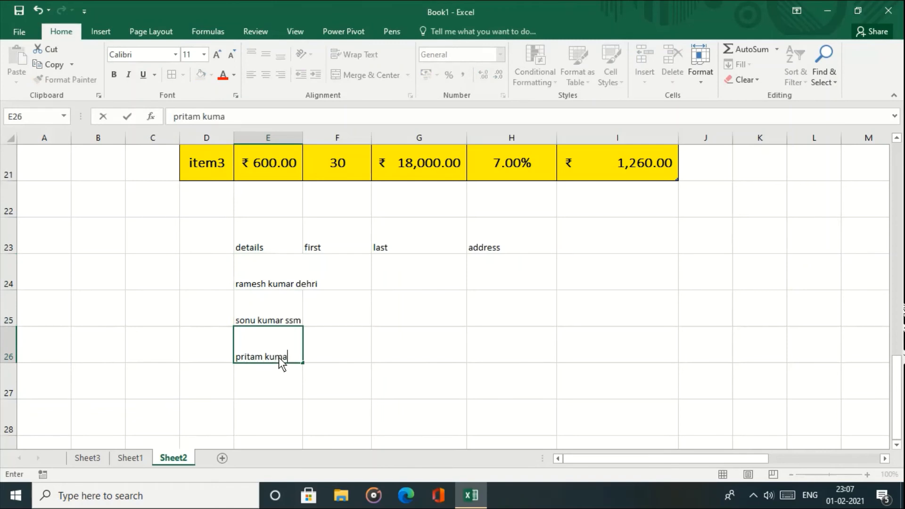
type("r aurangabad")
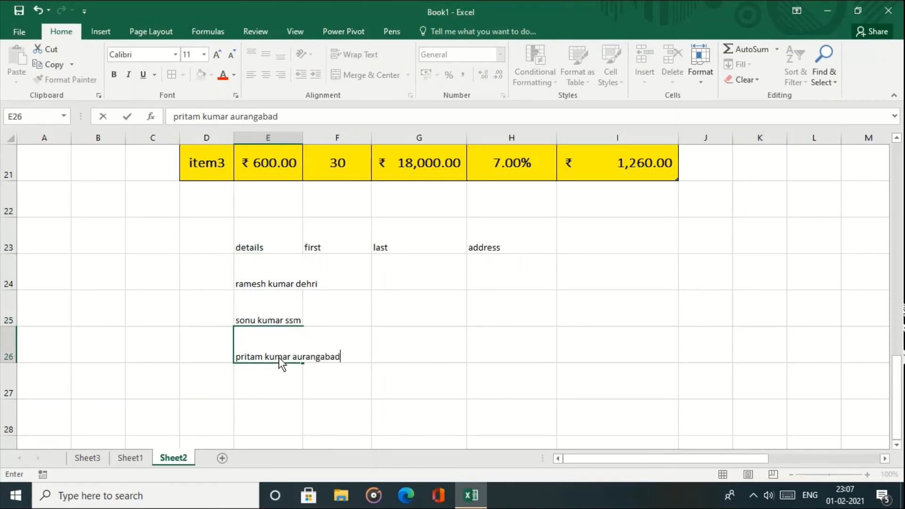
key("Return")
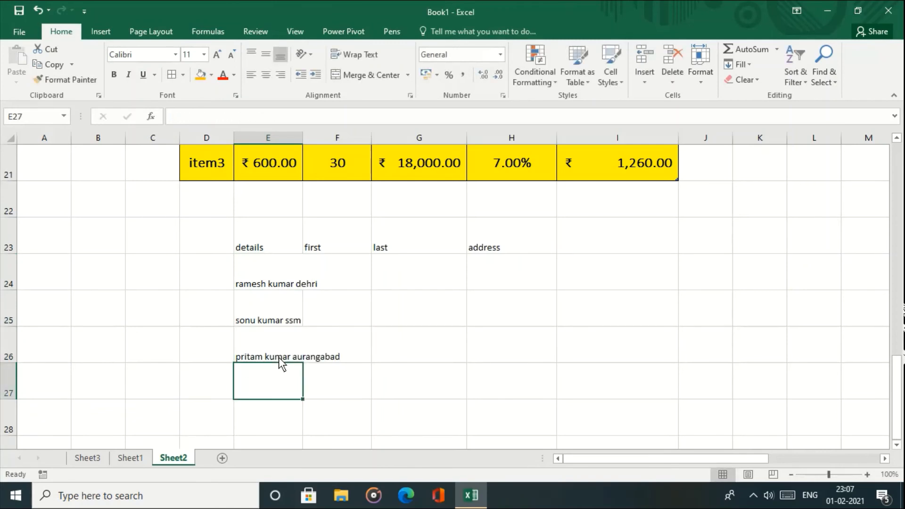
type("mohit lal")
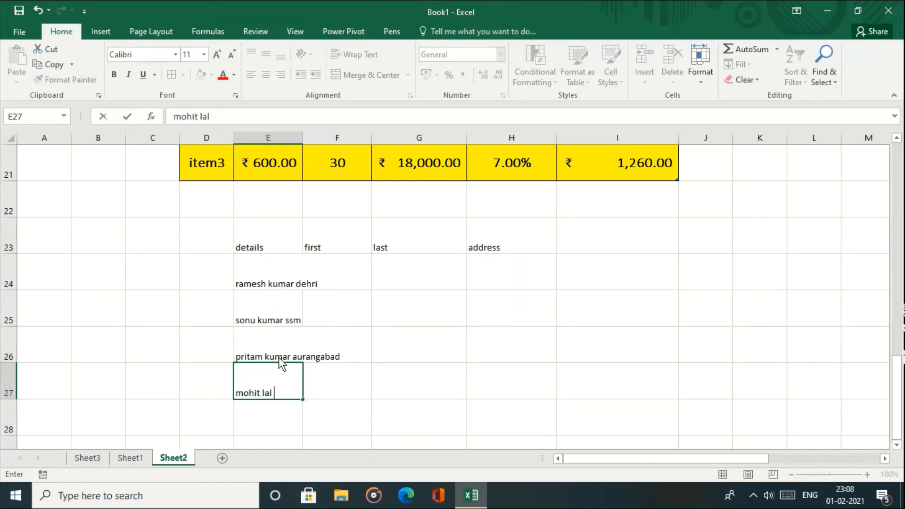
type("dlm")
key("Return")
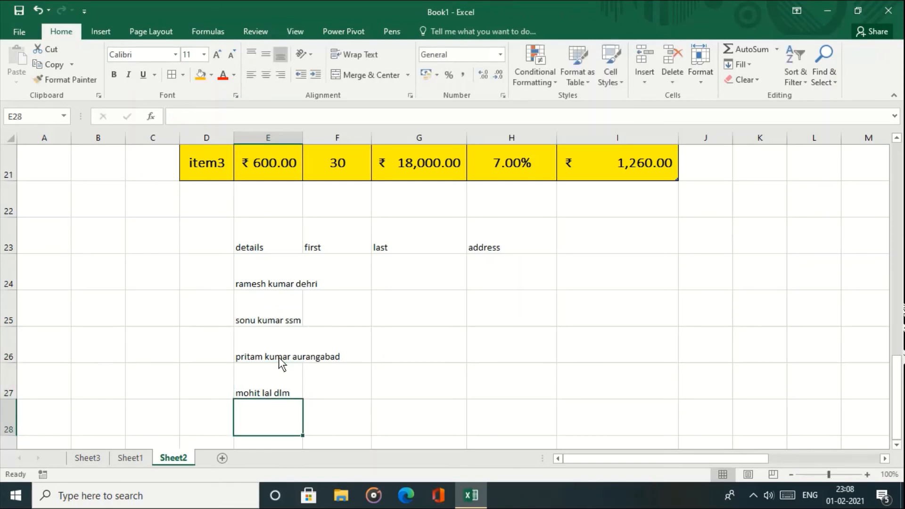
Step: Enter the first person's first name, last name and place separately in cells F24, G24 and H24
left_click(250, 261)
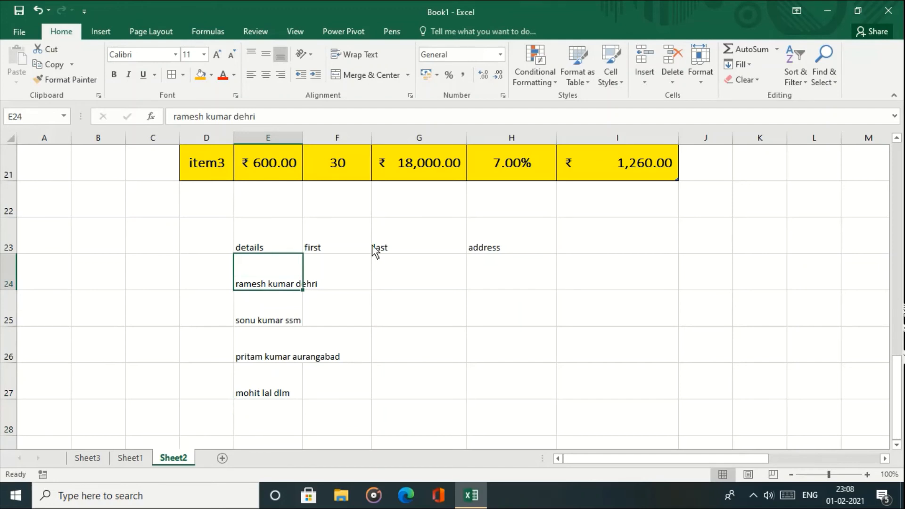
left_click(362, 280)
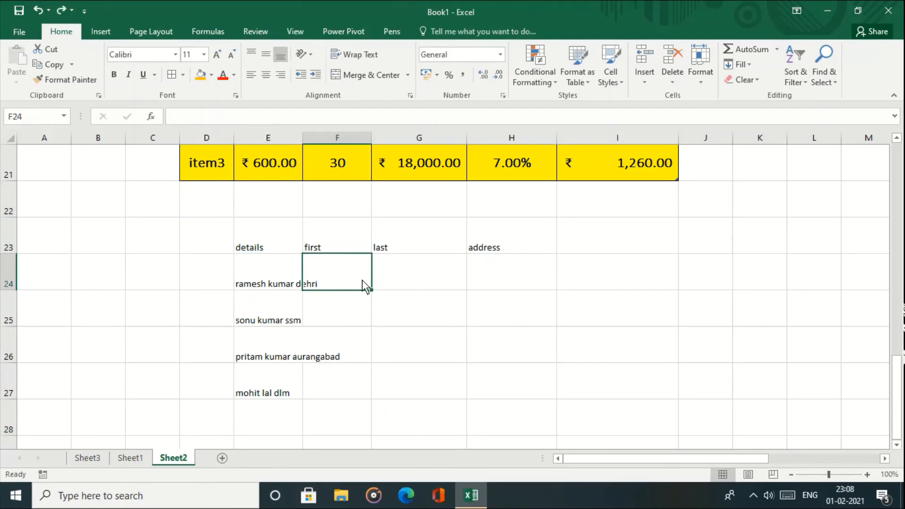
type("ramesh")
key("Tab")
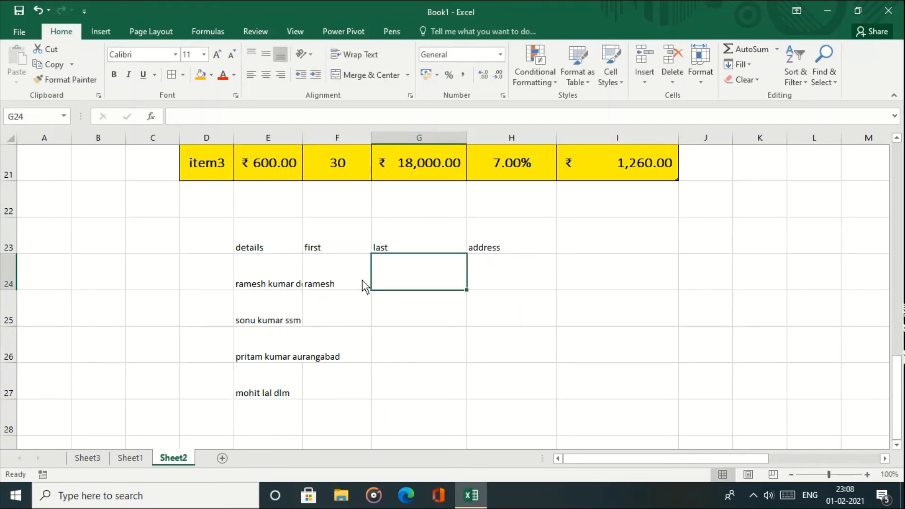
type("kumar")
key("Tab")
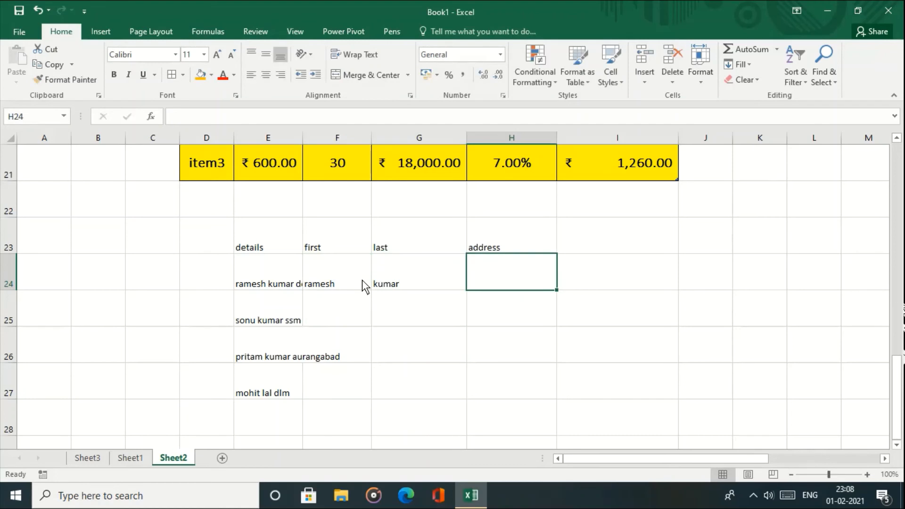
type("dehri")
key("Return")
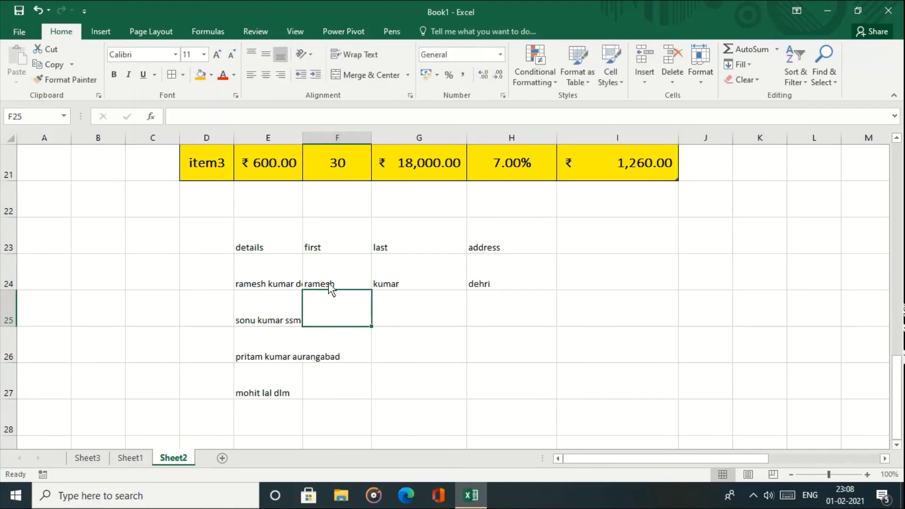
Step: Widen column E to fit the first person's details and Flash Fill the remaining first names from cell F25
left_click(289, 283)
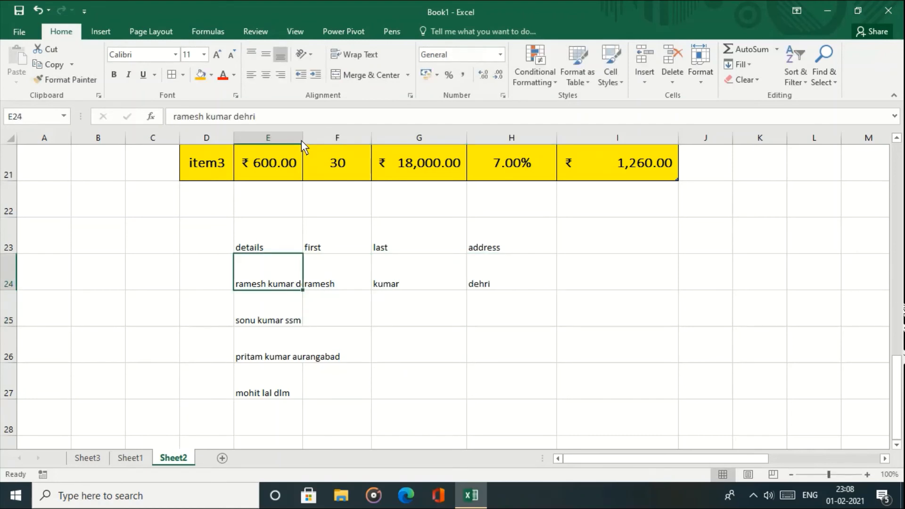
left_click_drag(302, 140, 322, 141)
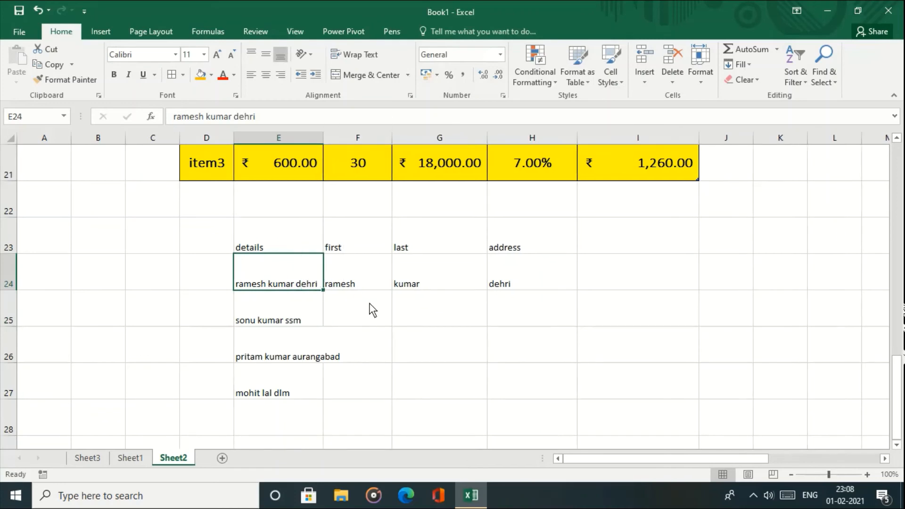
left_click(372, 311)
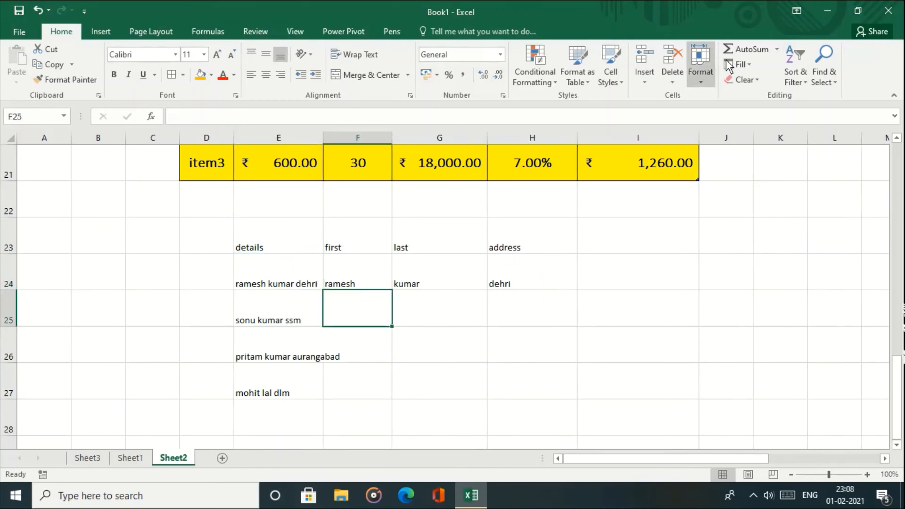
left_click(750, 64)
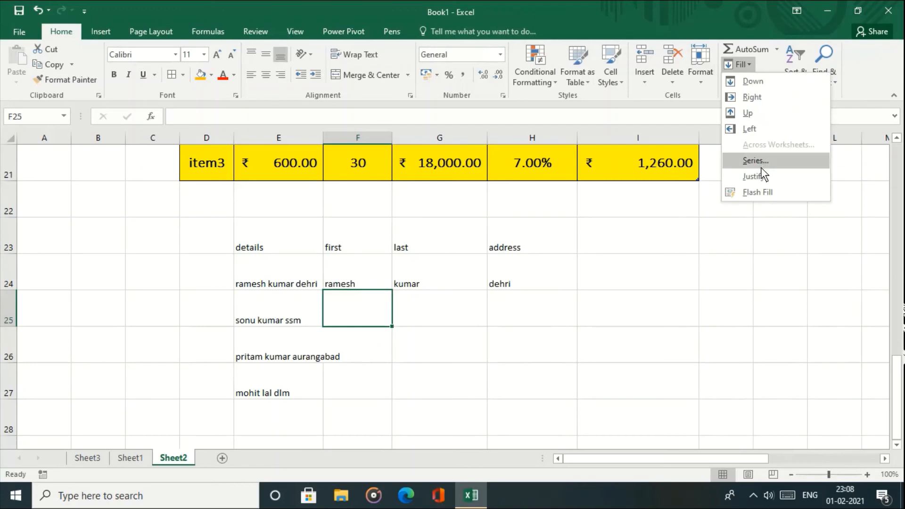
left_click(761, 187)
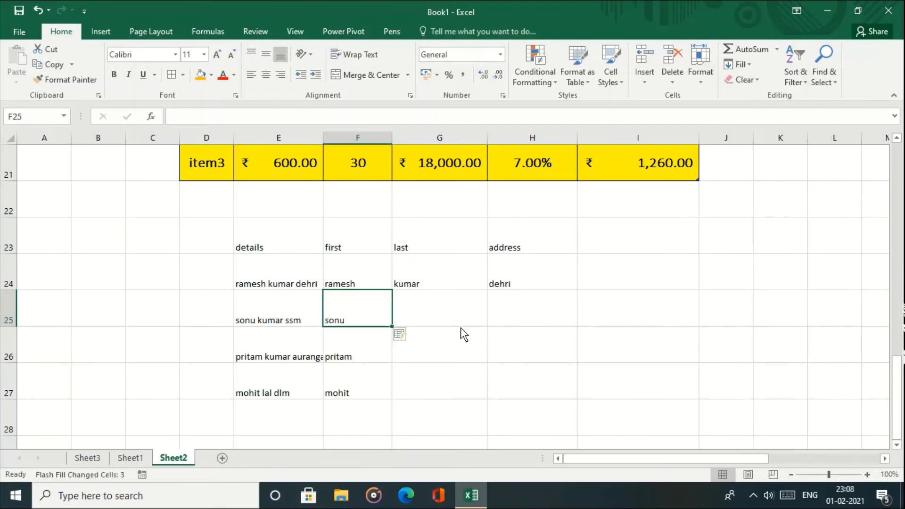
Step: Flash Fill the remaining last names from cell G25 and the remaining addresses from cell H25
left_click(447, 318)
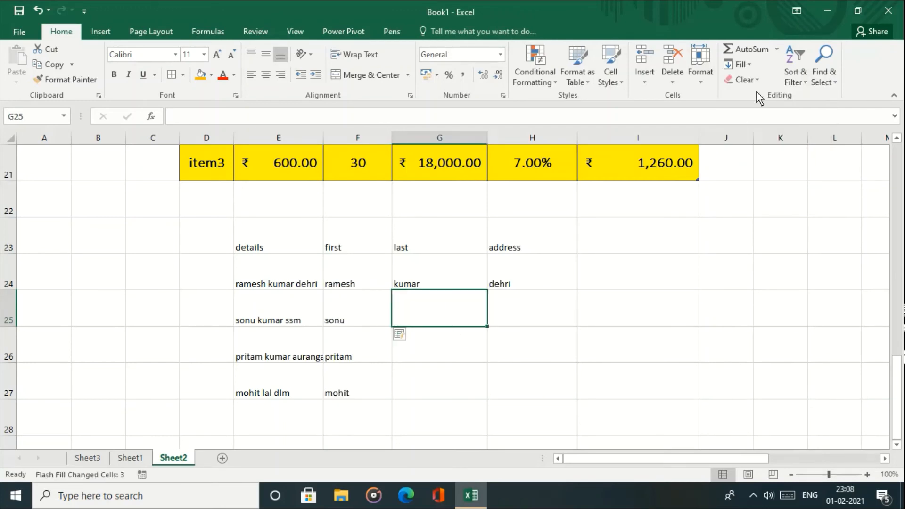
left_click(753, 69)
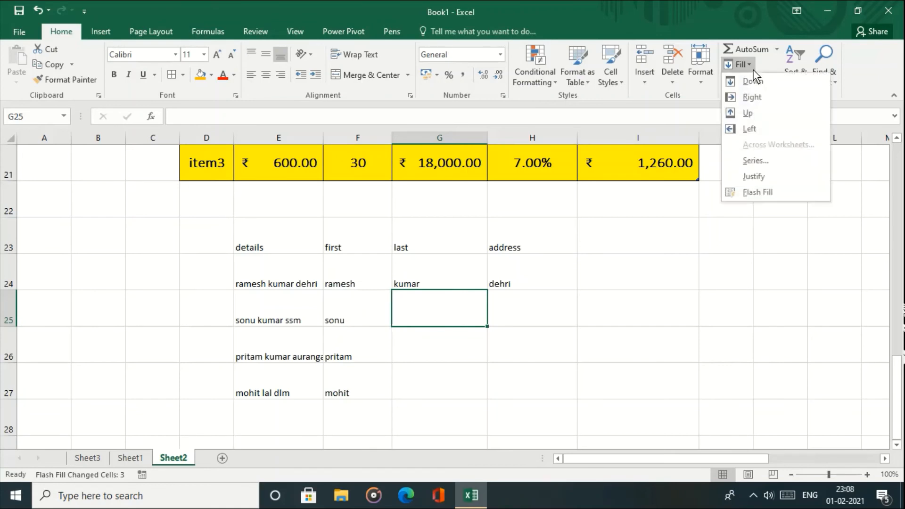
left_click(762, 192)
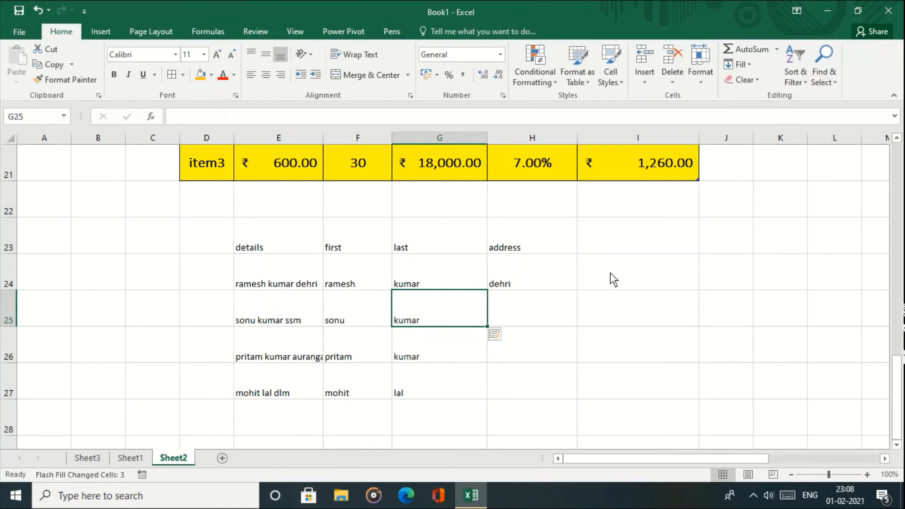
left_click(540, 299)
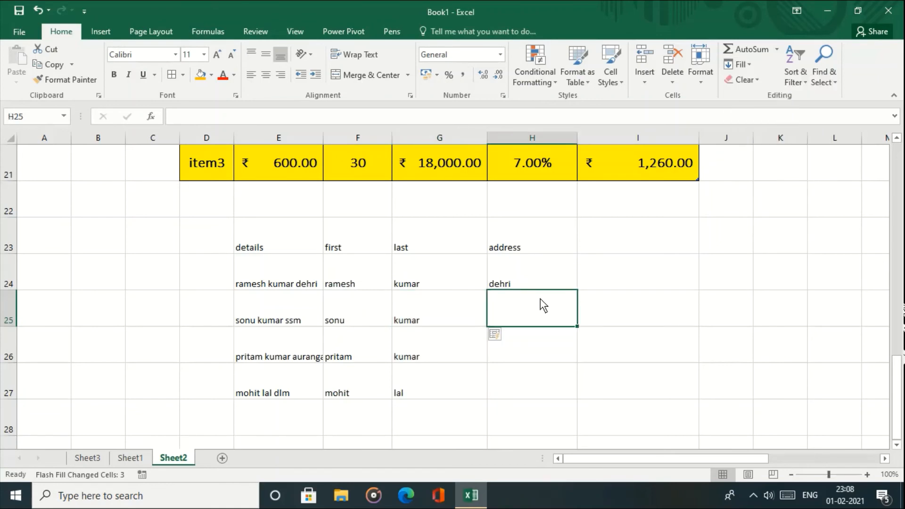
left_click(752, 69)
left_click(768, 192)
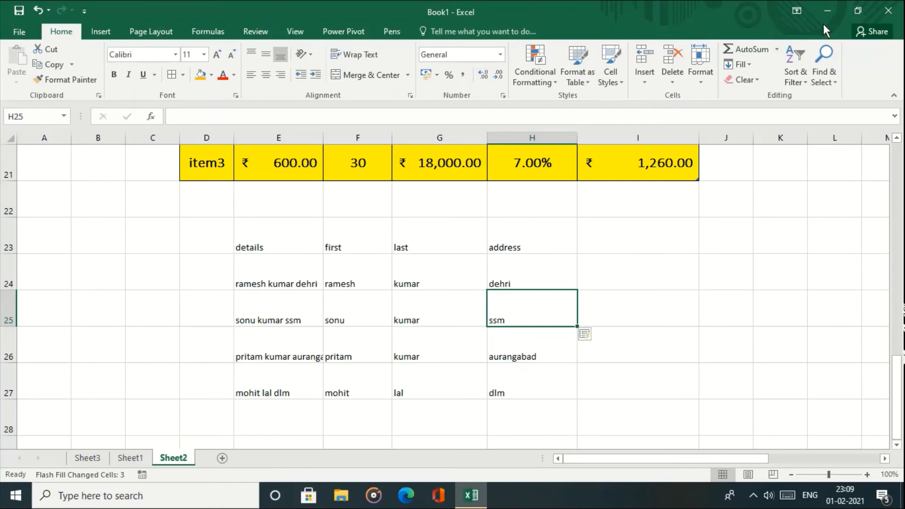
Step: Apply Clear All to the details table in E23:H27 and undo the clearing
left_click(753, 82)
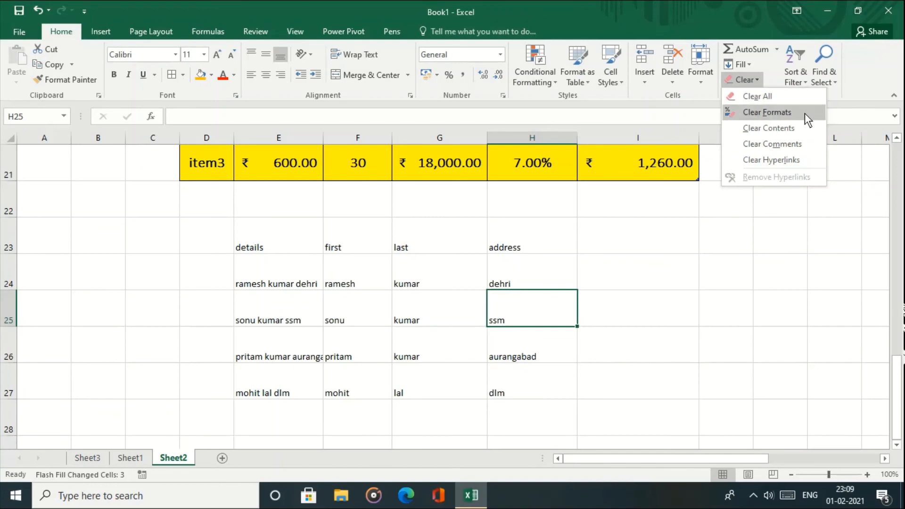
left_click(342, 256)
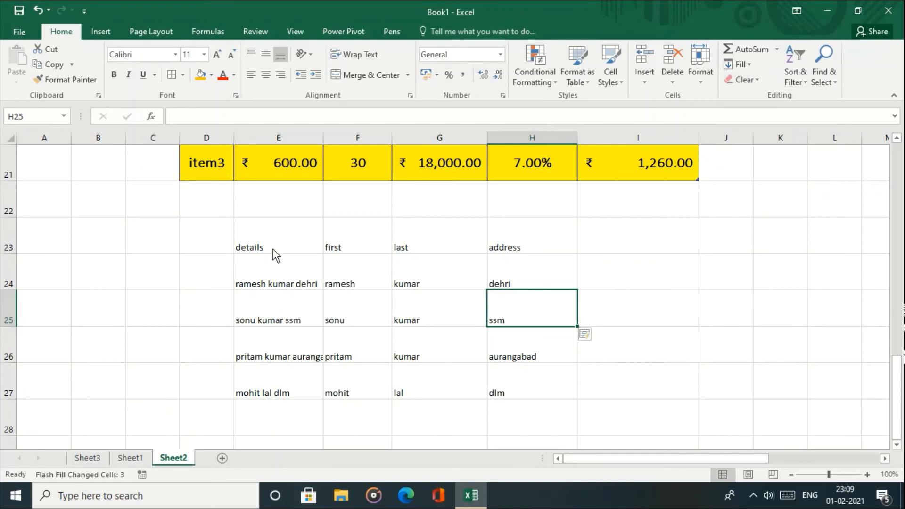
left_click_drag(277, 256, 497, 391)
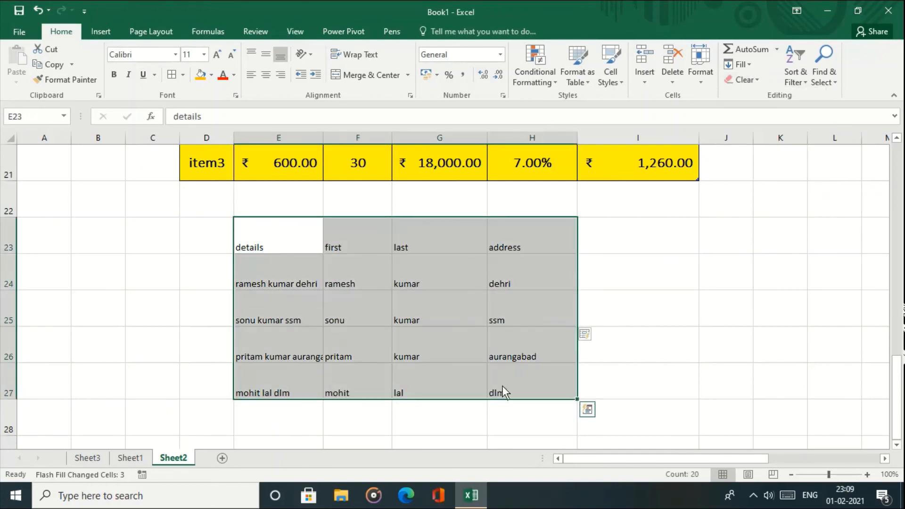
left_click(761, 80)
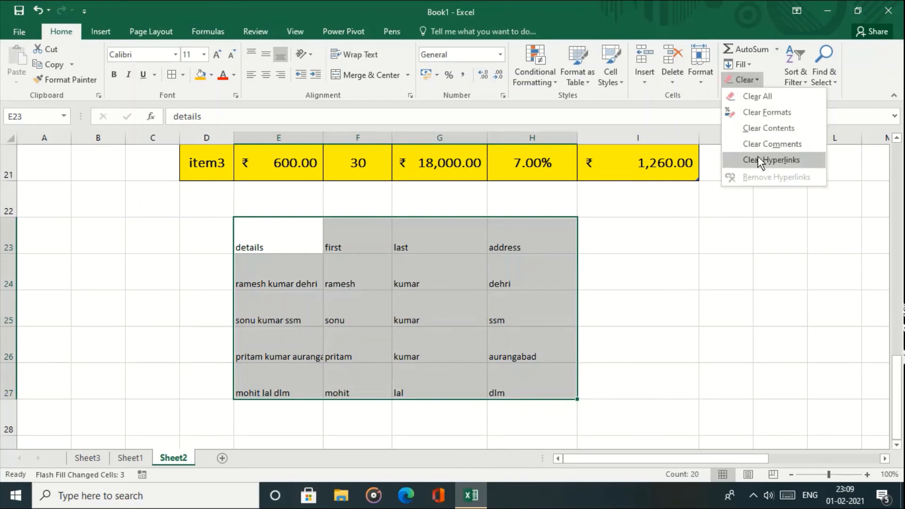
left_click(753, 94)
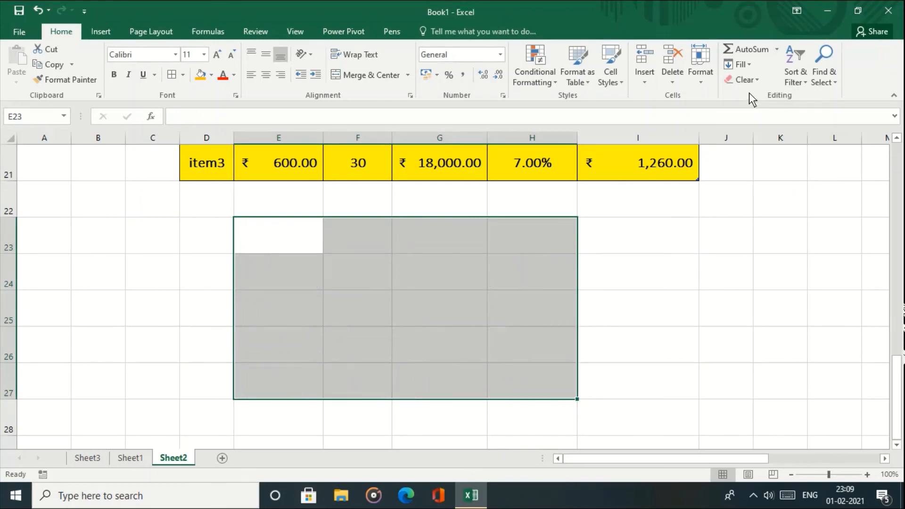
key("ctrl+z")
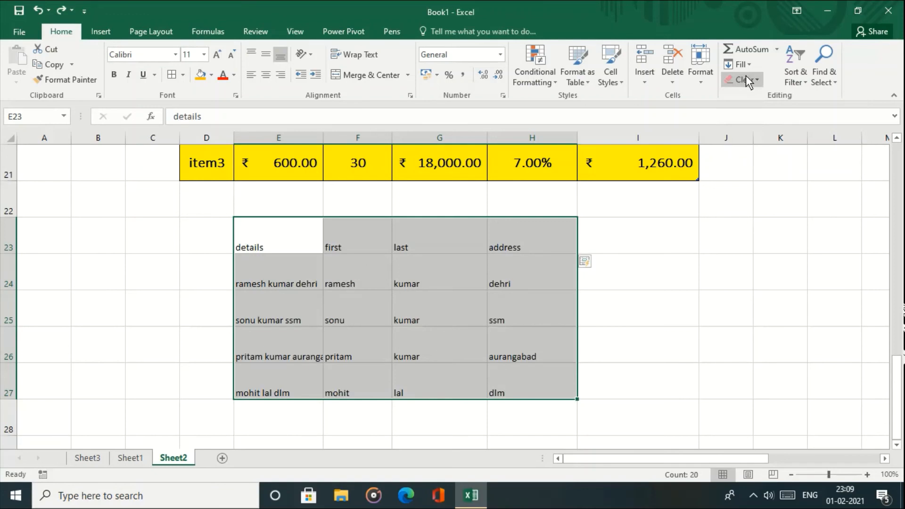
Step: Clear only the formats of item3's Discount amount in cell I21
left_click(623, 154)
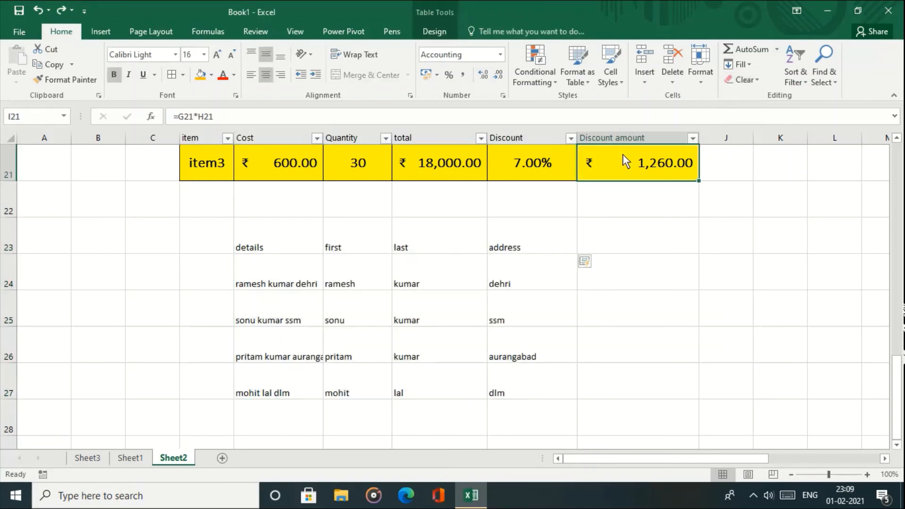
left_click(741, 81)
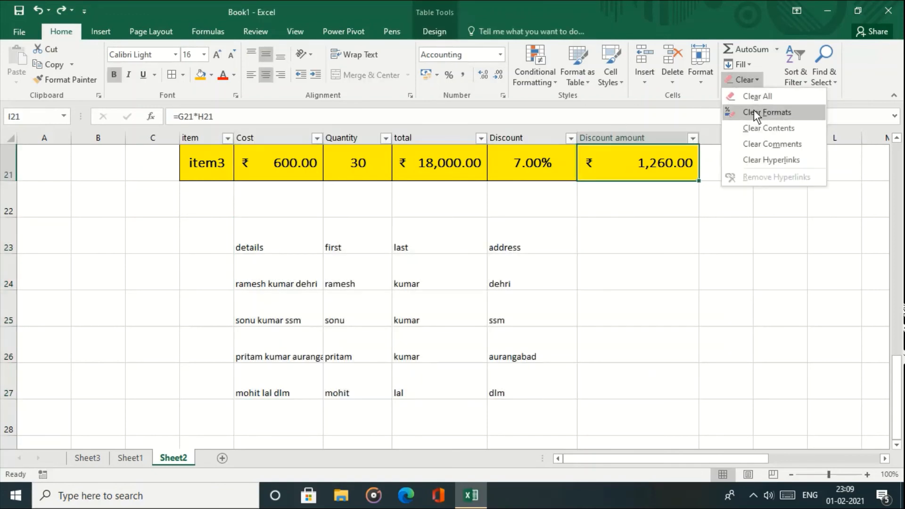
left_click(754, 111)
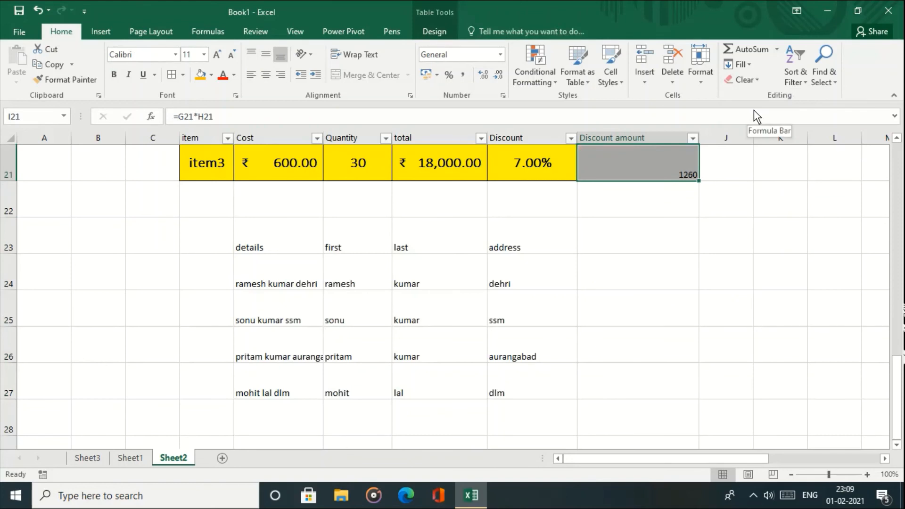
left_click(744, 82)
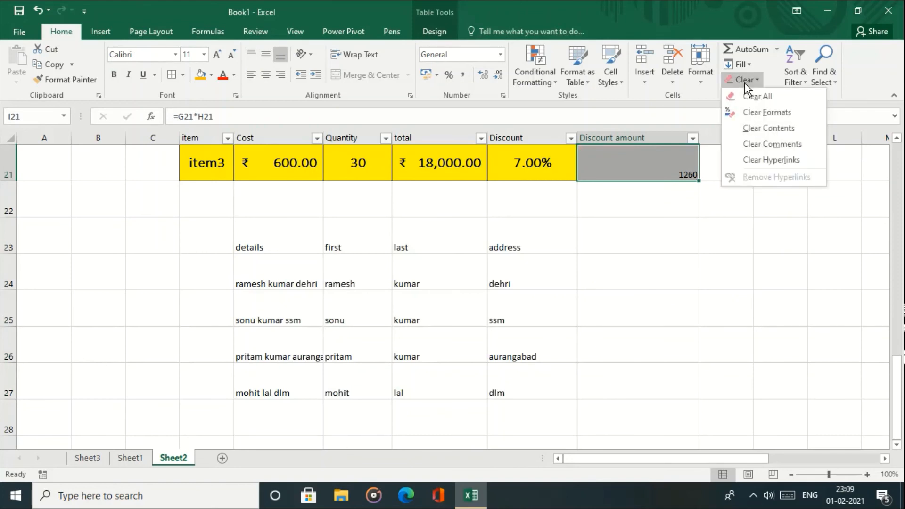
left_click(781, 207)
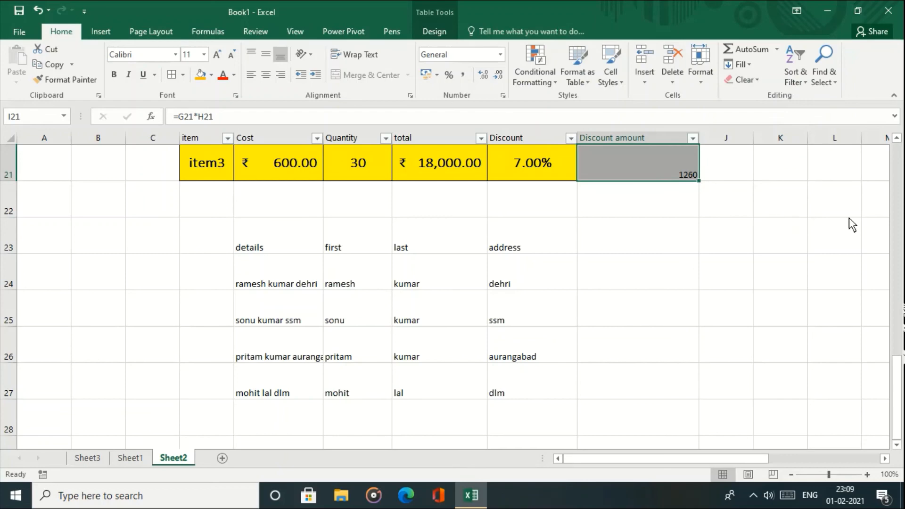
Step: Select the product table D18:I21 and sort it by item from A to Z, followed by Z to A
left_click_drag(896, 406, 903, 351)
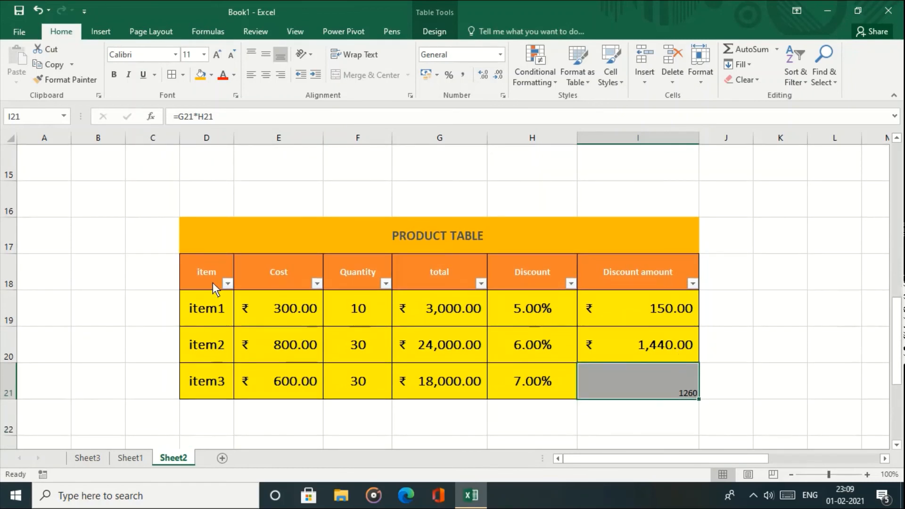
left_click_drag(213, 283, 614, 381)
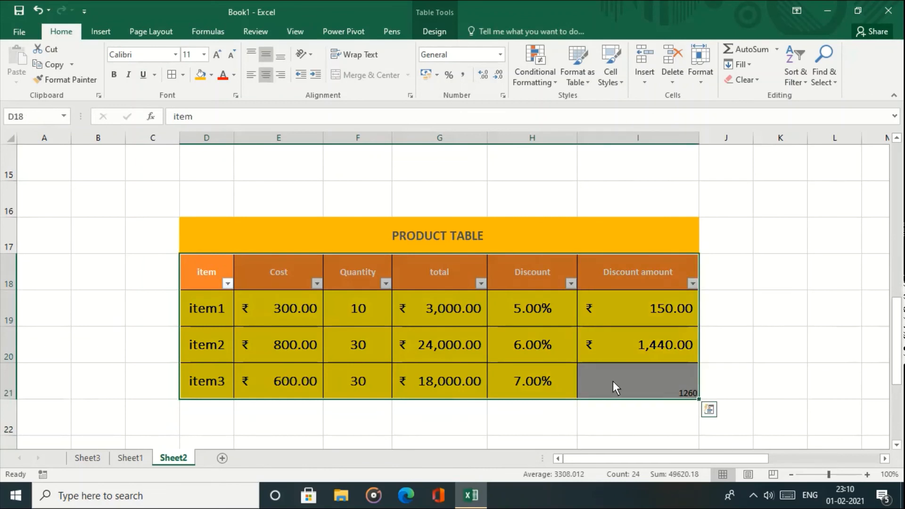
left_click(797, 83)
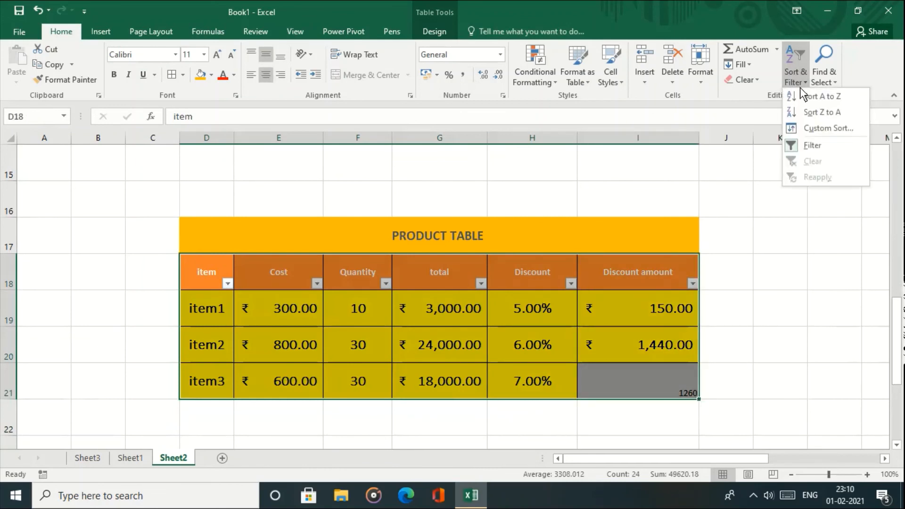
left_click(802, 91)
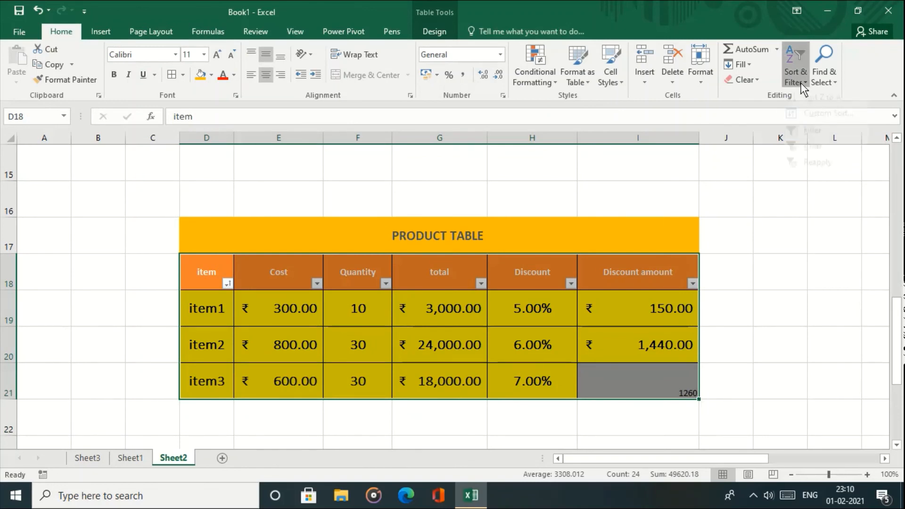
left_click(801, 85)
left_click(806, 111)
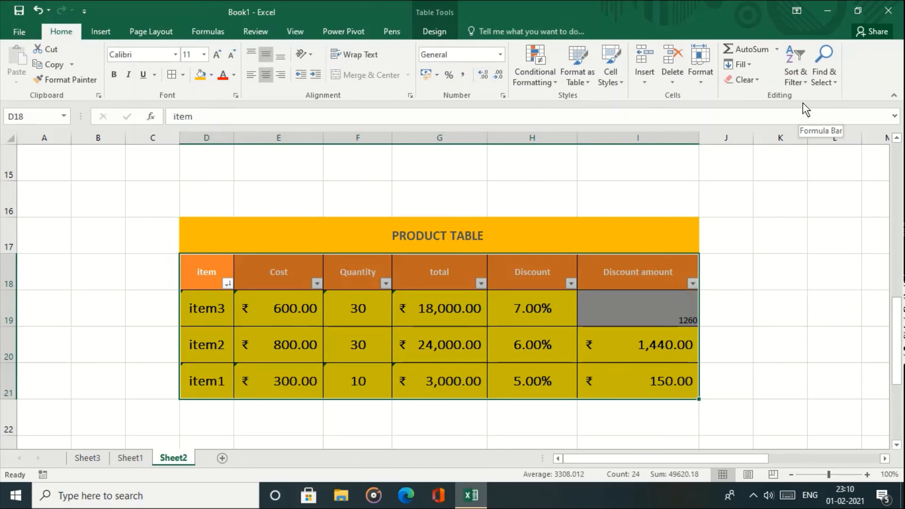
Step: Custom-sort the product table by the values in the Cost column, ordered Largest to Smallest
left_click(800, 86)
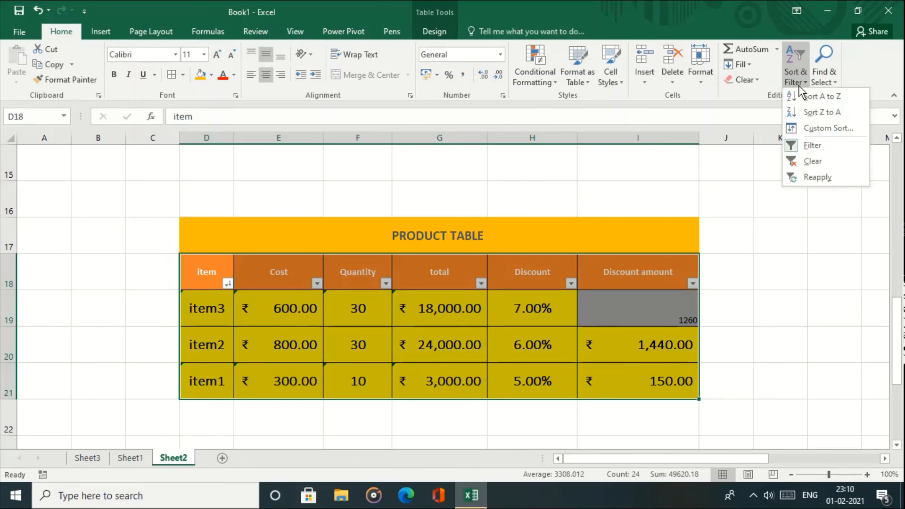
left_click(825, 128)
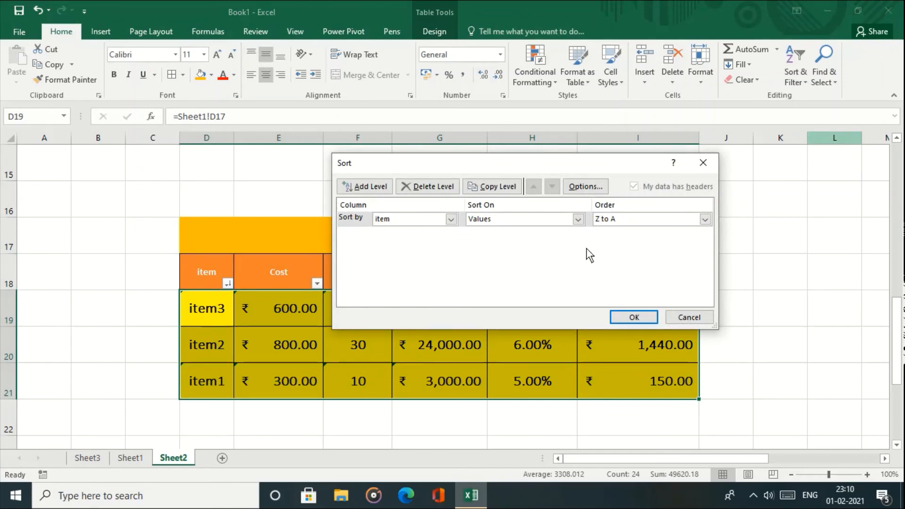
left_click(451, 220)
key("Up")
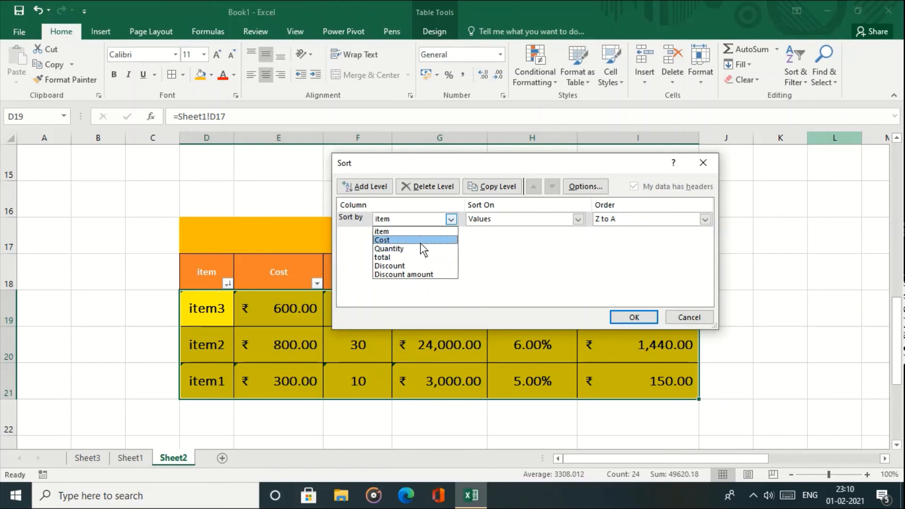
key("Return")
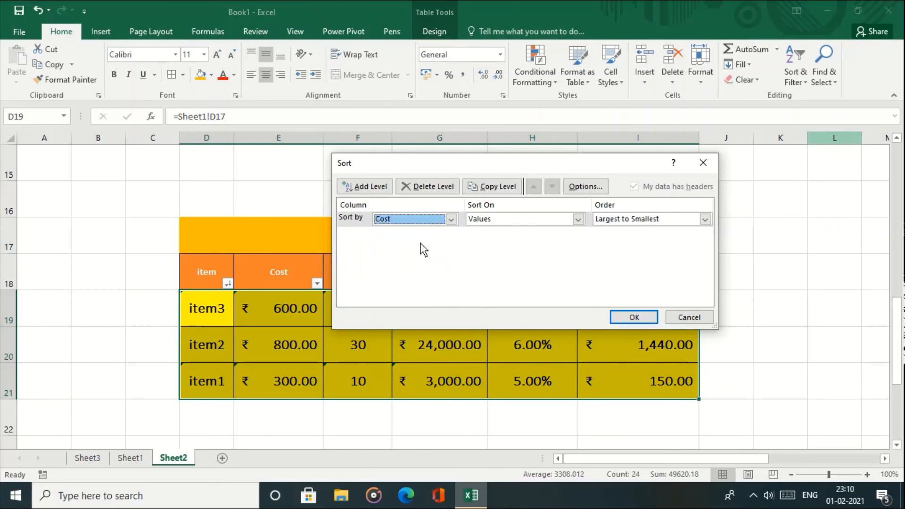
left_click(637, 316)
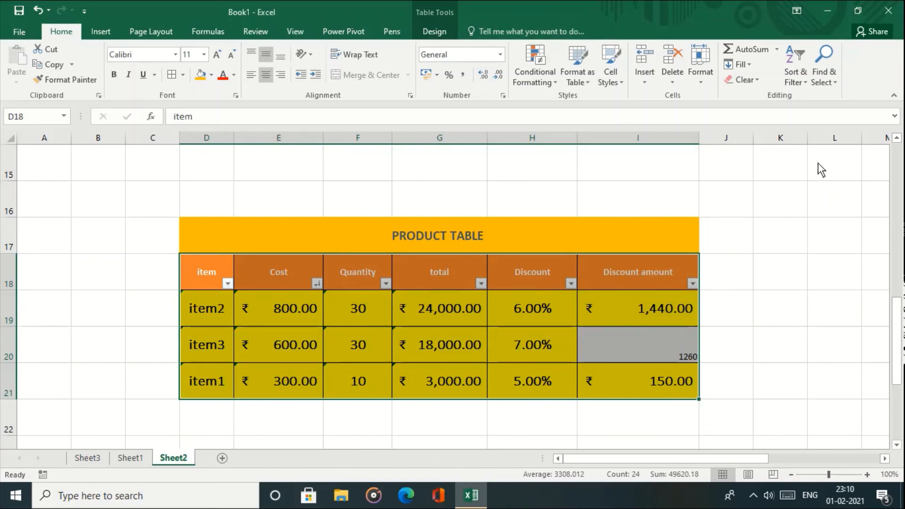
Step: Apply a Greater Than number filter to the product table's Cost column that keeps only item2, and clear the filter
left_click(795, 85)
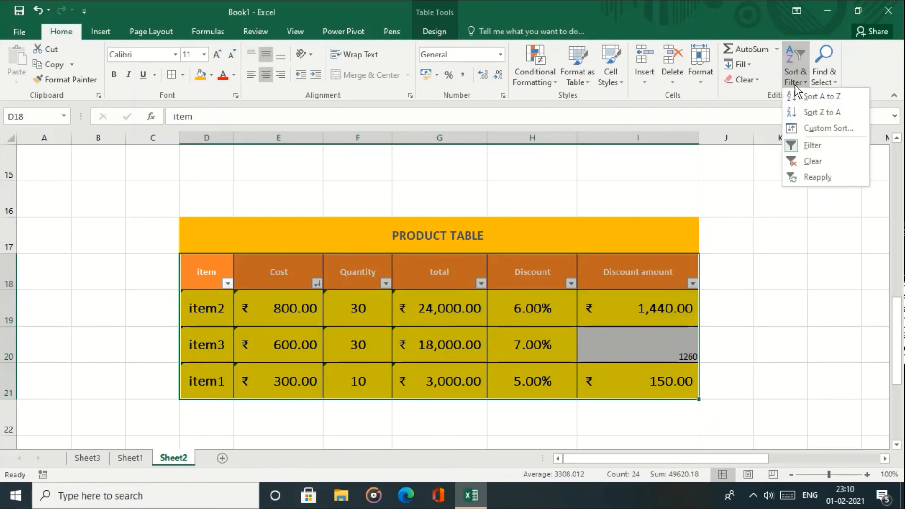
left_click(672, 203)
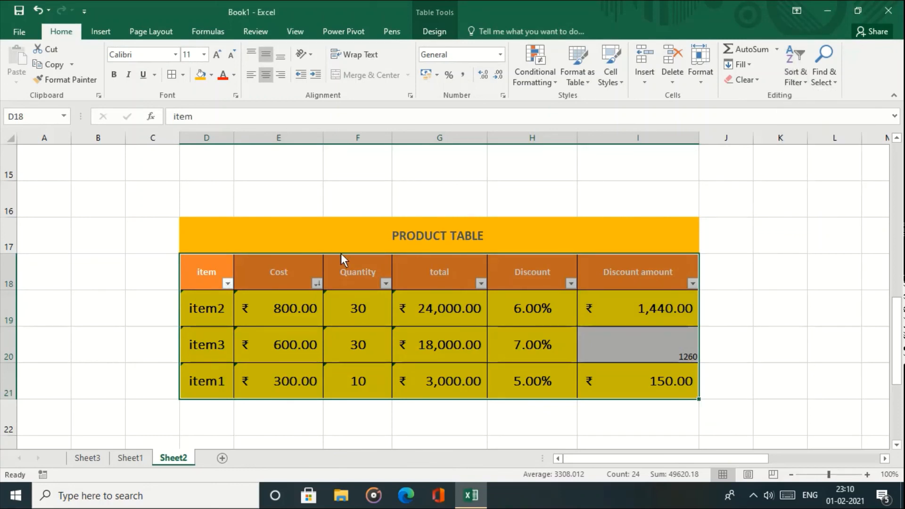
left_click(316, 284)
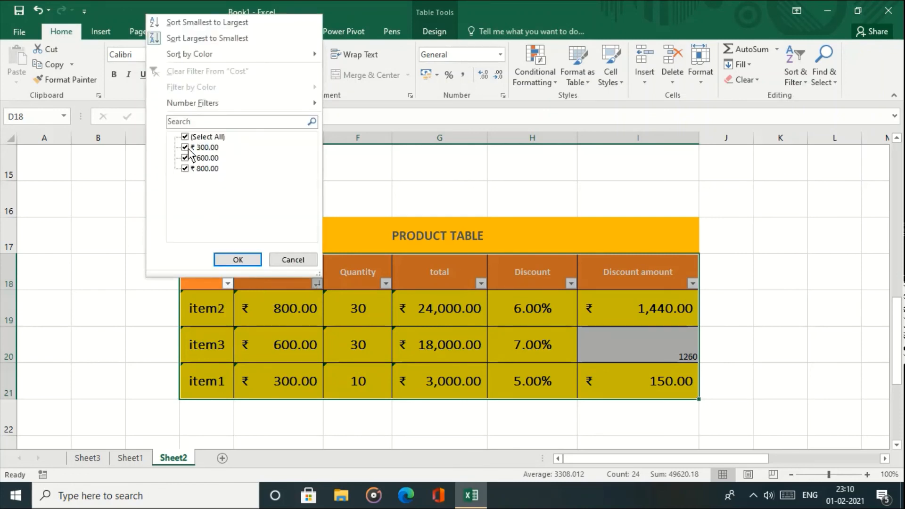
mouse_move(191, 108)
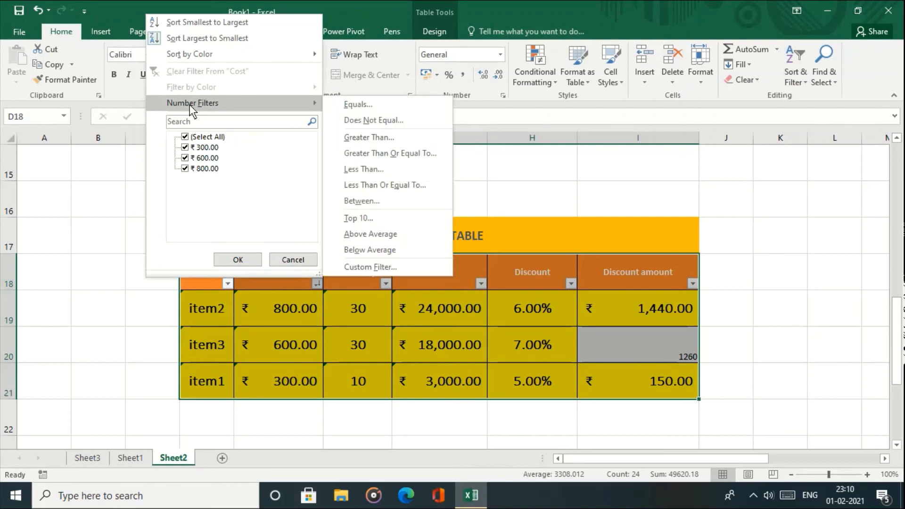
left_click(361, 138)
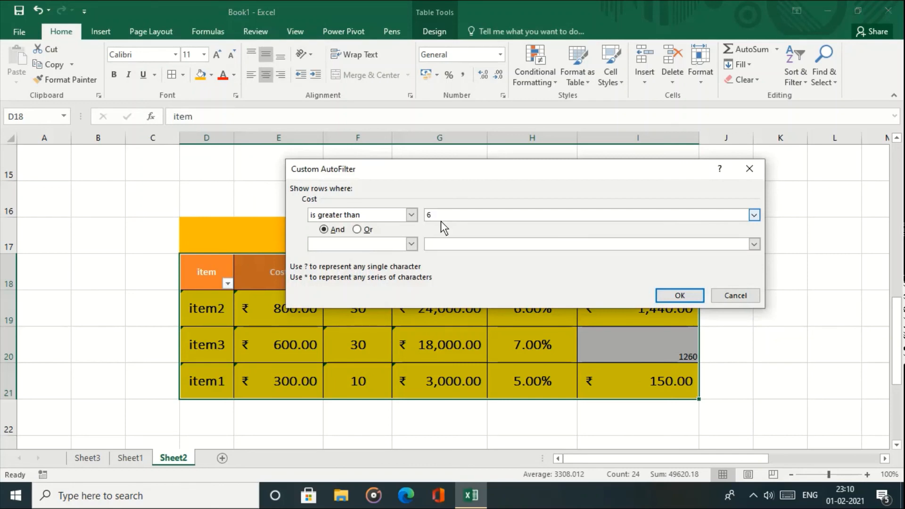
key("Return")
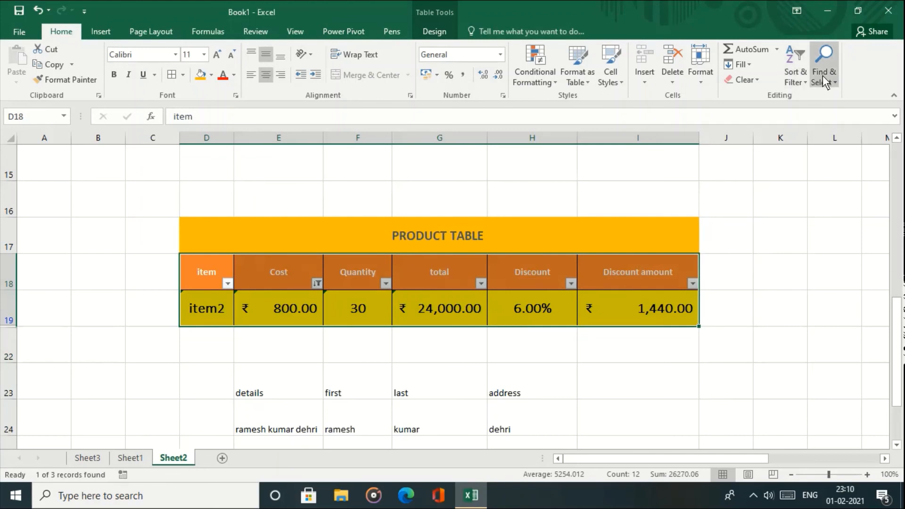
left_click(805, 80)
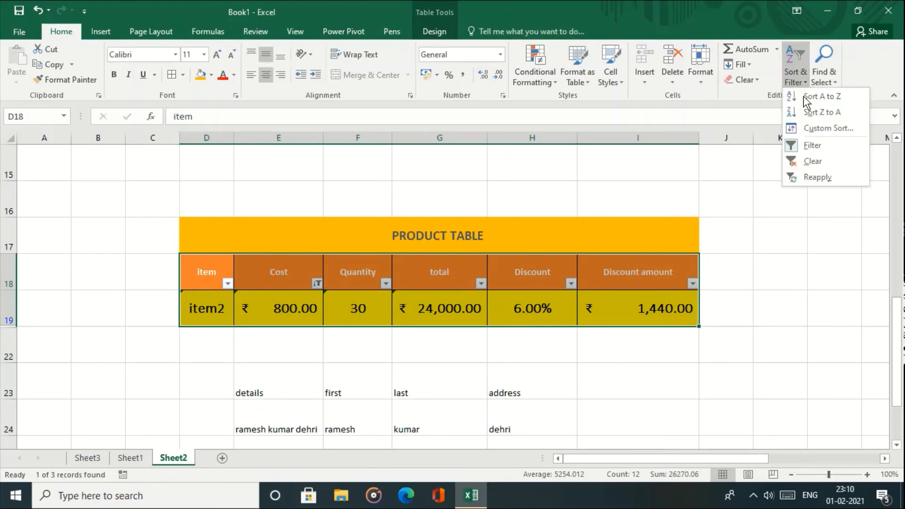
left_click(815, 163)
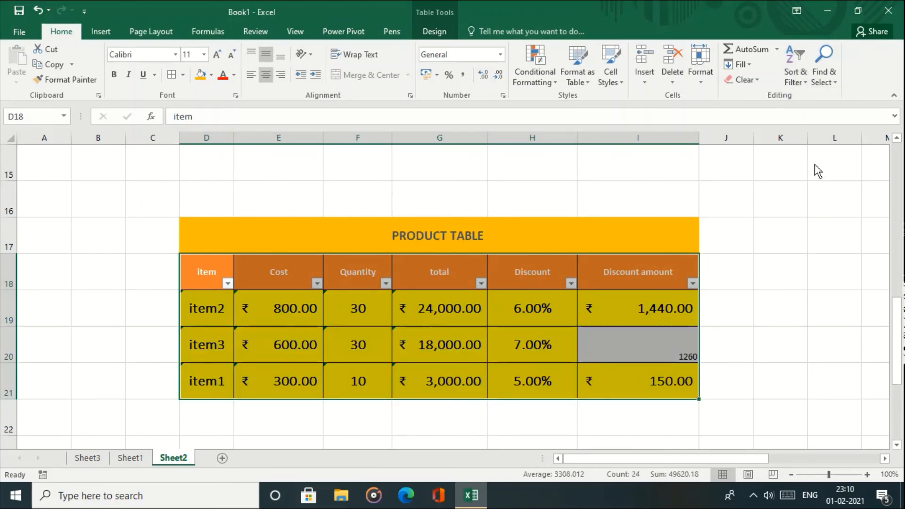
Step: Turn filtering off for the product table's header row and turn it back on
left_click(792, 83)
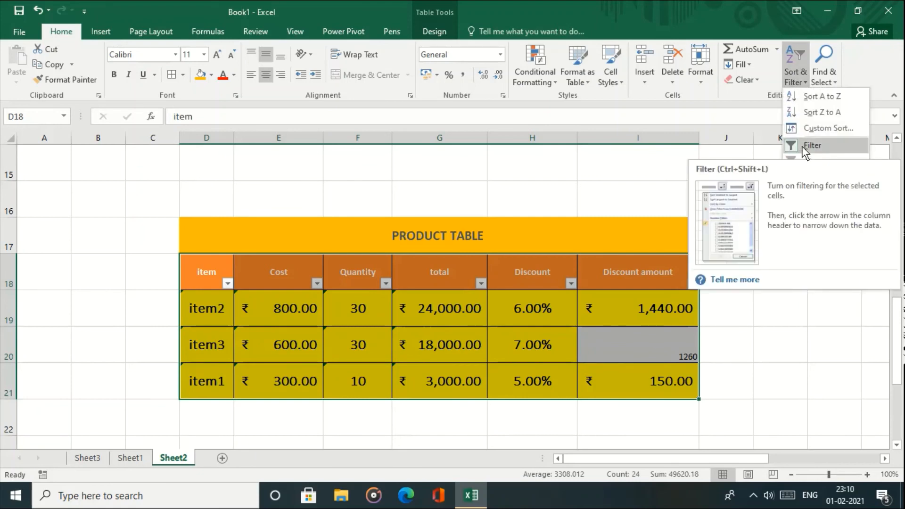
left_click(803, 147)
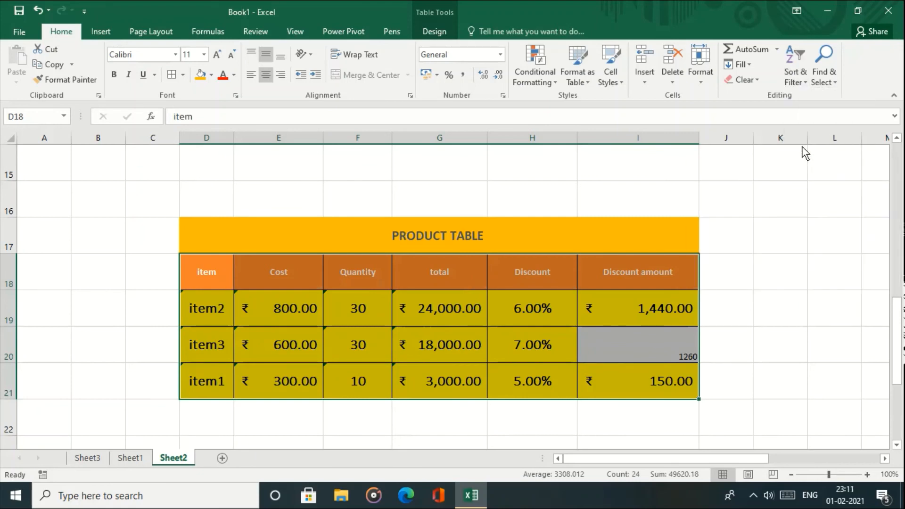
left_click(790, 80)
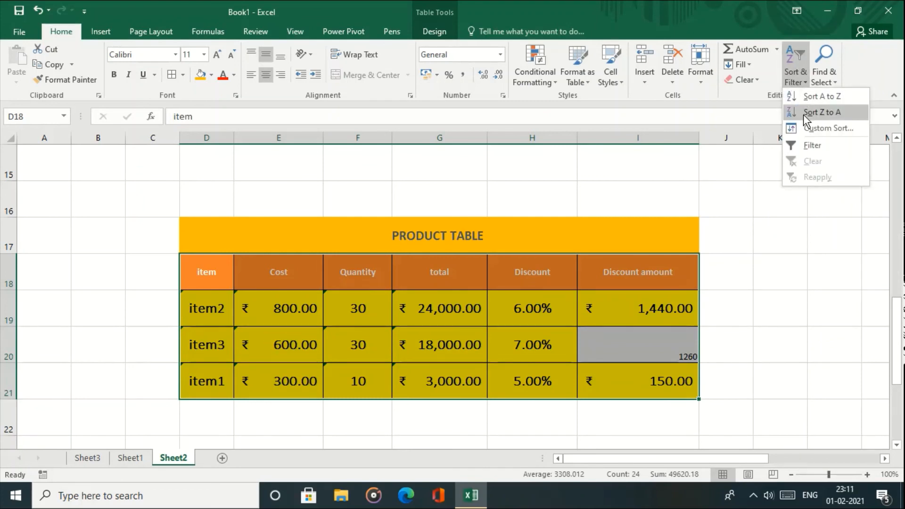
left_click(808, 142)
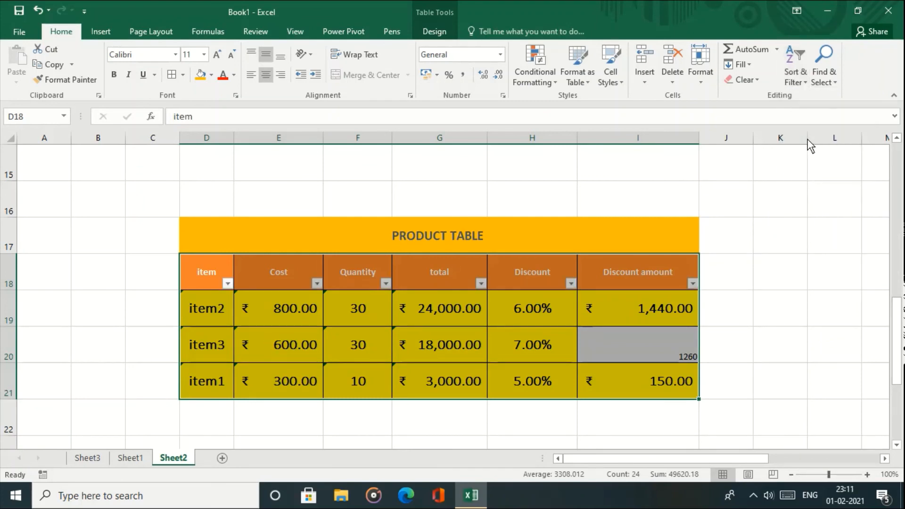
Step: Find the text "monitor" in Sheet2 and close the Find and Replace dialog
left_click(816, 81)
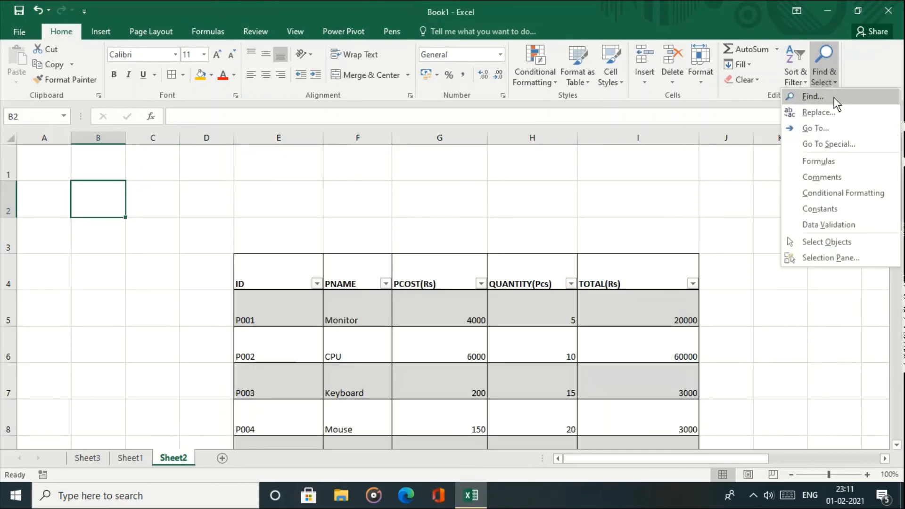
left_click(833, 97)
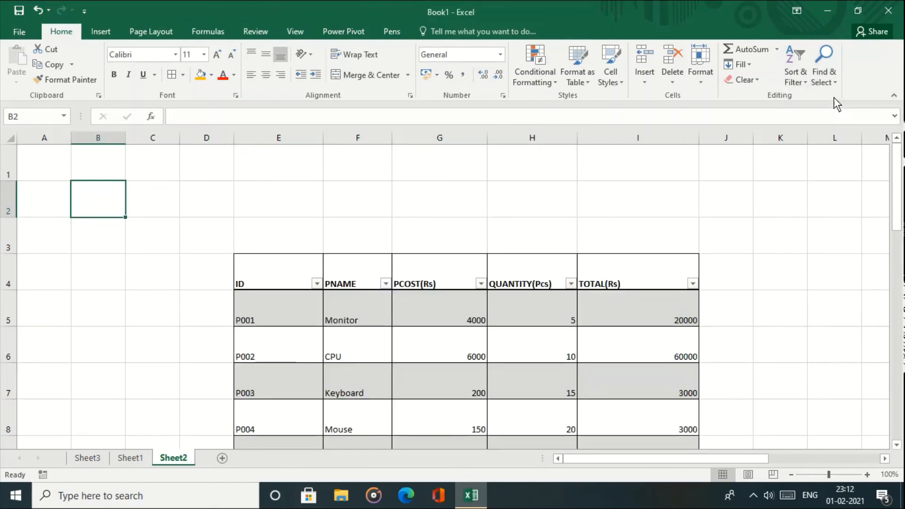
type("moni")
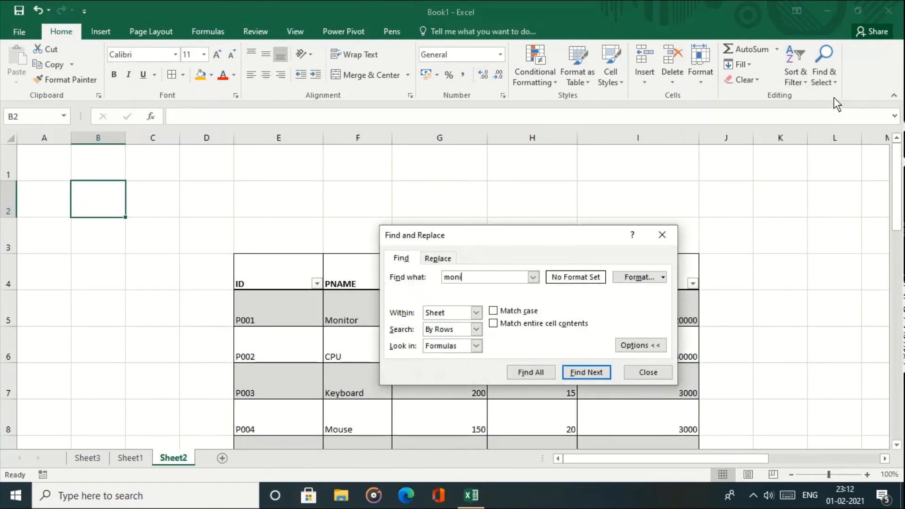
type("tor")
key("Return")
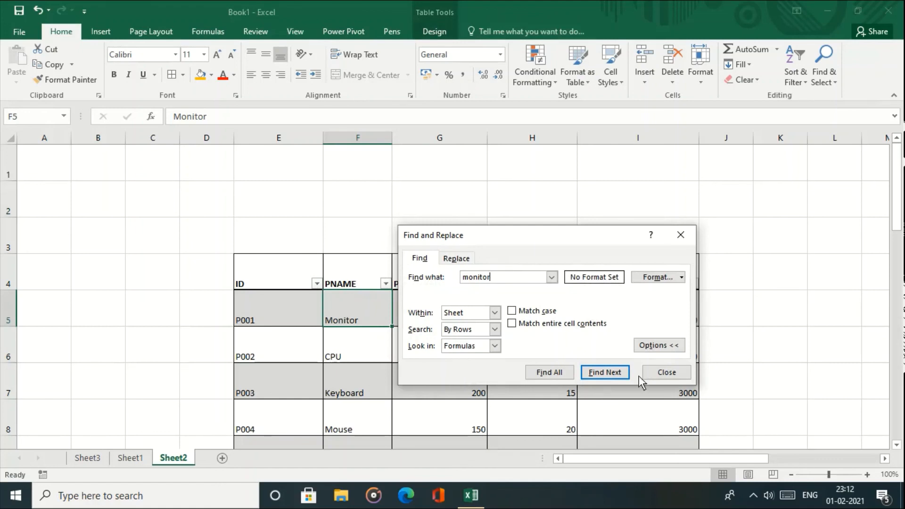
left_click(656, 376)
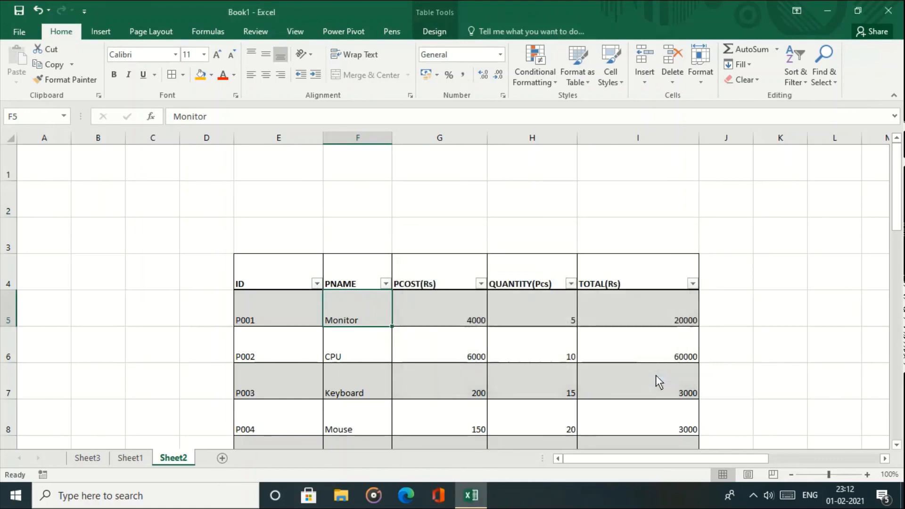
Step: View the table destinations offered by Go To and close the dialog without choosing one
left_click(826, 79)
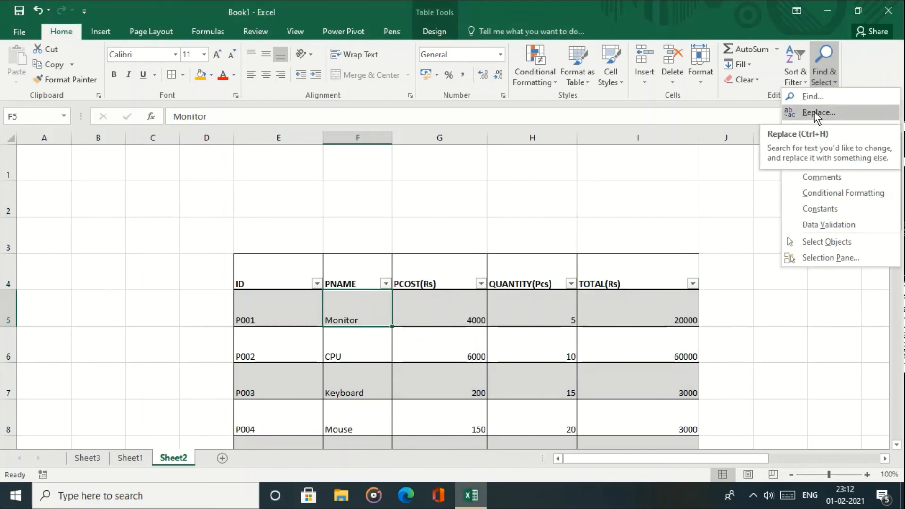
left_click(815, 129)
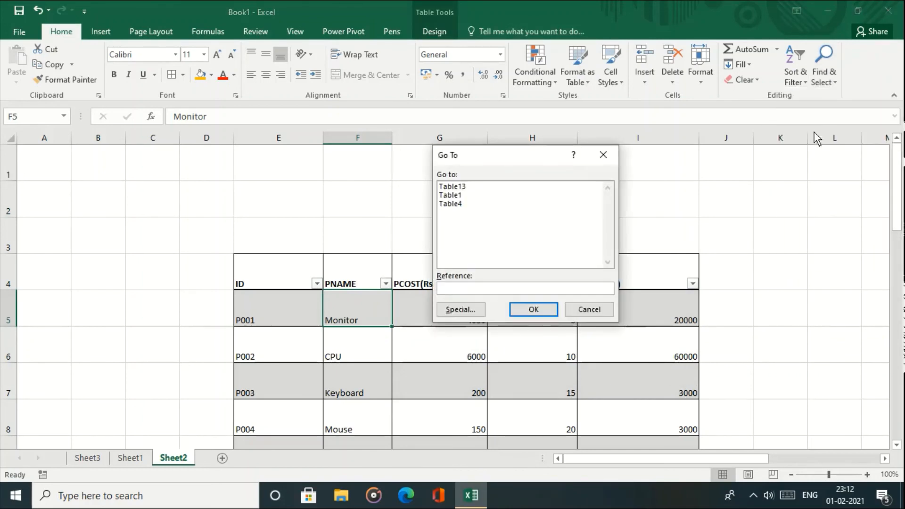
left_click(603, 313)
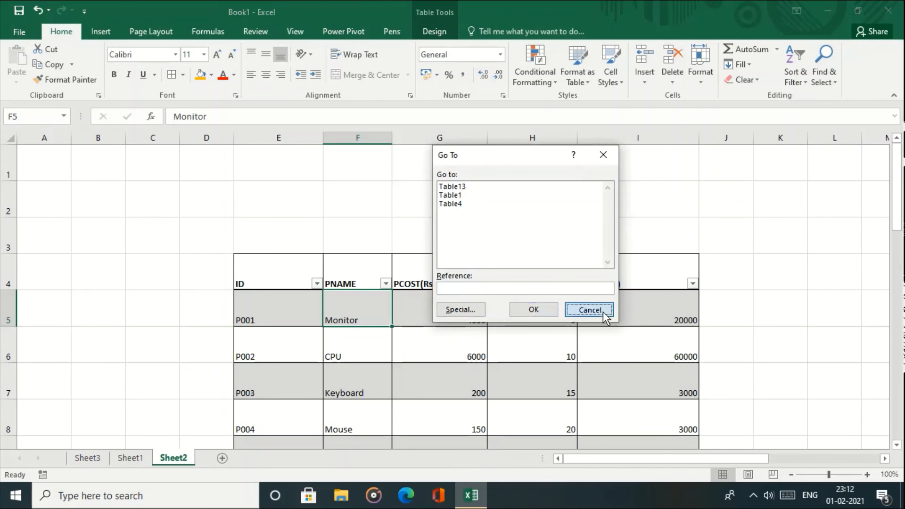
left_click(824, 84)
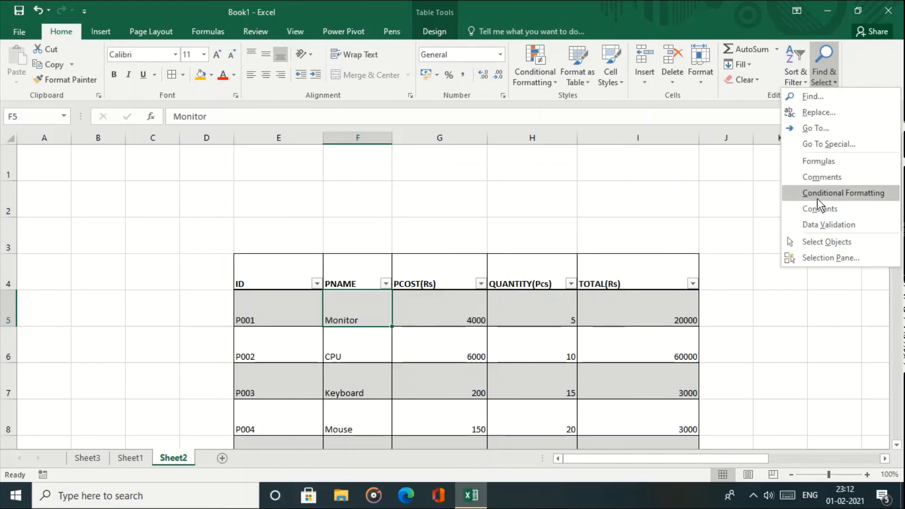
left_click(818, 238)
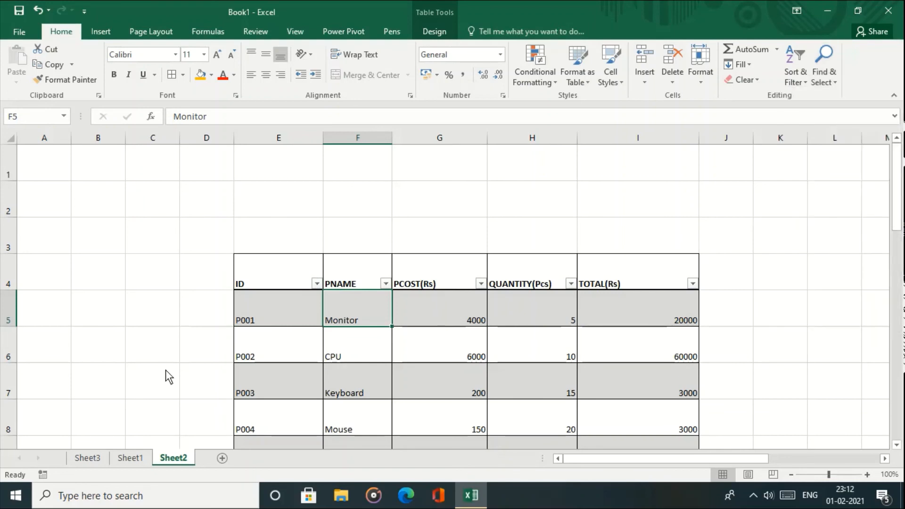